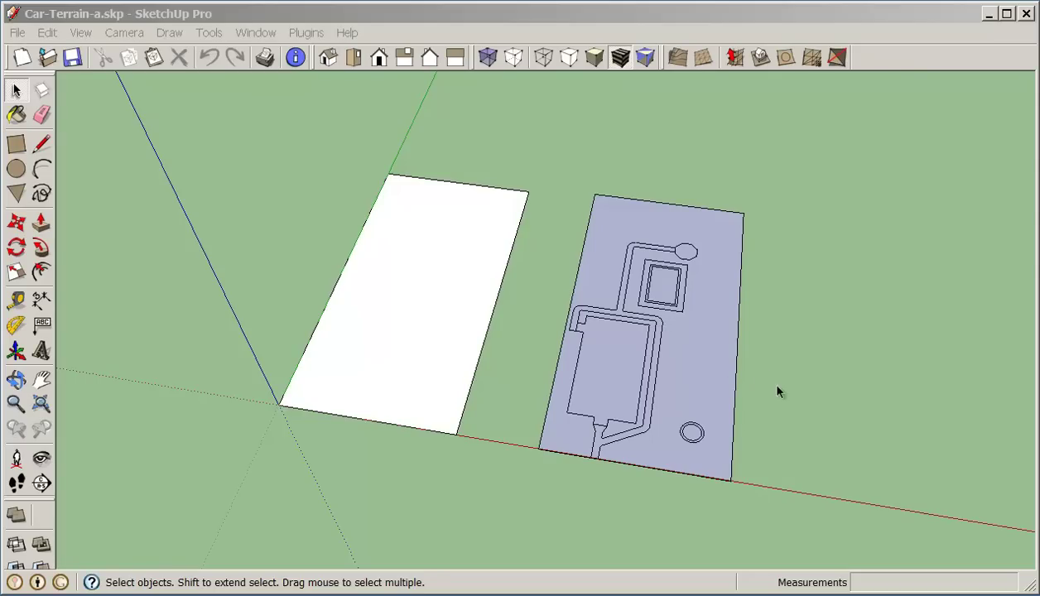
- Draw a 100' vertical line upward from the origin at the corner of the white terrain
middle_drag(778, 392, 745, 269)
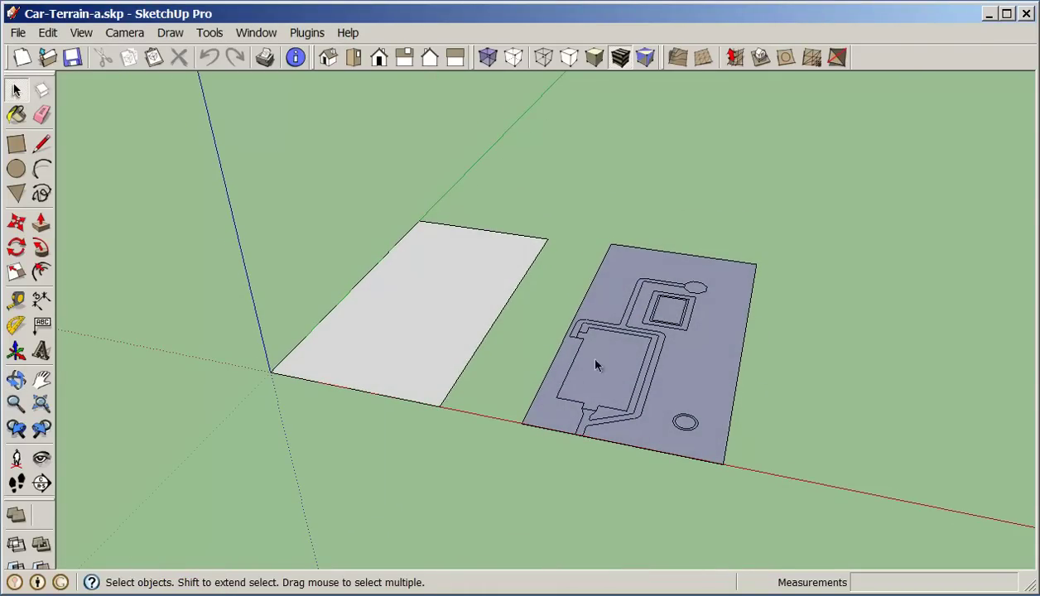
click(42, 146)
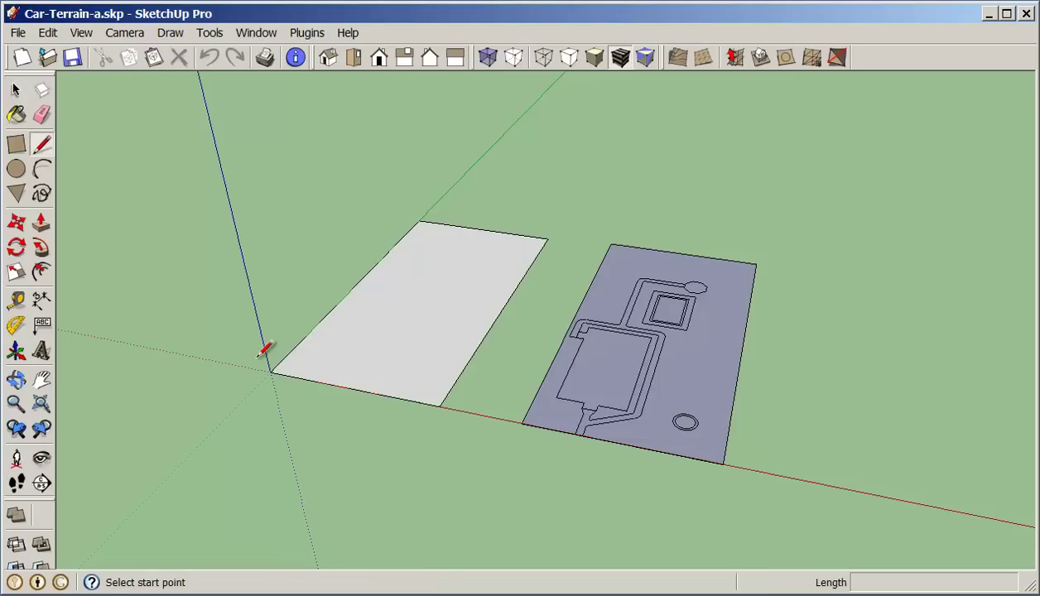
click(270, 372)
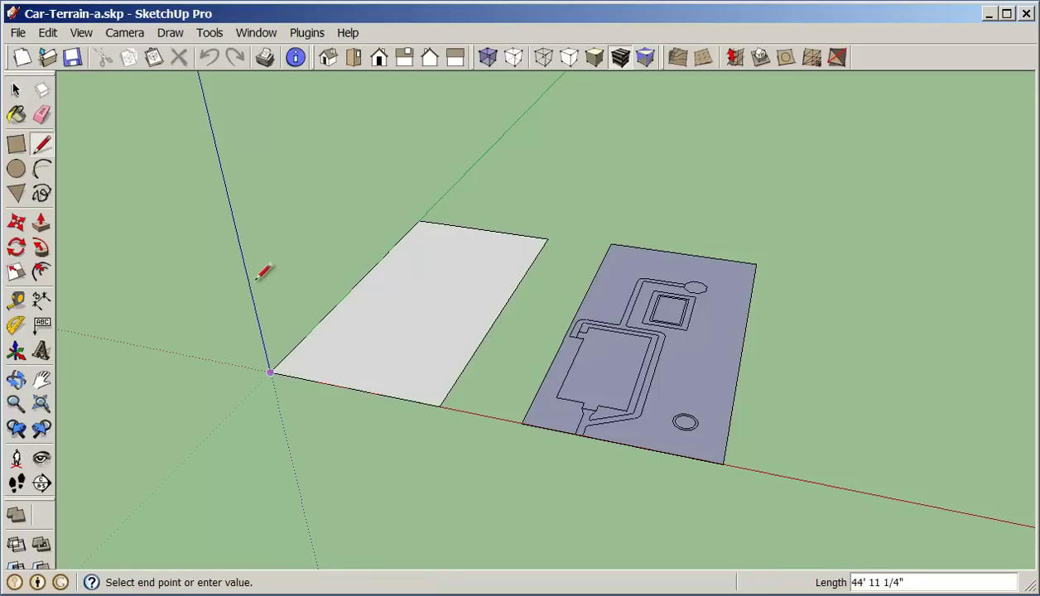
click(231, 206)
text(1)
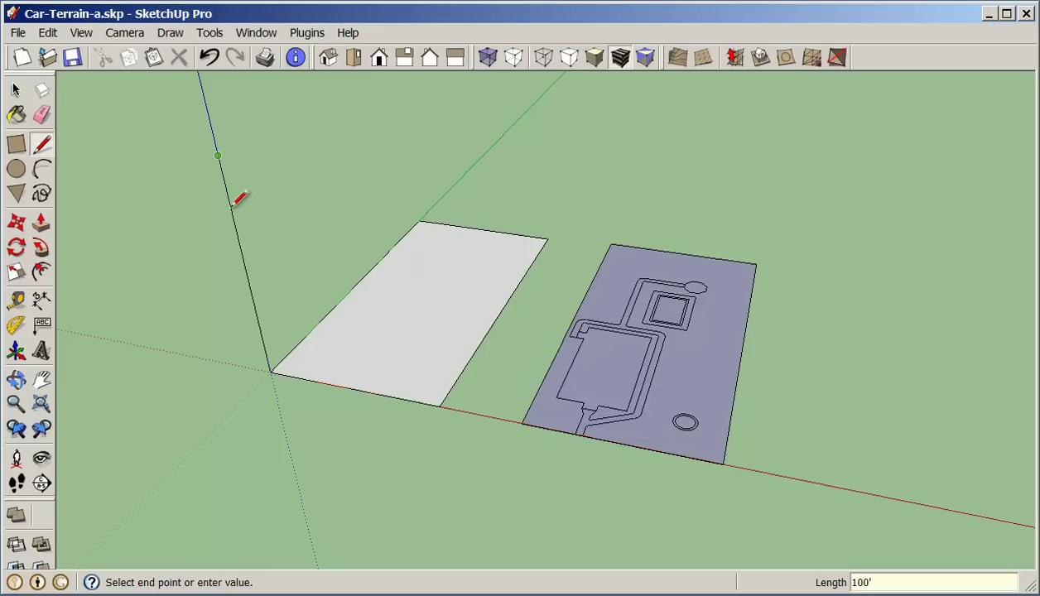
text(00')
key(Return)
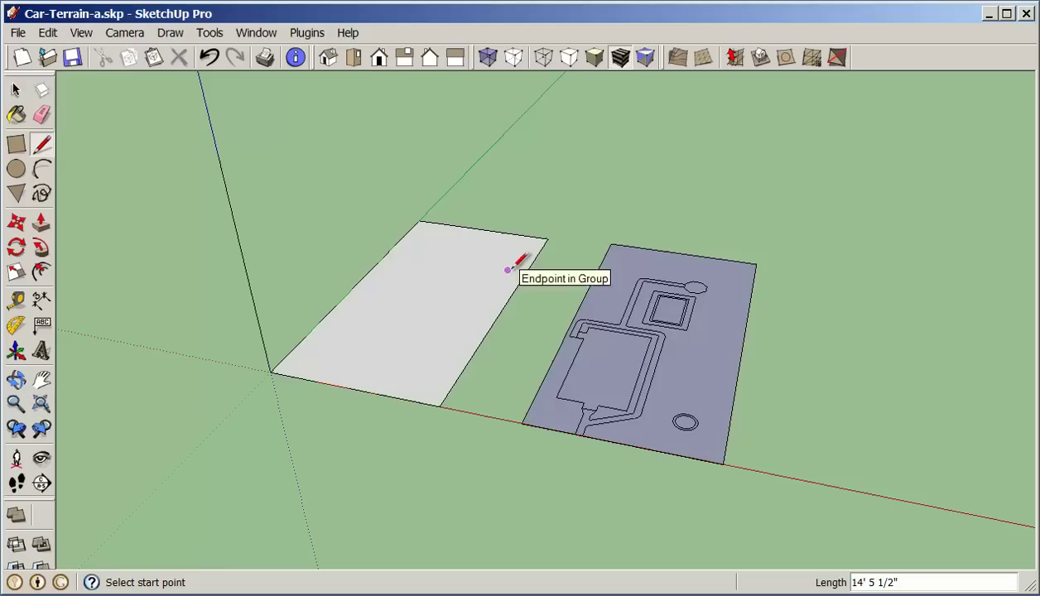
- Move the entire flat site plan by its front corner at the red axis to the upper end of the vertical line, then deselect it
middle_drag(545, 320, 609, 344)
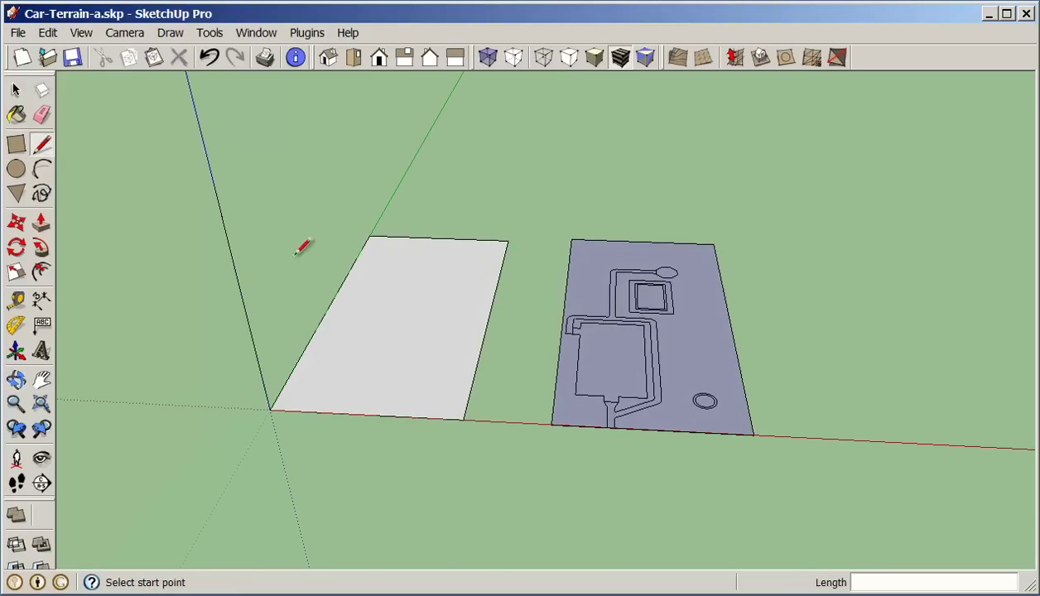
click(16, 89)
middle_drag(495, 394, 587, 427)
drag(515, 212, 825, 472)
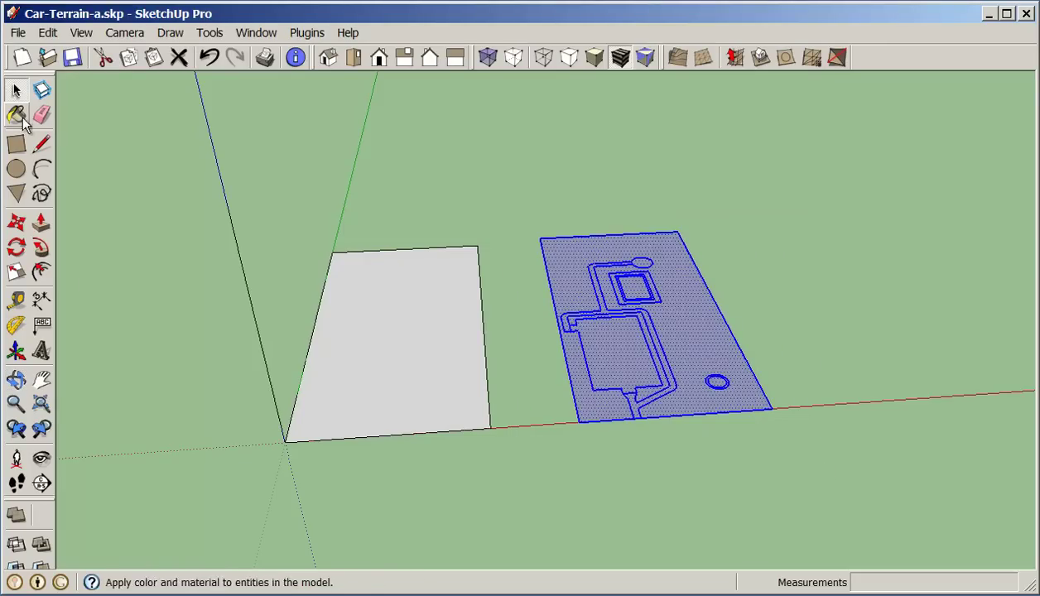
click(15, 222)
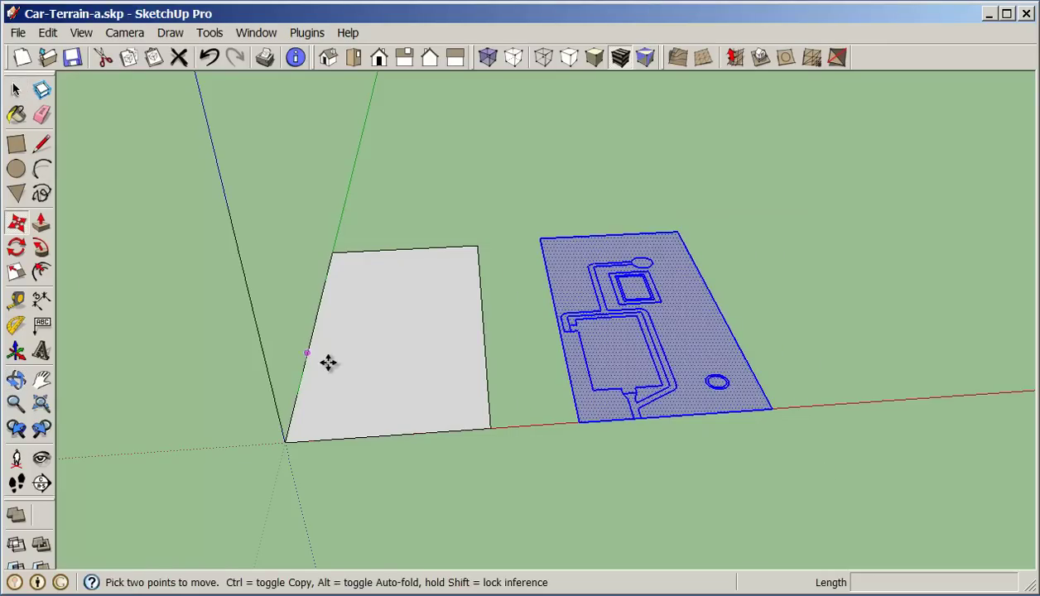
click(579, 425)
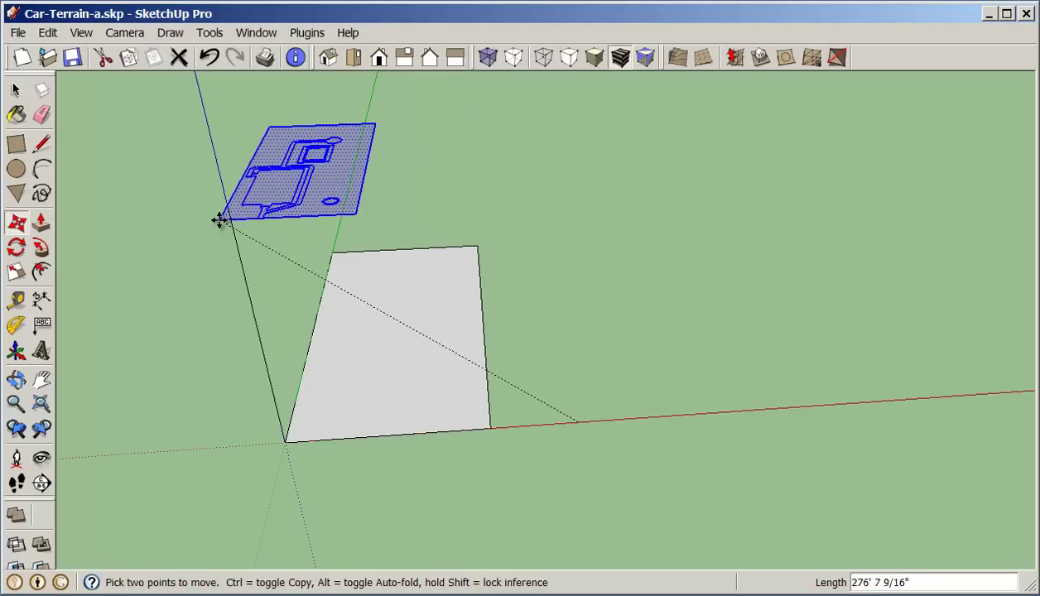
click(229, 218)
middle_drag(429, 273, 421, 254)
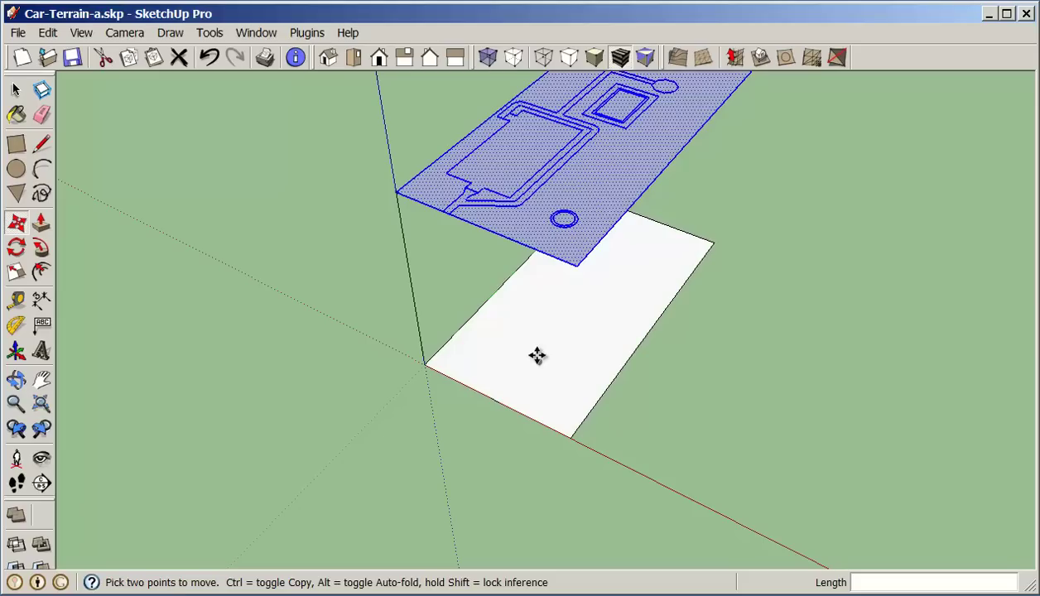
middle_drag(586, 350, 436, 262)
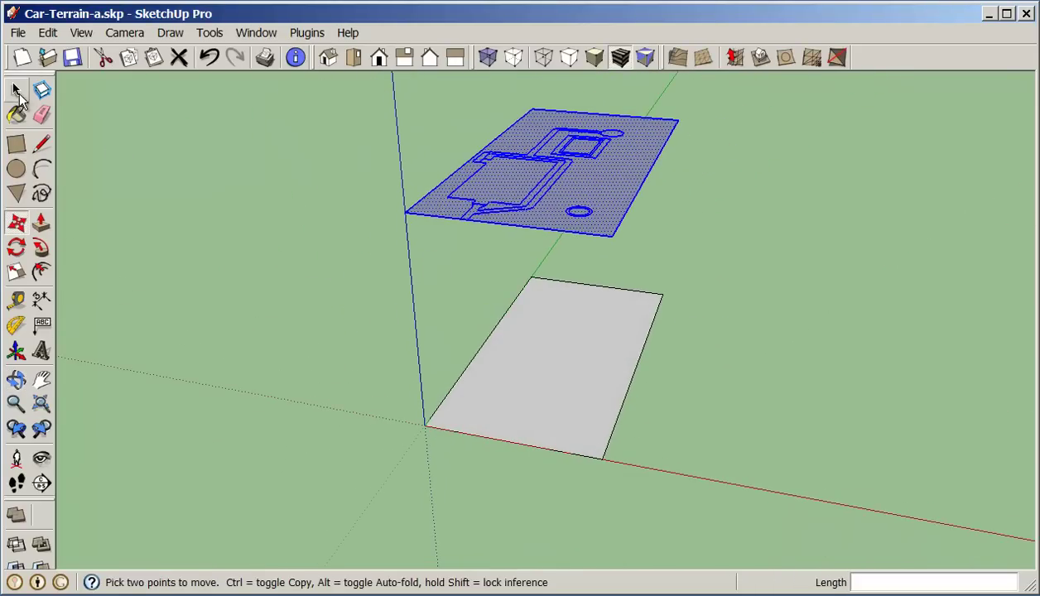
click(15, 91)
click(251, 205)
- Stamp the large building footprint from the raised site plan onto the white terrain below, at a slightly raised elevation
middle_drag(266, 225, 215, 295)
middle_drag(663, 301, 659, 373)
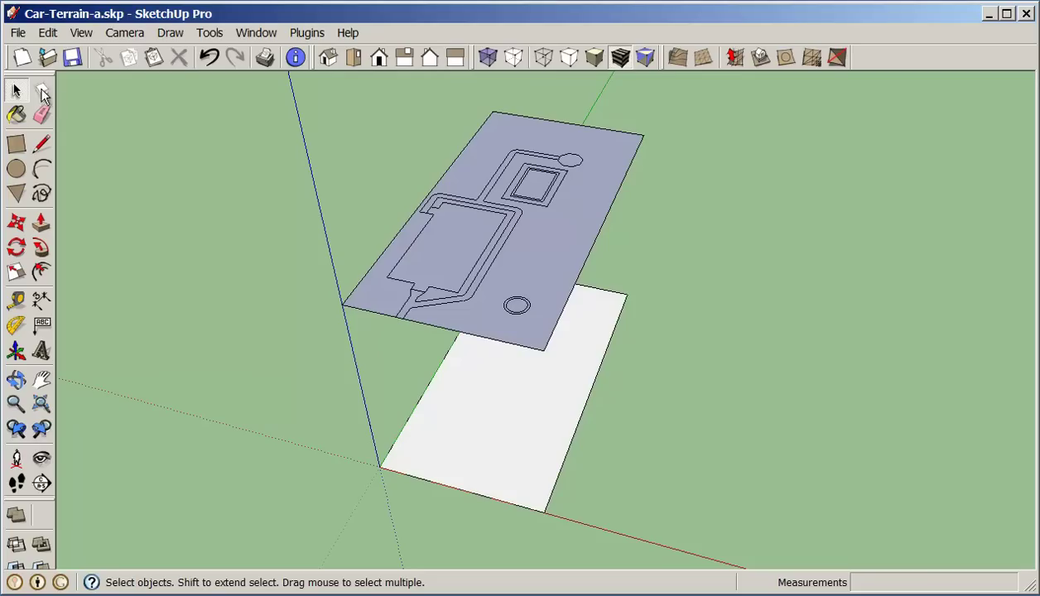
double_click(455, 247)
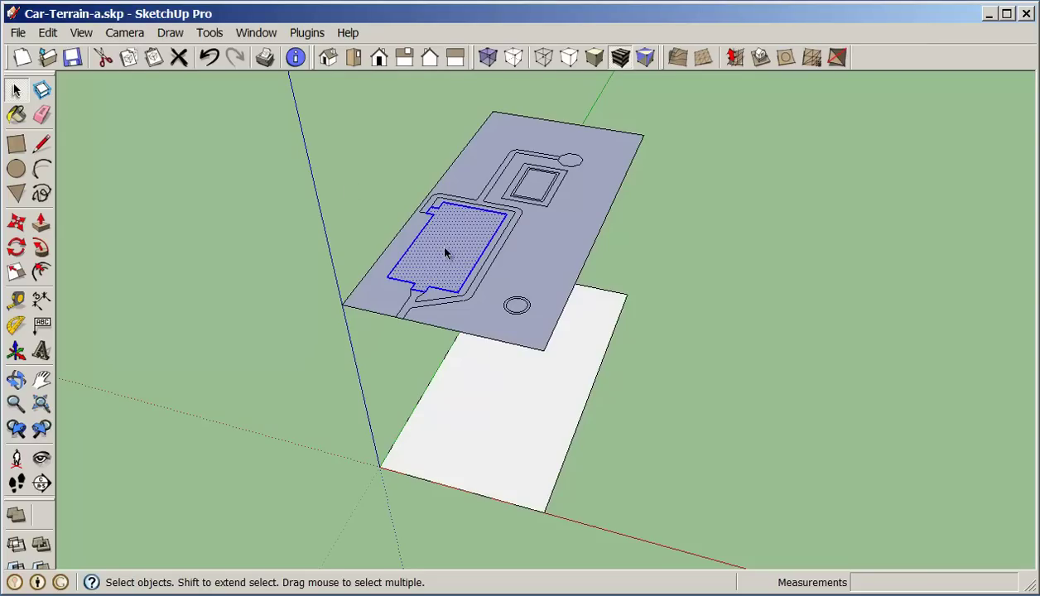
click(762, 58)
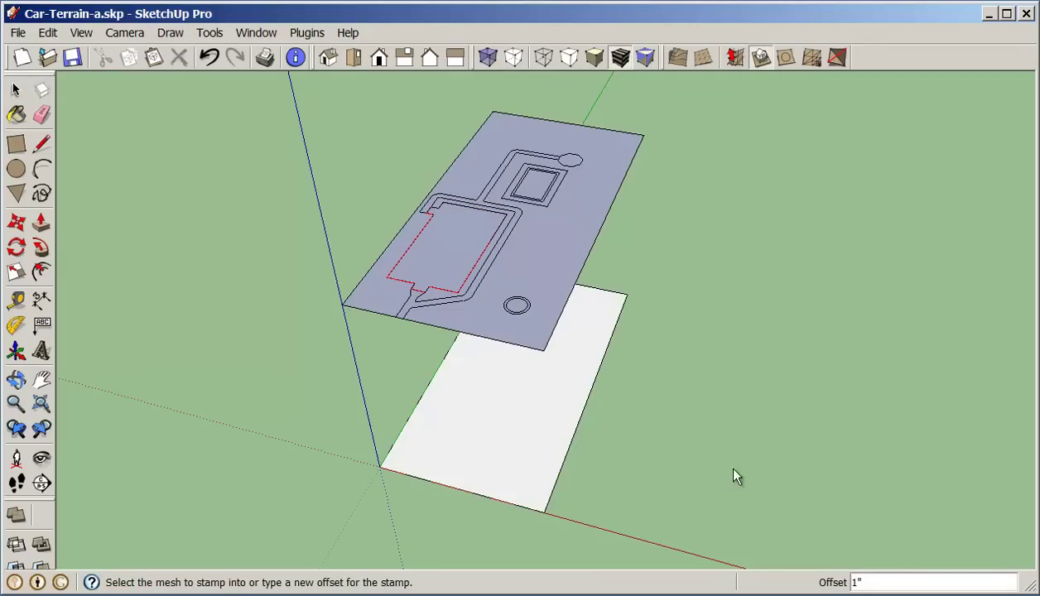
click(502, 398)
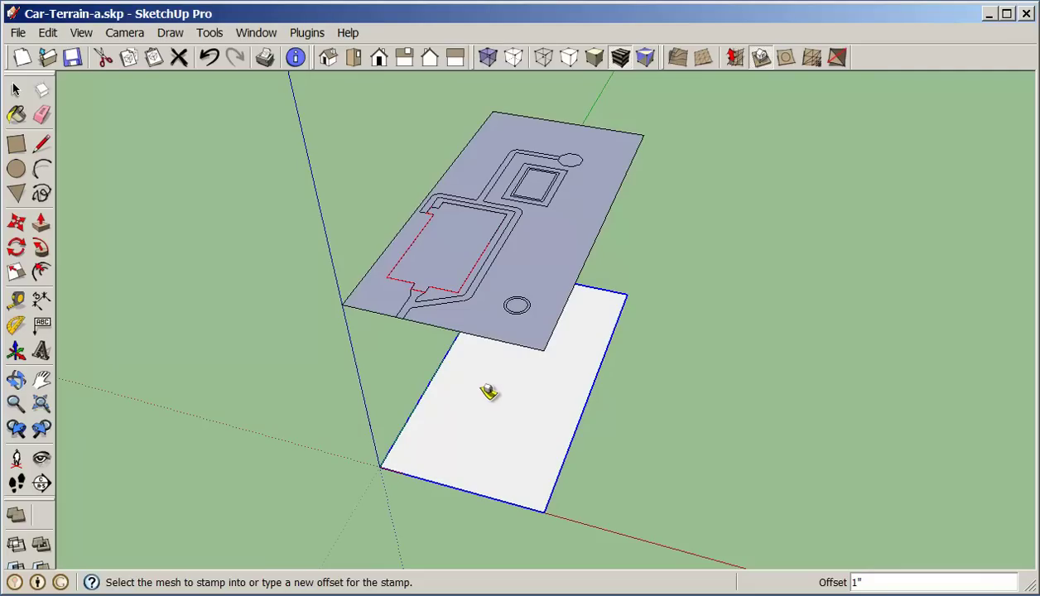
click(488, 392)
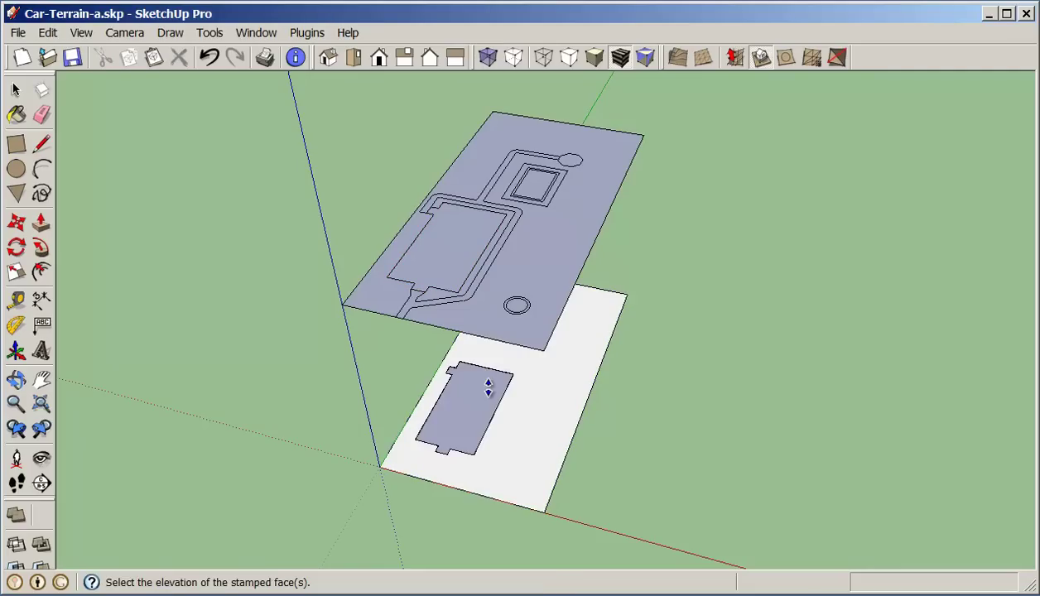
scroll(491, 390, up, 3)
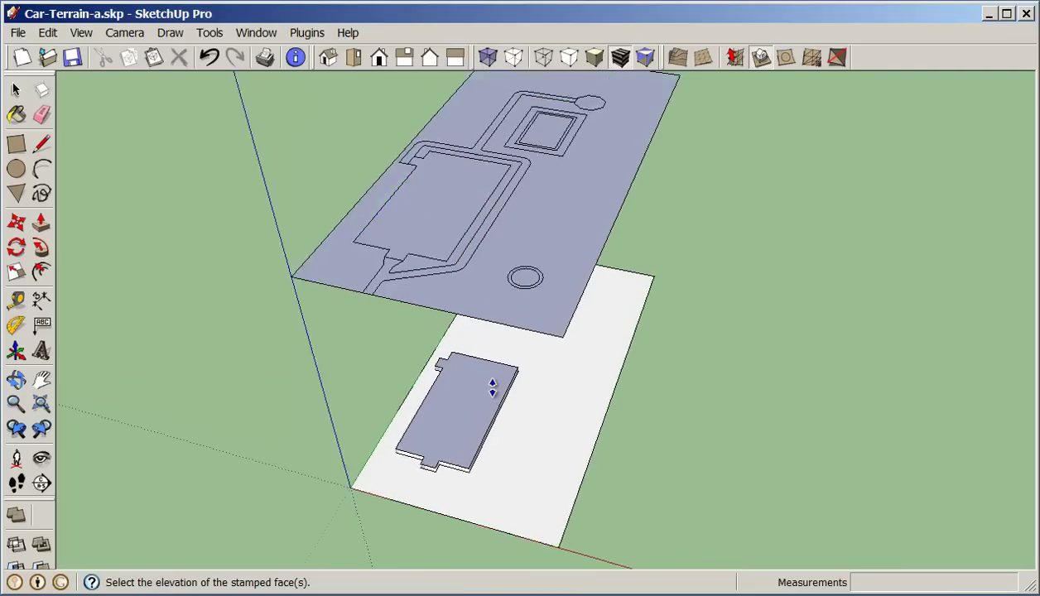
scroll(489, 389, up, 5)
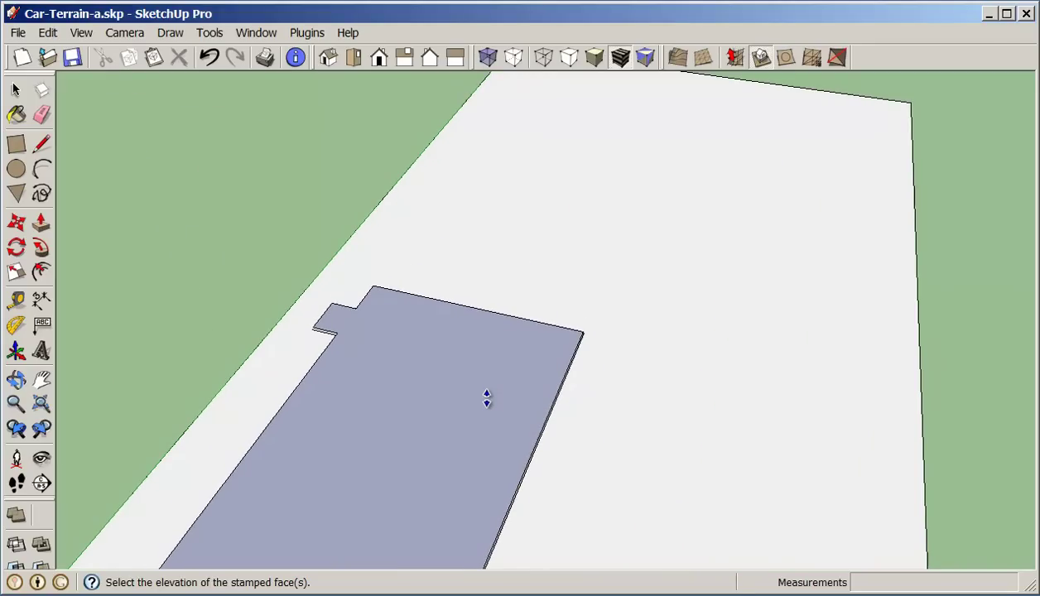
click(487, 399)
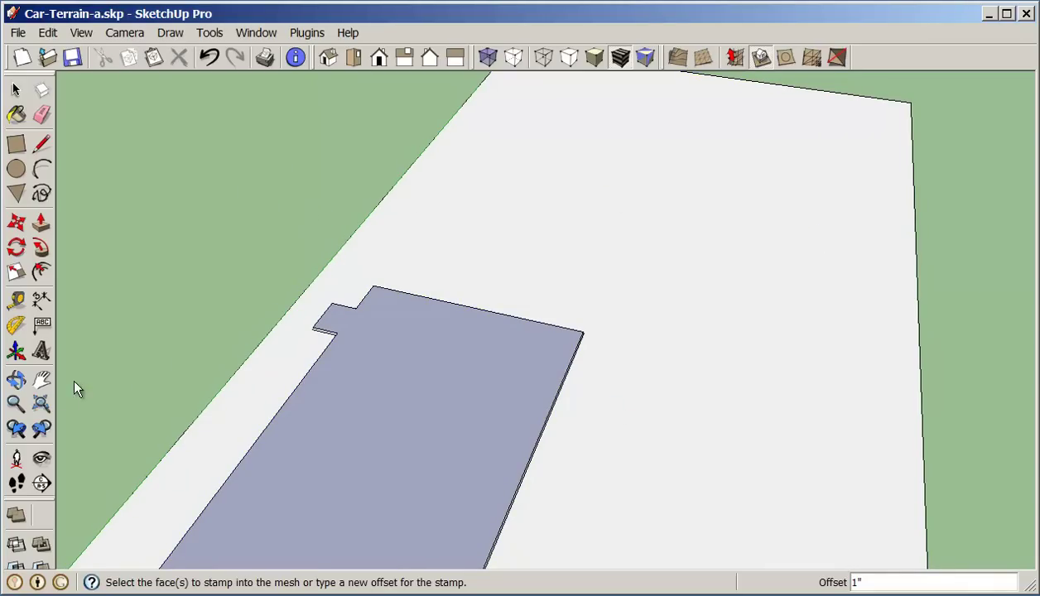
- Stamp the octagonal face at the end of the walkway onto the terrain, barely above its surface
click(16, 428)
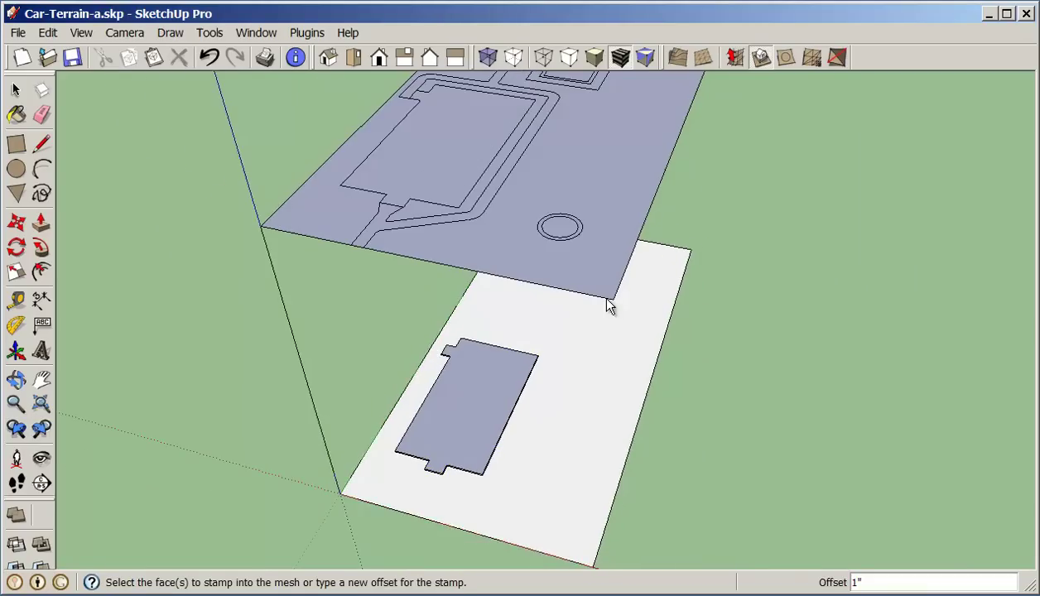
key(o)
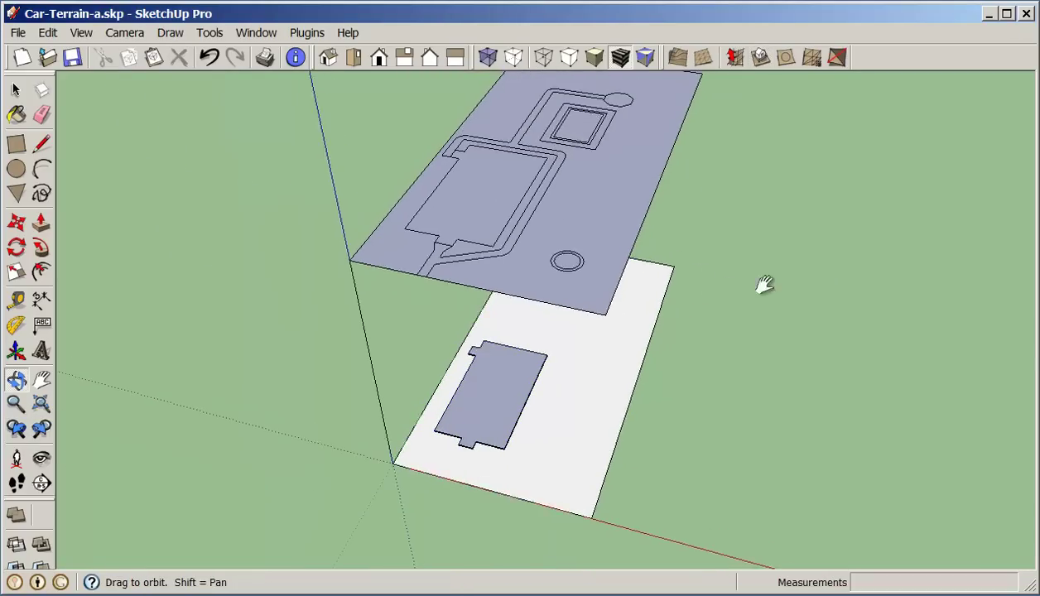
drag(763, 285, 683, 379)
key(s)
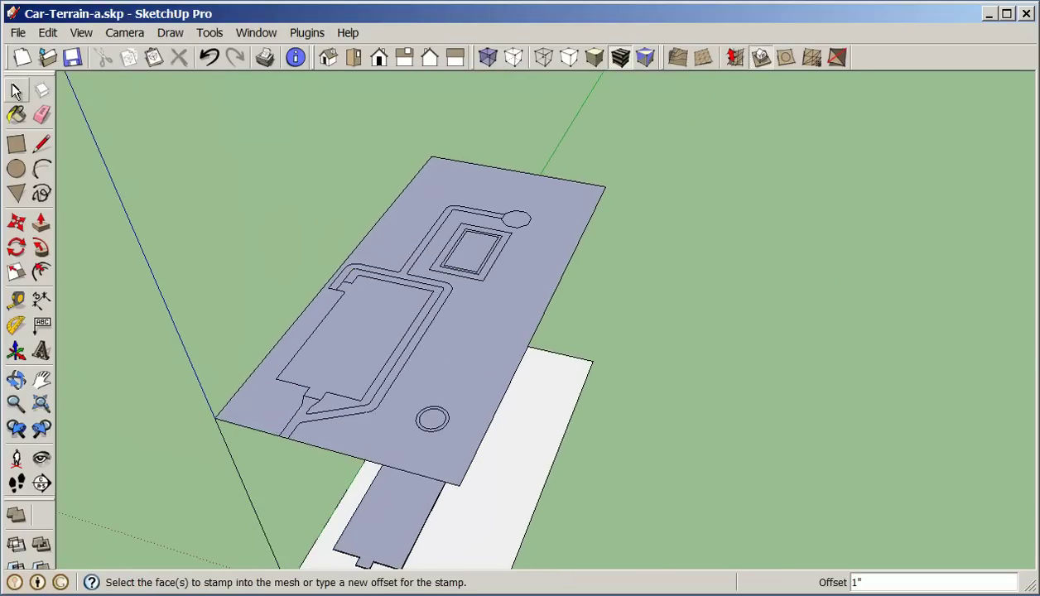
key(space)
click(514, 219)
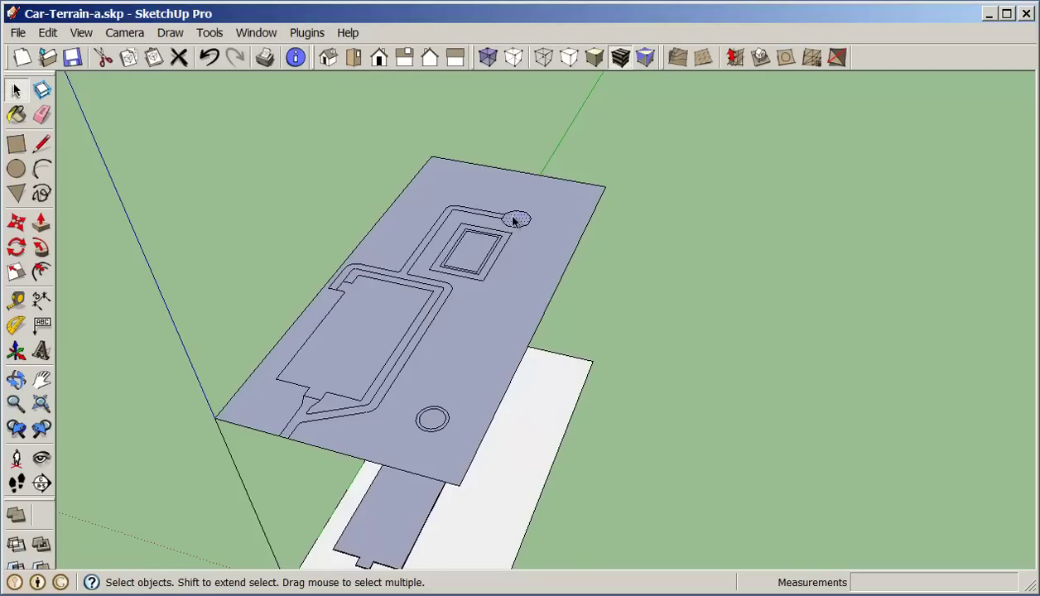
click(760, 57)
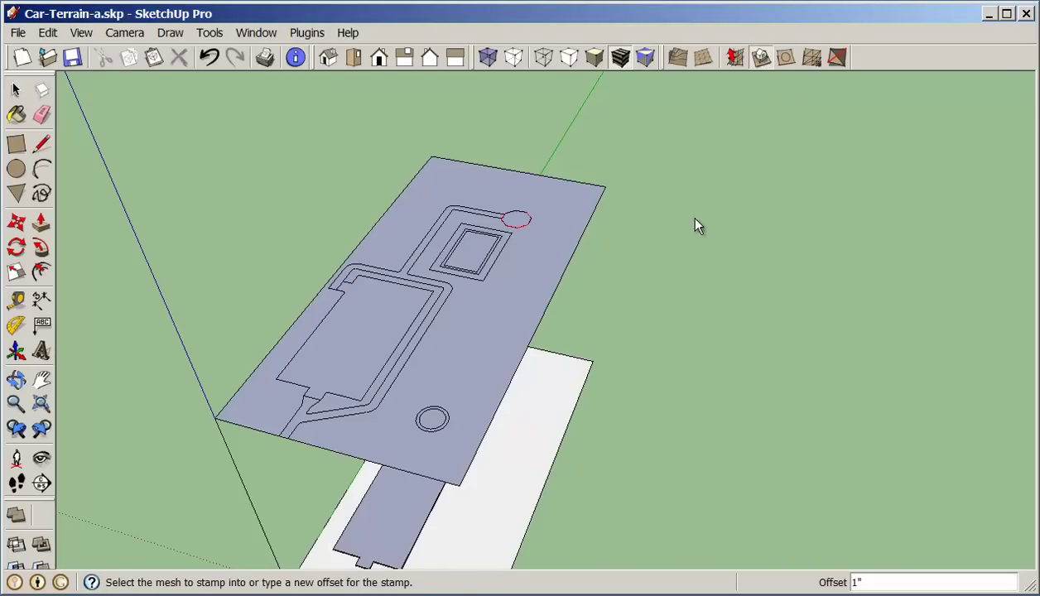
click(546, 381)
scroll(537, 404, up, 10)
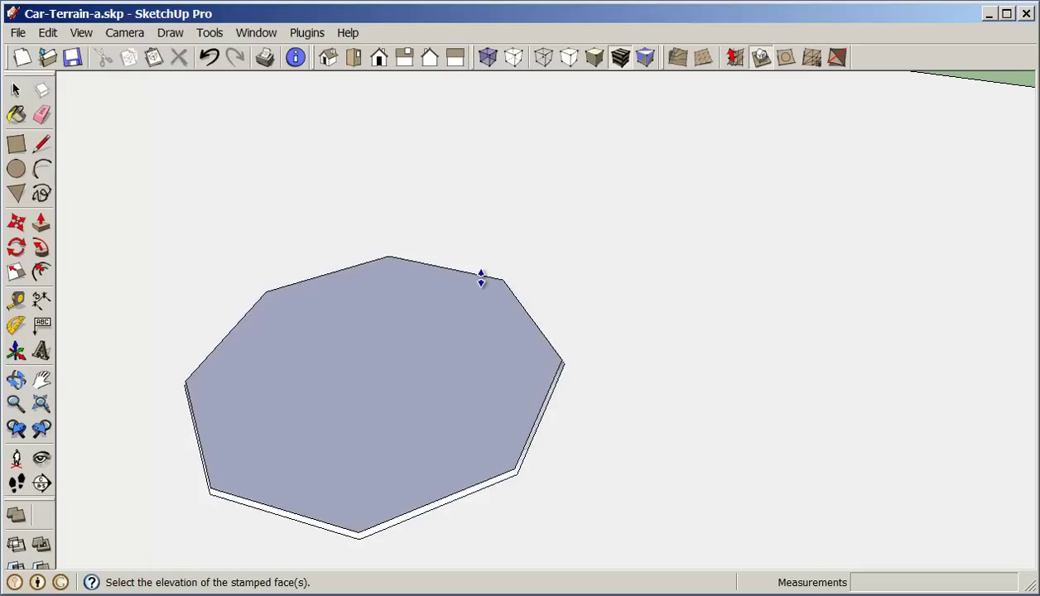
click(480, 282)
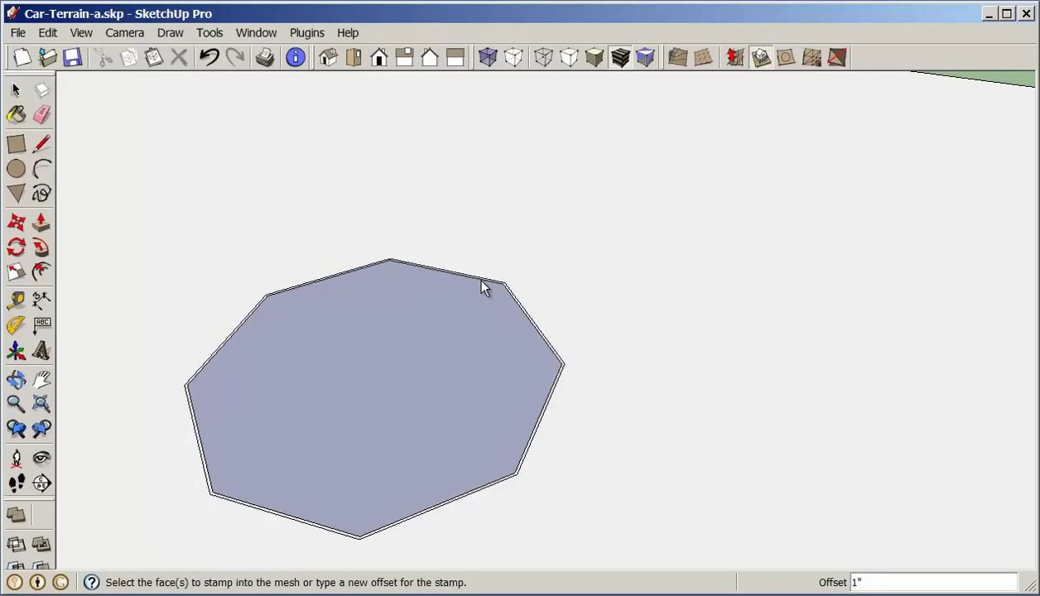
- Stamp the outer rectangular border beside the octagon from the raised site plan onto the terrain, almost level with its surface
scroll(656, 321, down, 4)
scroll(656, 320, up, 5)
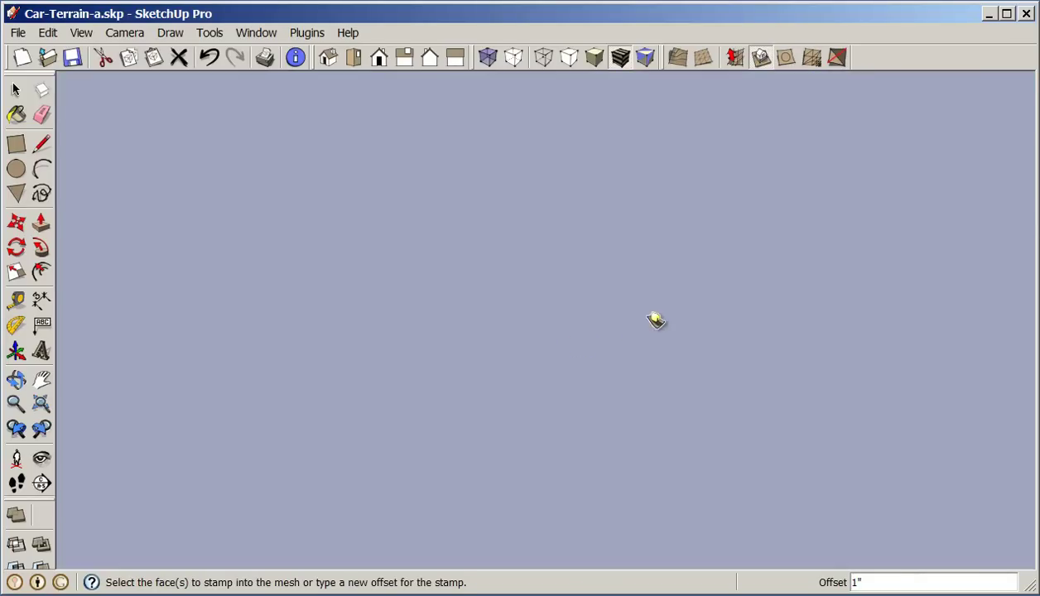
click(42, 428)
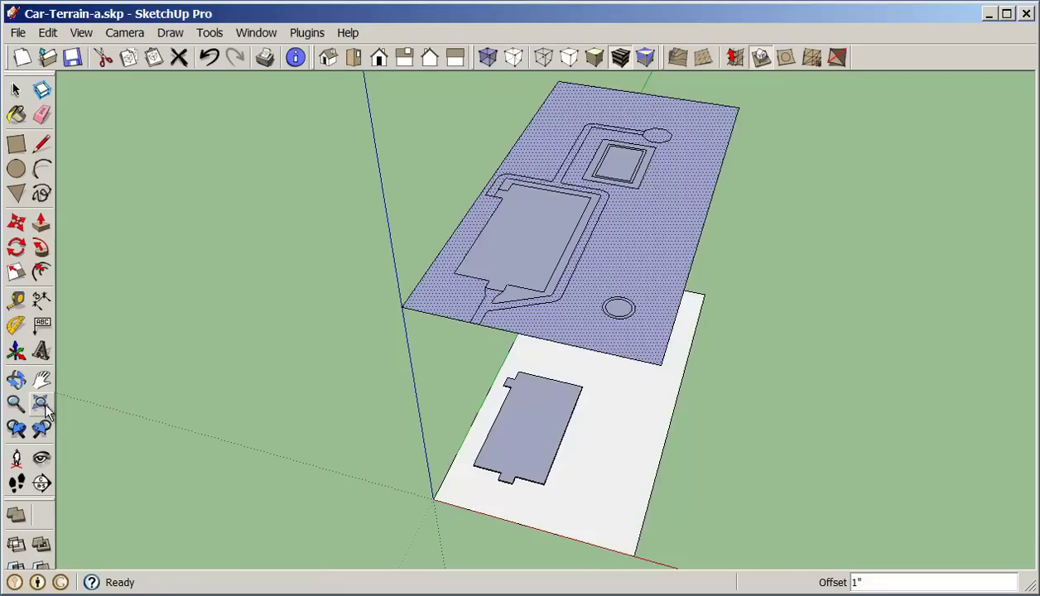
middle_drag(697, 422, 720, 426)
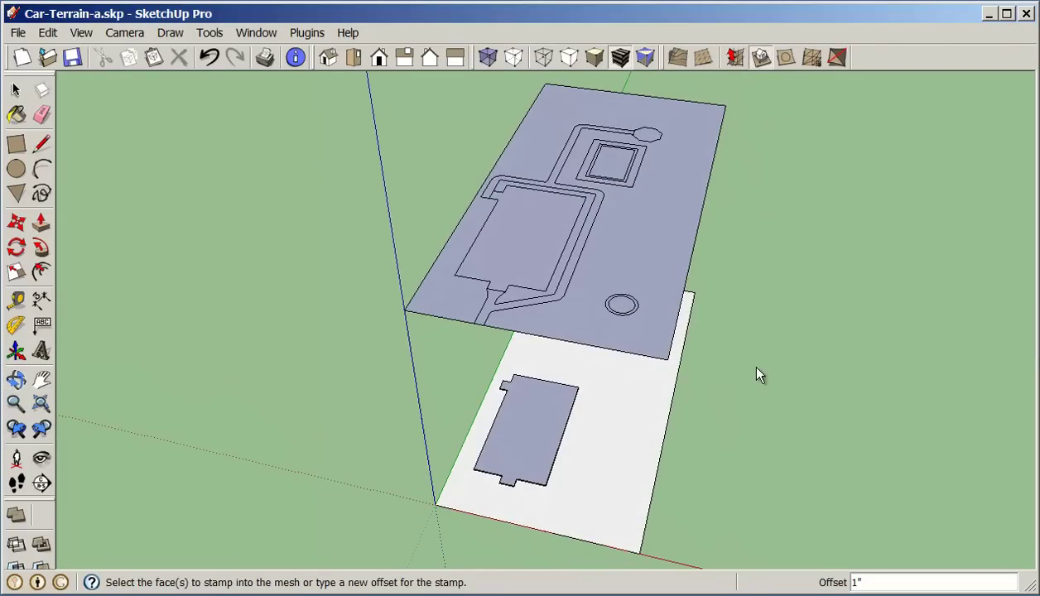
middle_drag(757, 373, 697, 361)
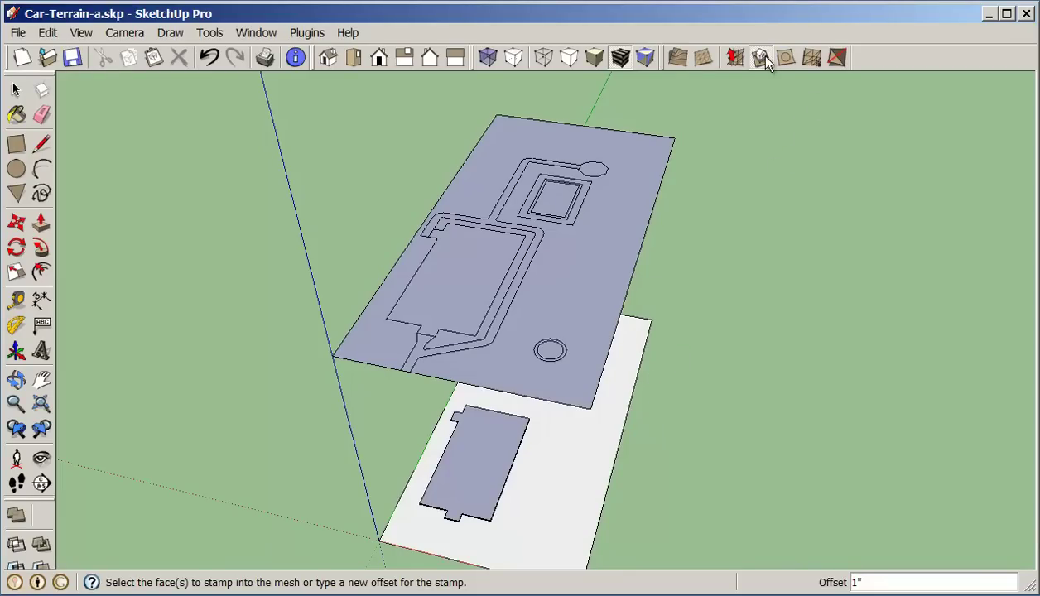
click(16, 90)
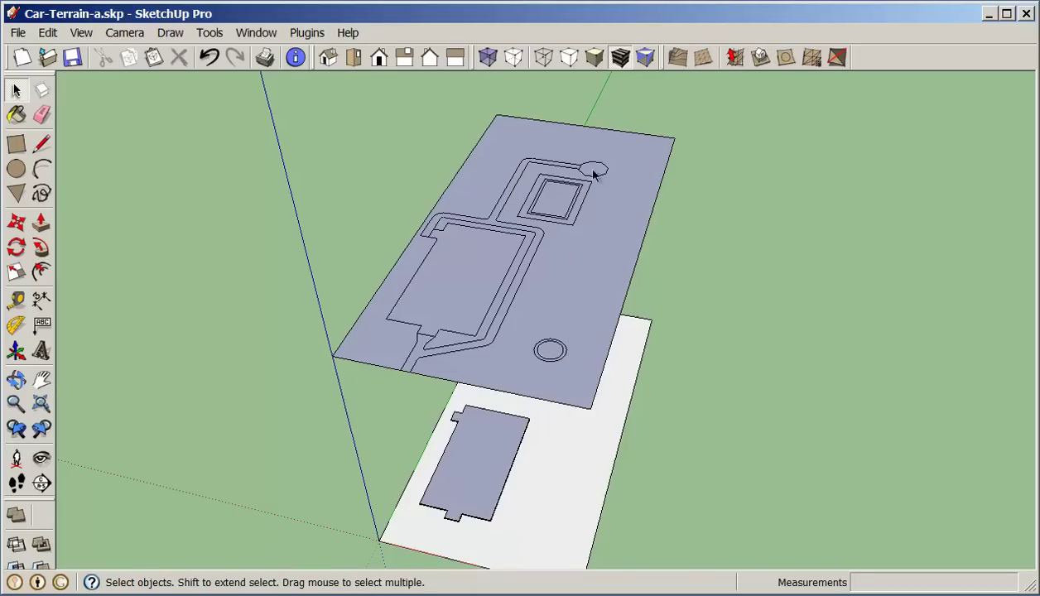
click(580, 207)
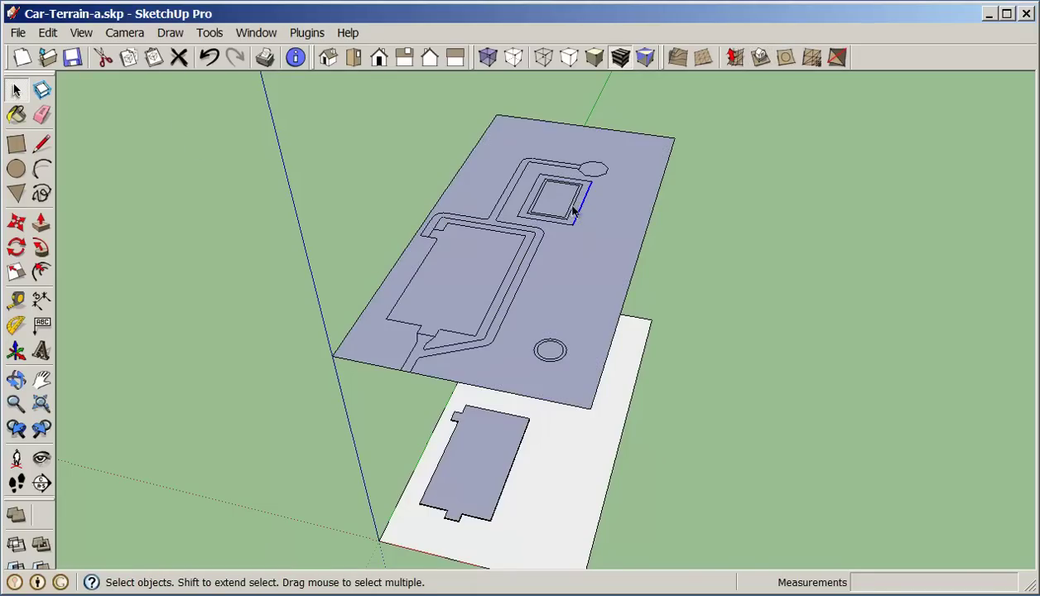
scroll(575, 213, up, 2)
click(574, 217)
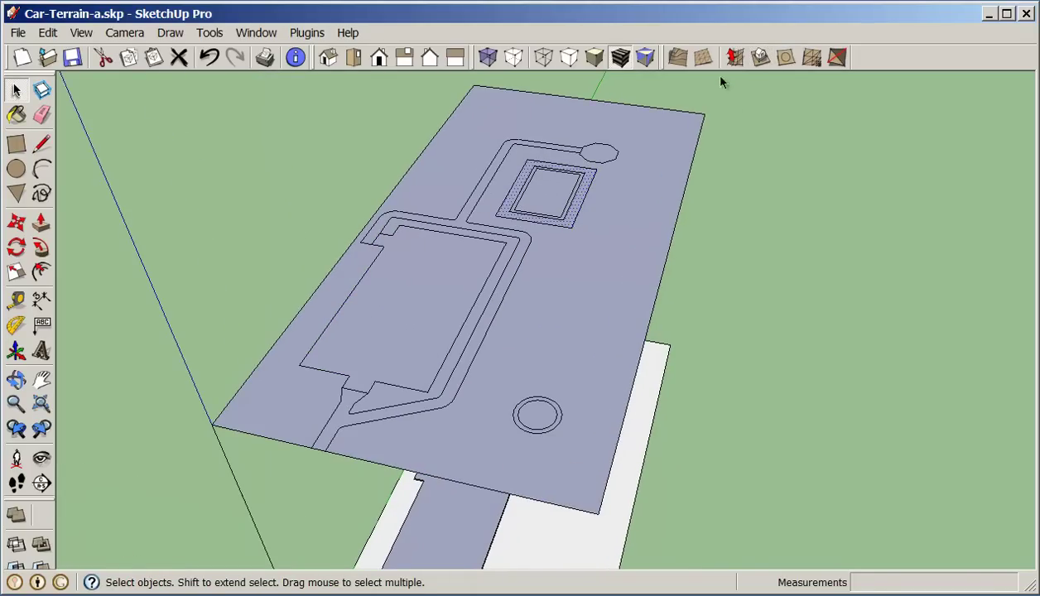
click(760, 56)
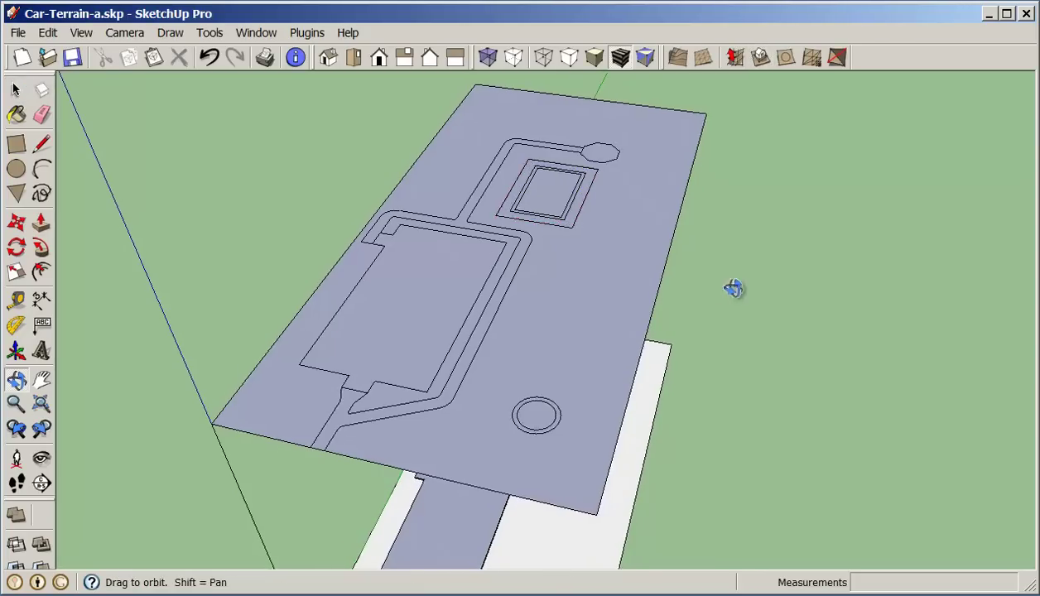
middle_drag(731, 290, 648, 296)
click(609, 465)
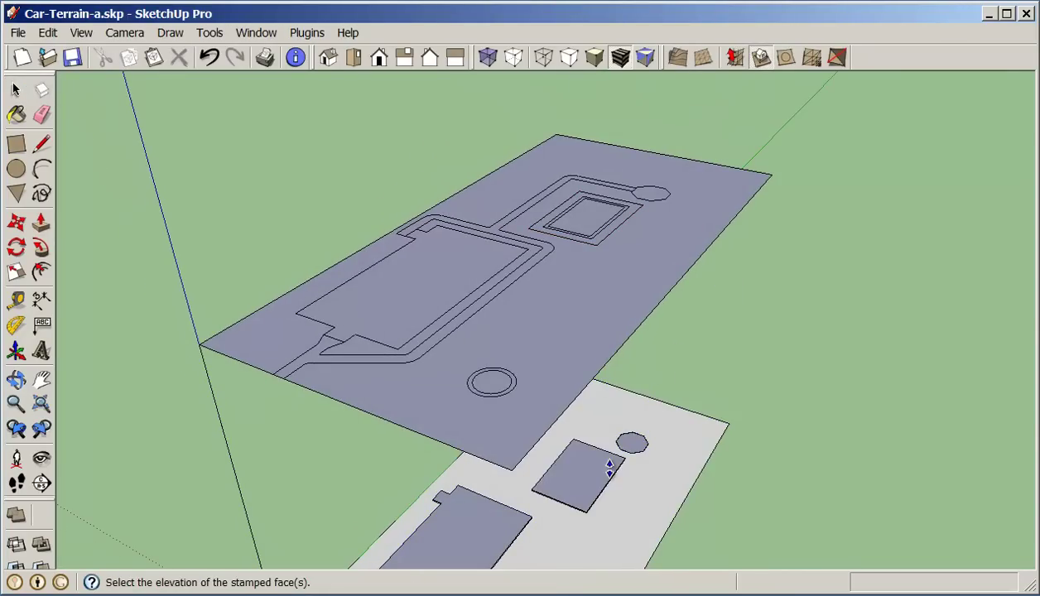
scroll(605, 468, up, 5)
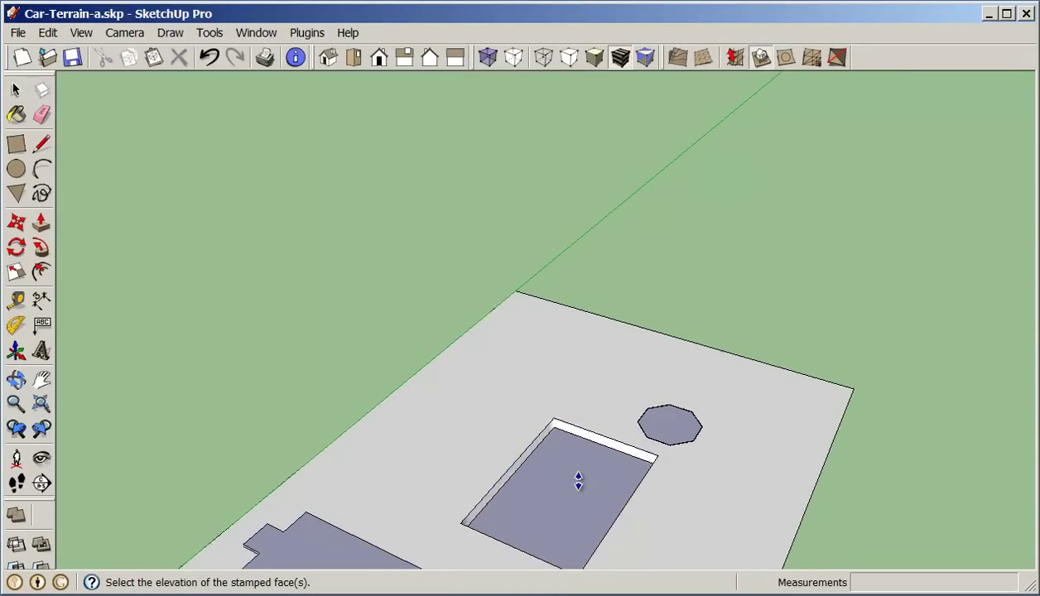
scroll(597, 471, up, 2)
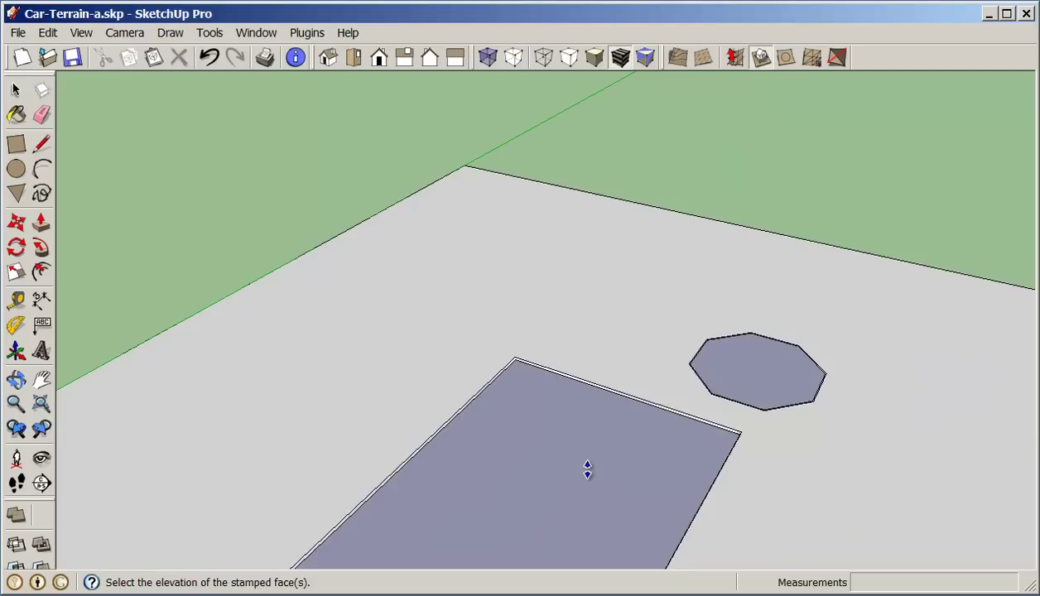
click(587, 468)
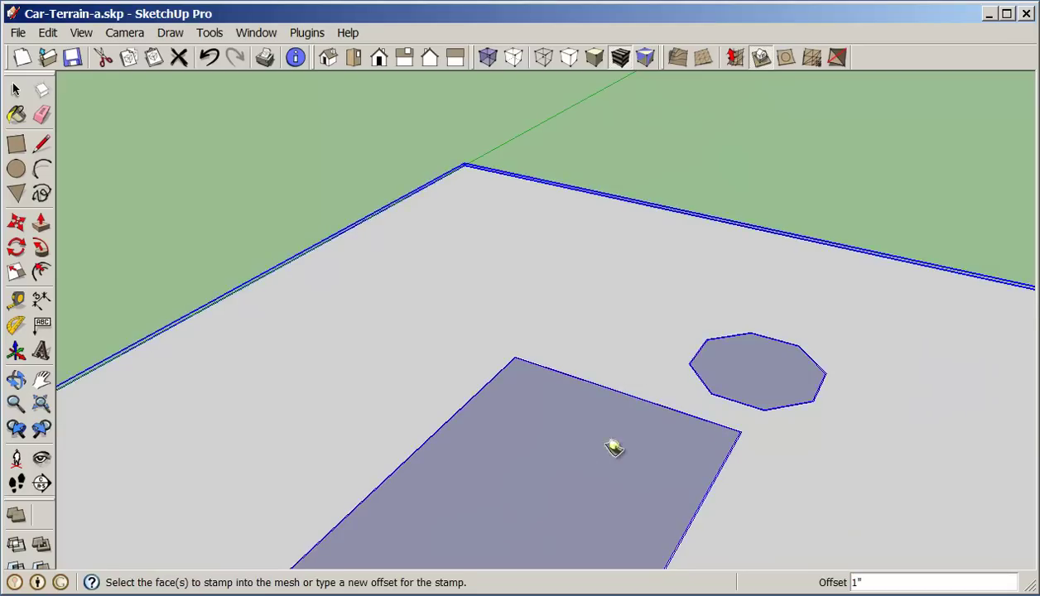
- Stamp the narrow inner border around the small rectangle onto the terrain, slightly higher than the outer border
scroll(668, 395, down, 6)
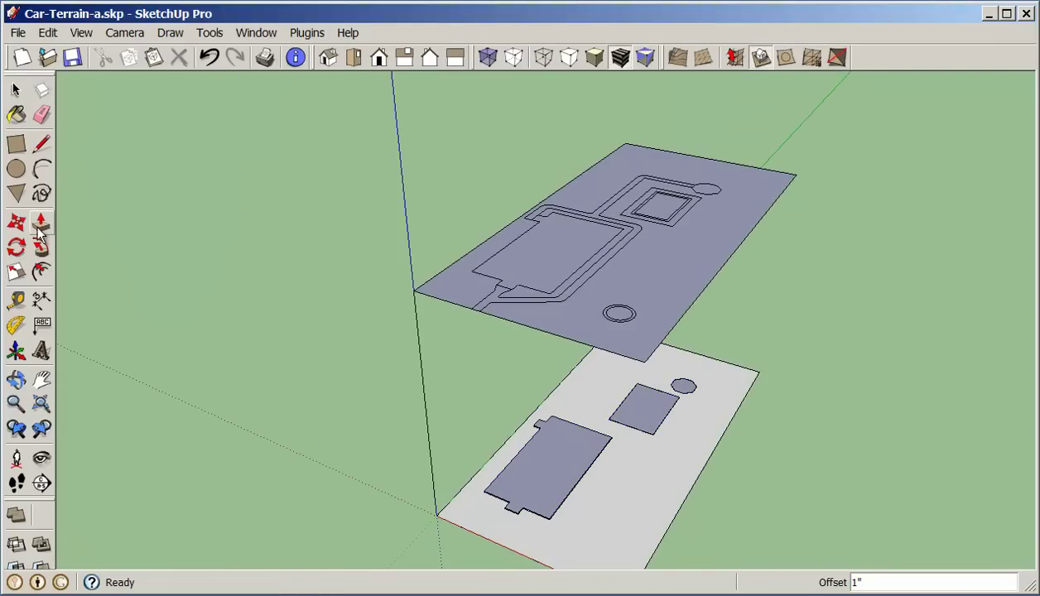
click(16, 89)
scroll(664, 217, up, 5)
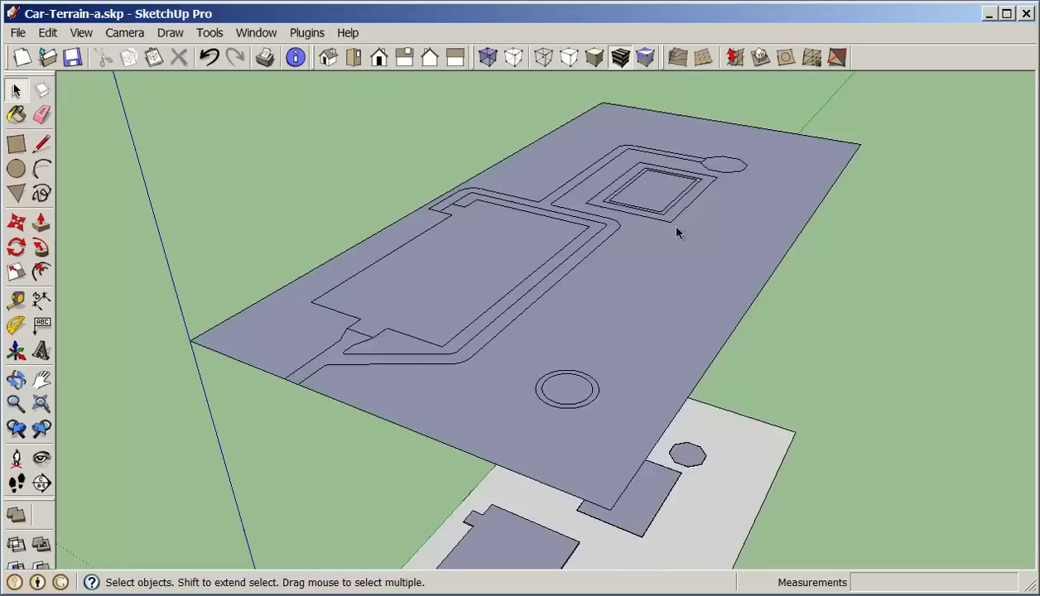
click(663, 211)
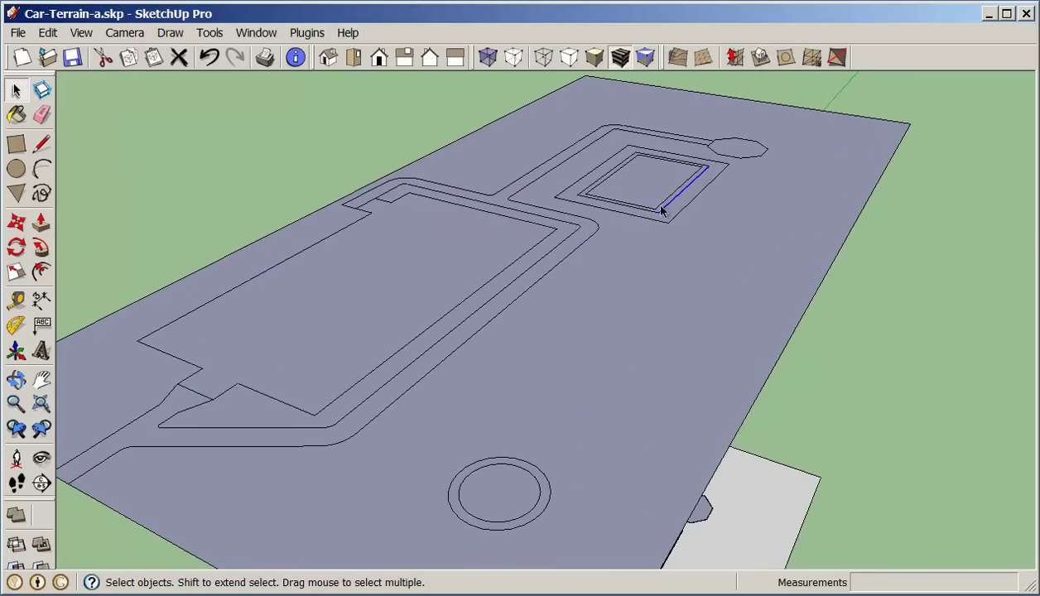
scroll(662, 211, up, 3)
click(662, 212)
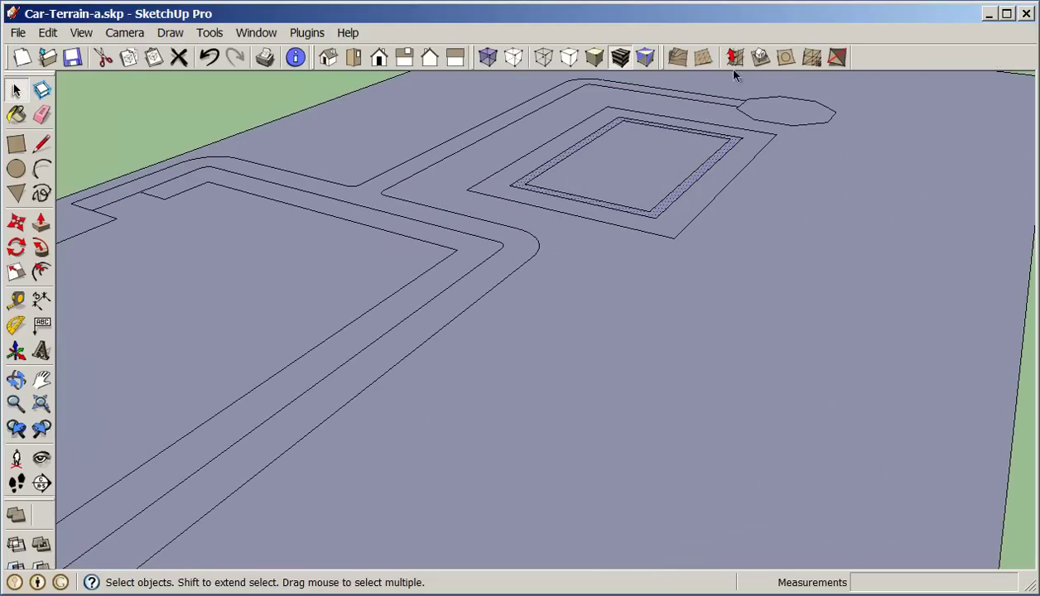
click(762, 58)
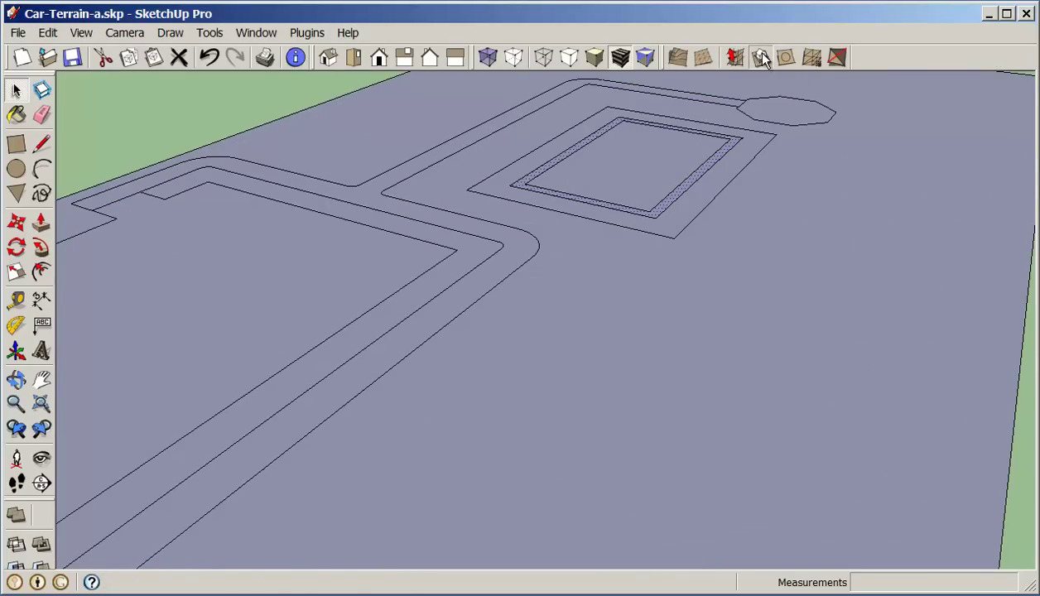
scroll(770, 237, down, 5)
middle_drag(830, 408, 742, 479)
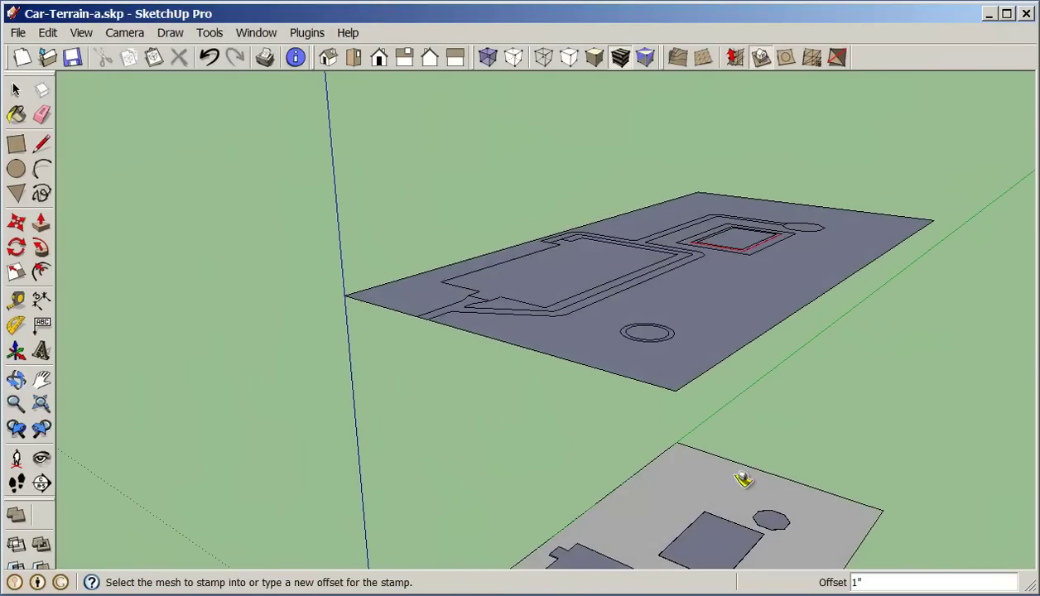
click(708, 527)
scroll(704, 525, up, 4)
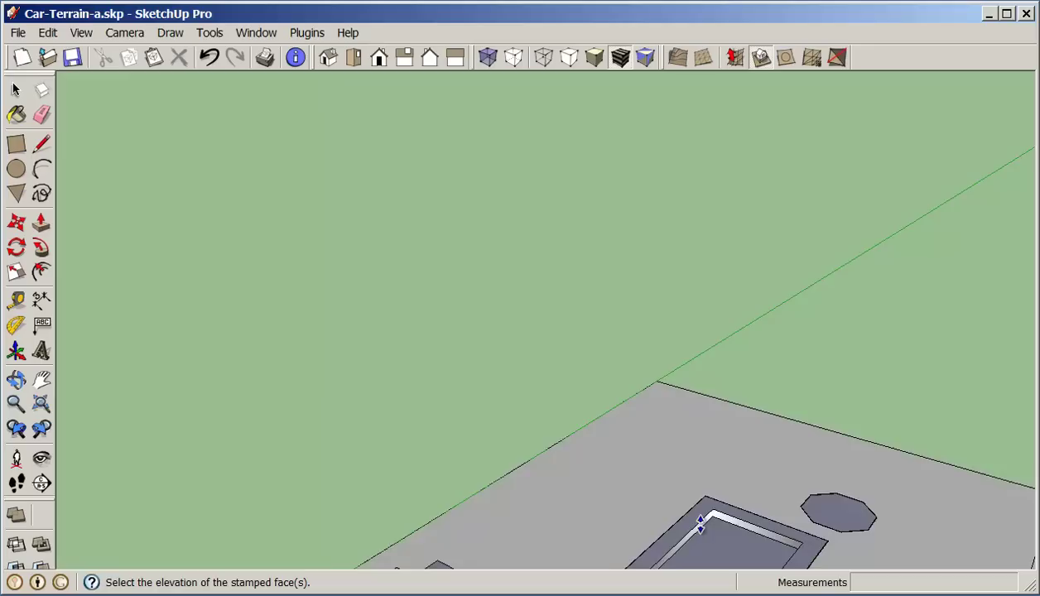
scroll(700, 522, up, 3)
middle_drag(699, 506, 652, 420)
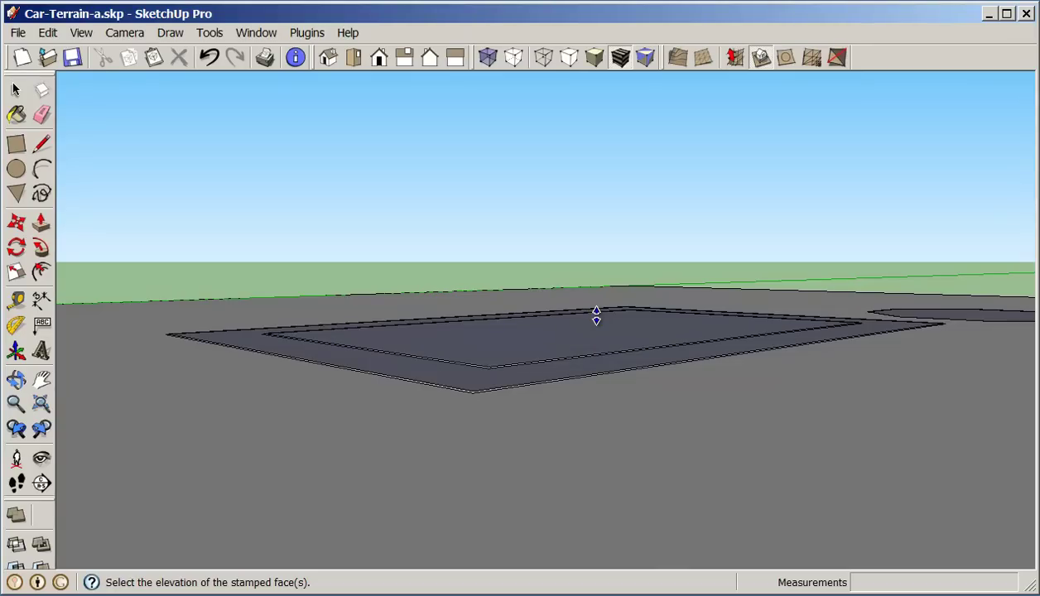
click(596, 315)
- Stamp the innermost face of the small rectangle into the terrain as a recess well below the surrounding borders
middle_drag(612, 327, 656, 440)
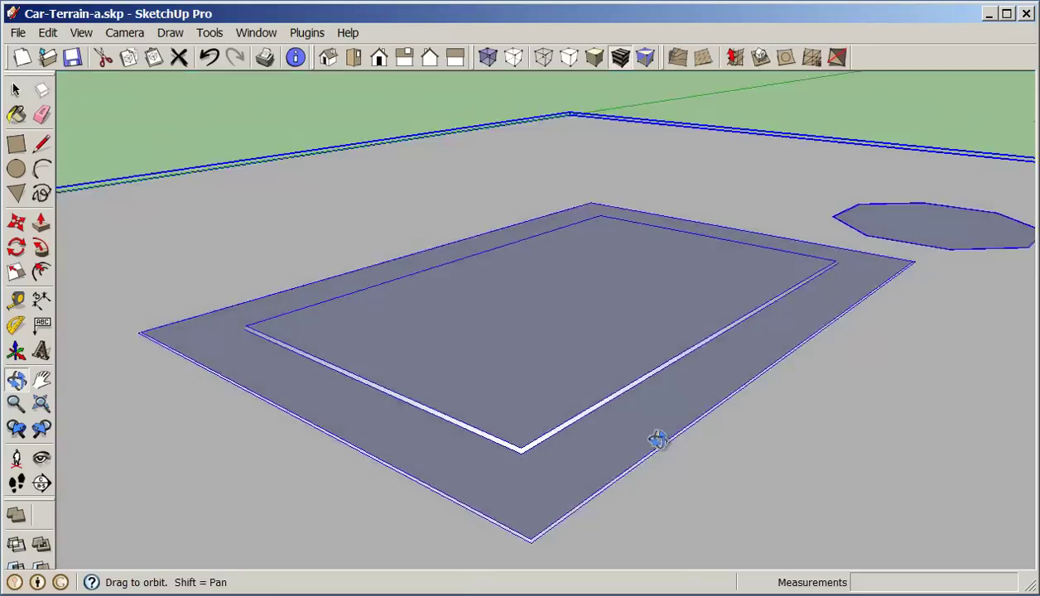
scroll(658, 443, down, 8)
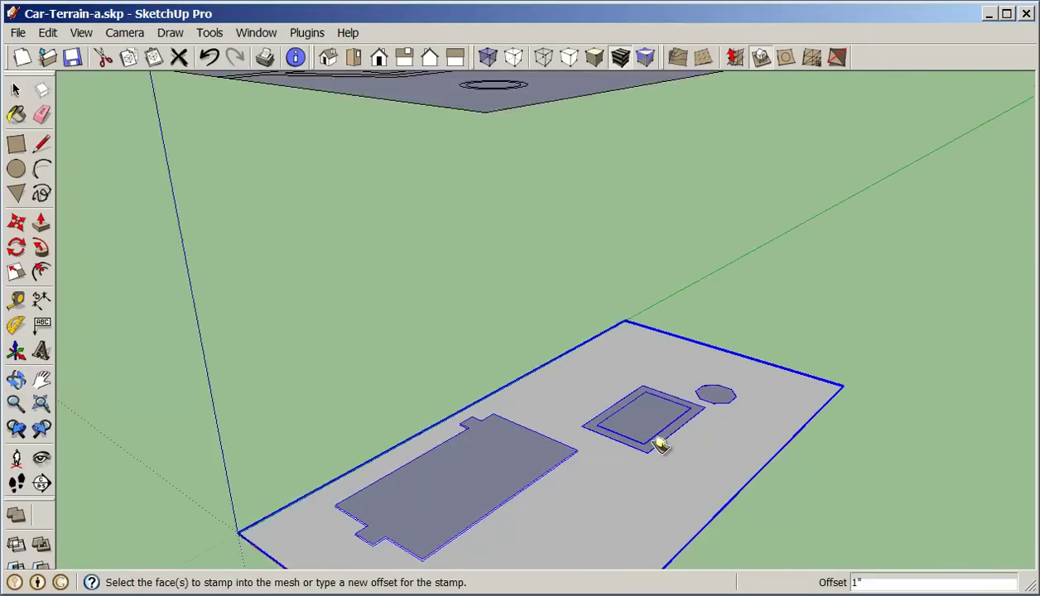
scroll(670, 424, down, 4)
middle_drag(682, 404, 306, 195)
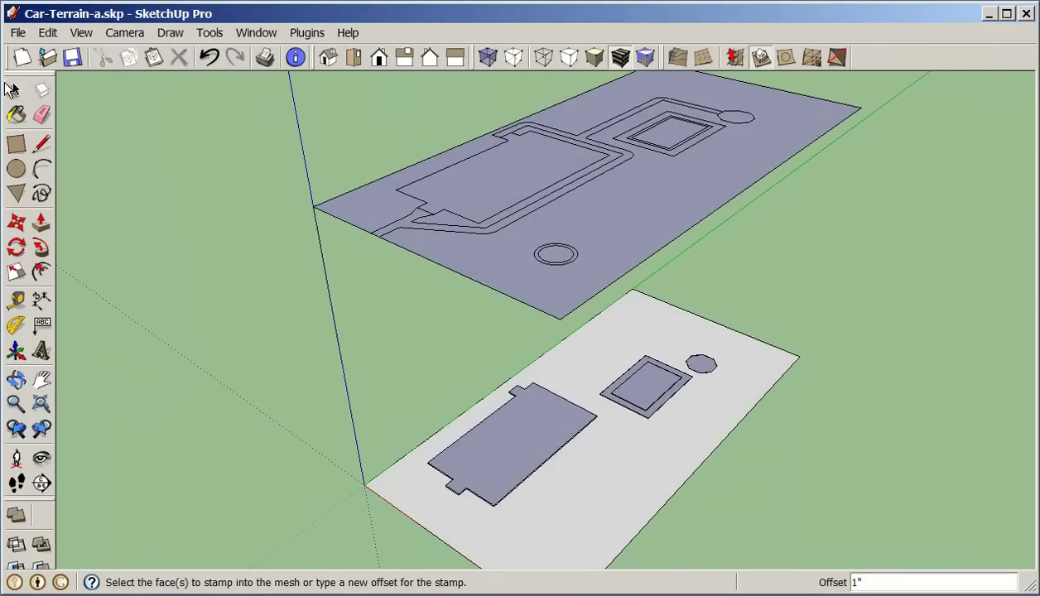
click(13, 91)
click(667, 140)
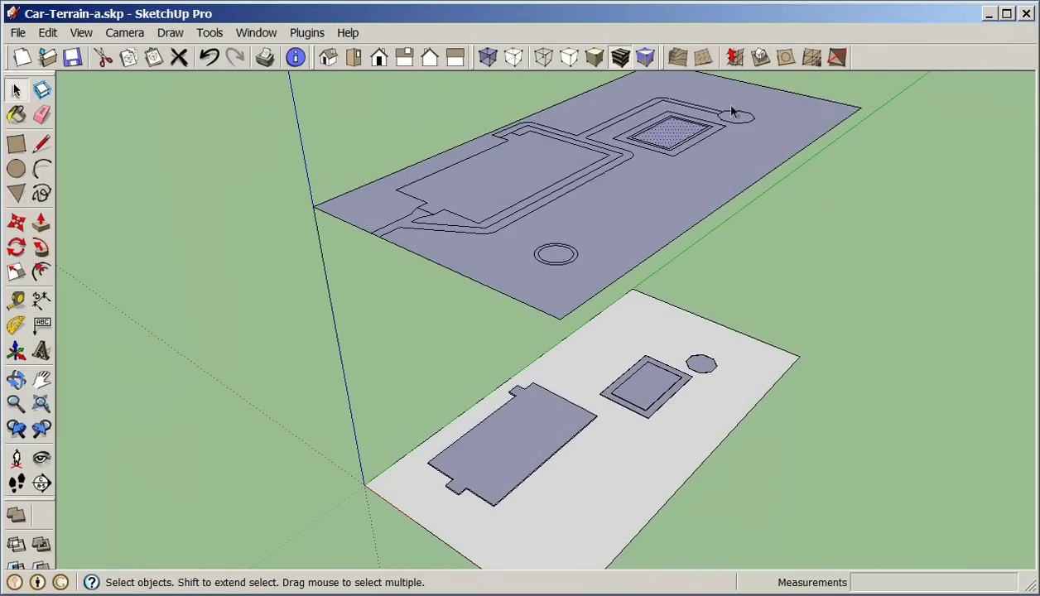
click(767, 58)
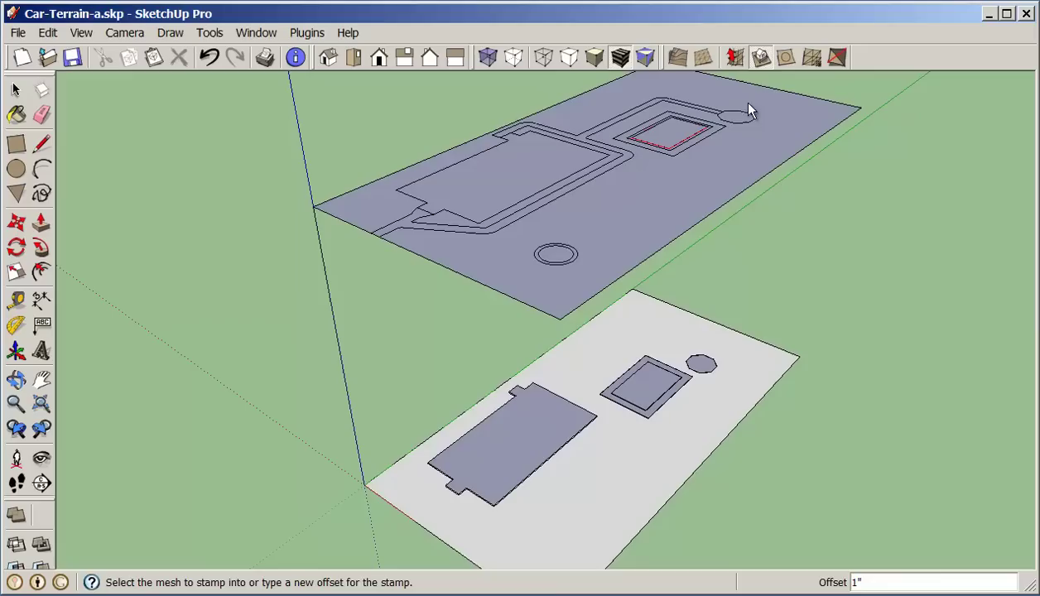
click(650, 366)
scroll(650, 364, up, 5)
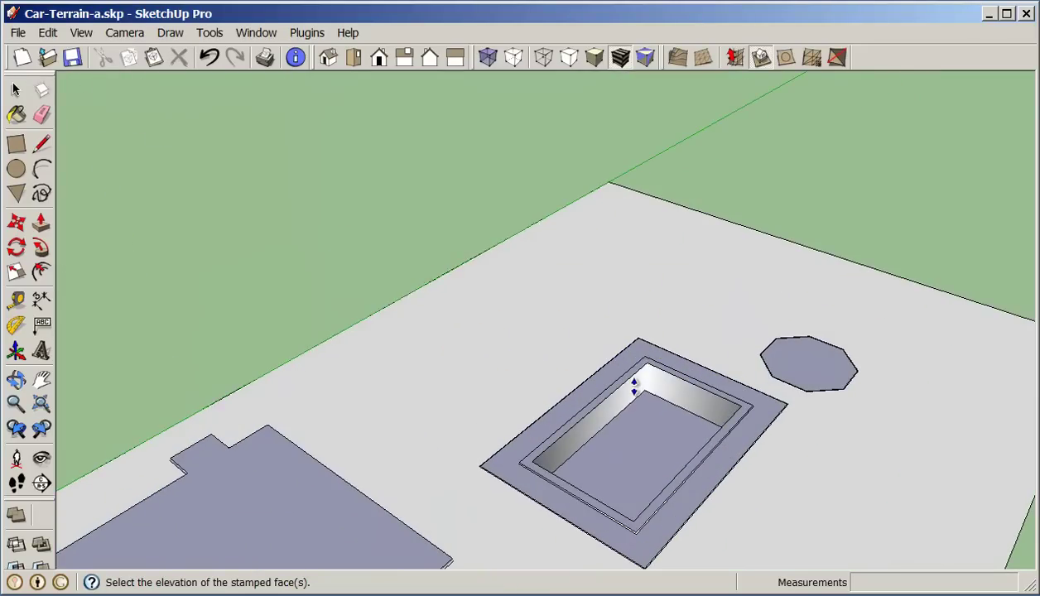
click(636, 397)
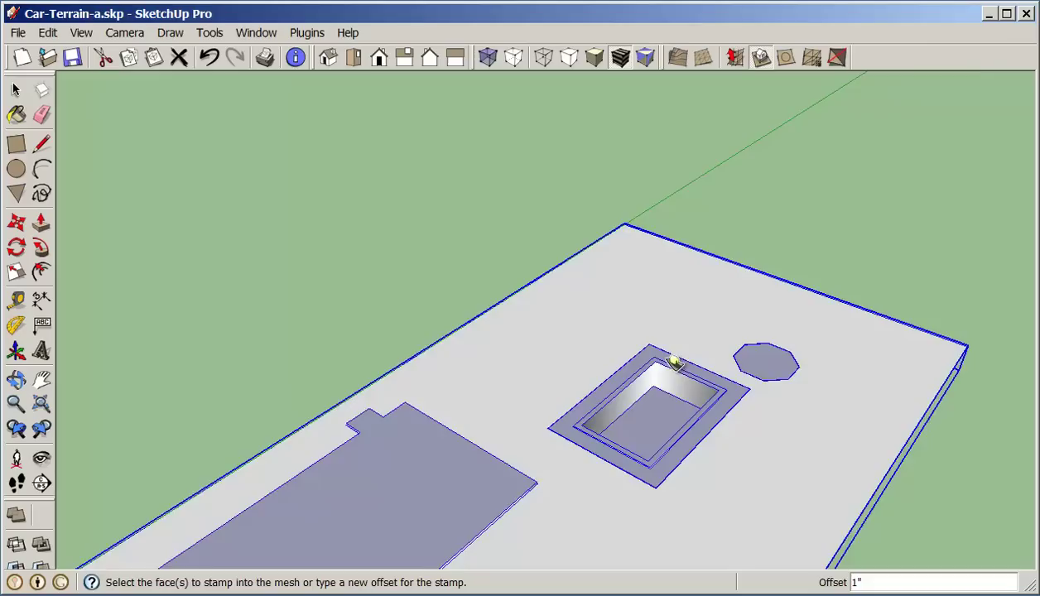
- Stamp the outer circular ring from the raised site plan onto the terrain, slightly above its surface
scroll(676, 364, down, 6)
middle_drag(818, 420, 820, 390)
middle_drag(754, 402, 698, 477)
middle_drag(756, 372, 704, 405)
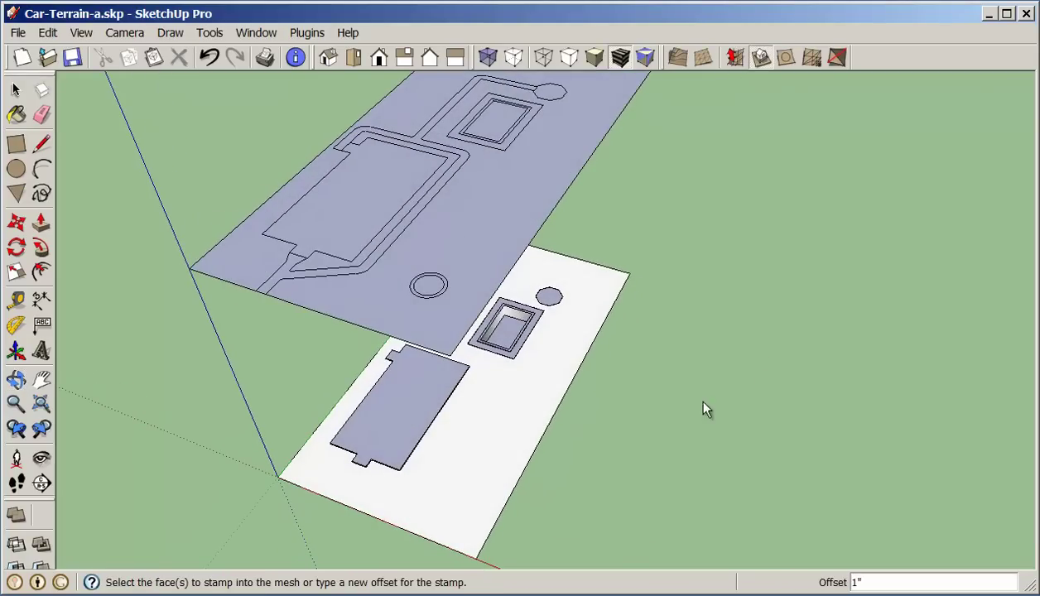
scroll(650, 443, up, 1)
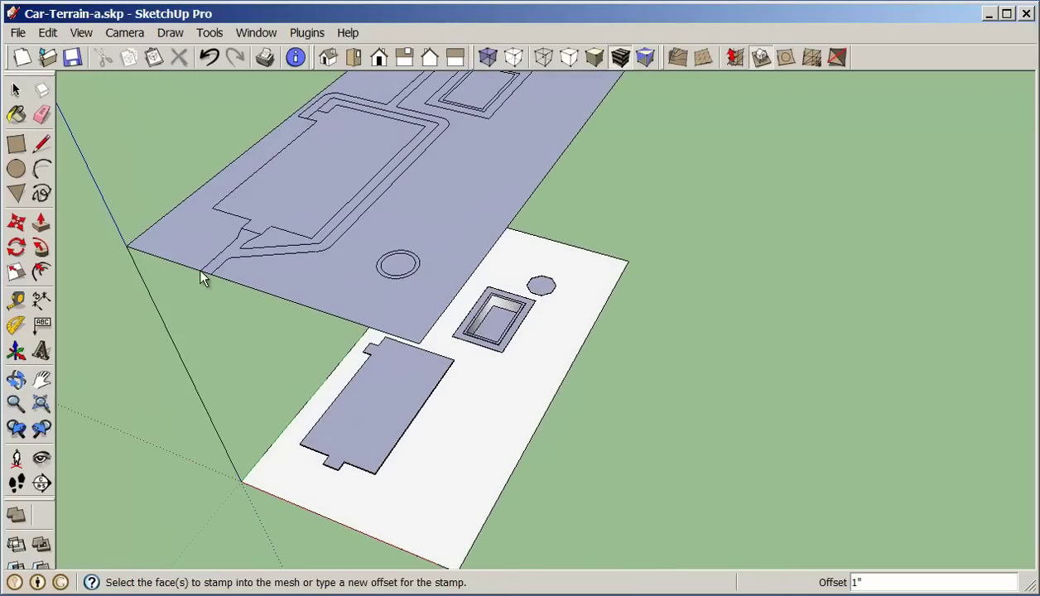
click(15, 89)
scroll(413, 279, up, 3)
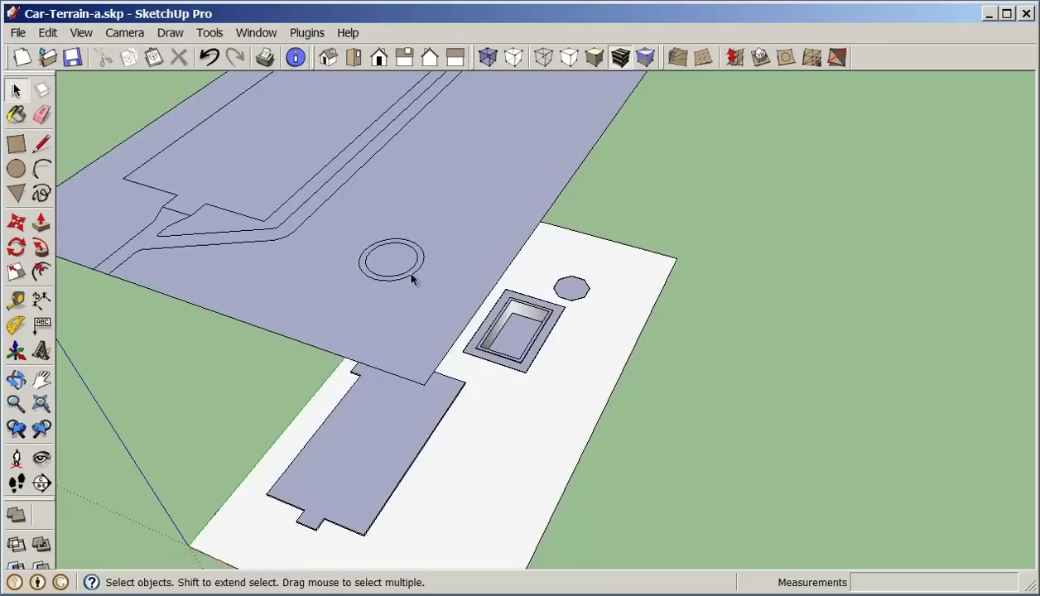
click(417, 271)
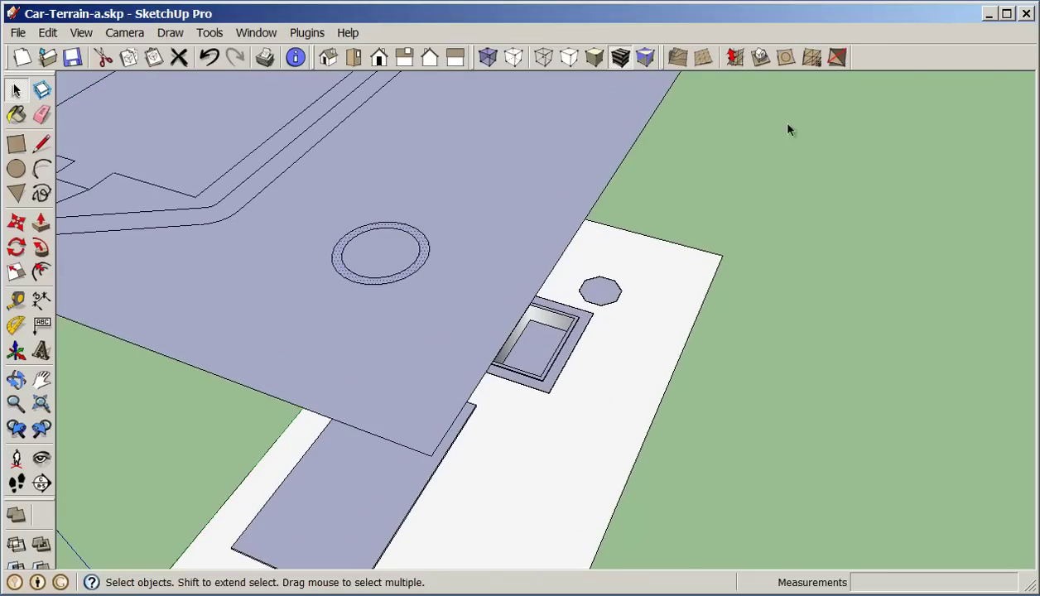
click(760, 56)
click(493, 520)
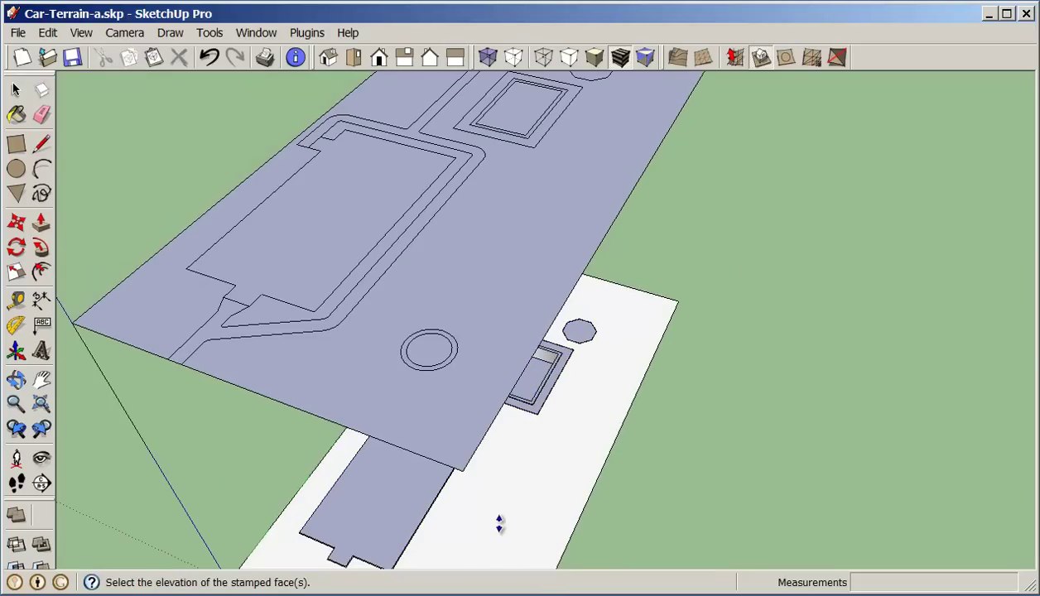
middle_drag(500, 524, 420, 376)
scroll(381, 399, up, 6)
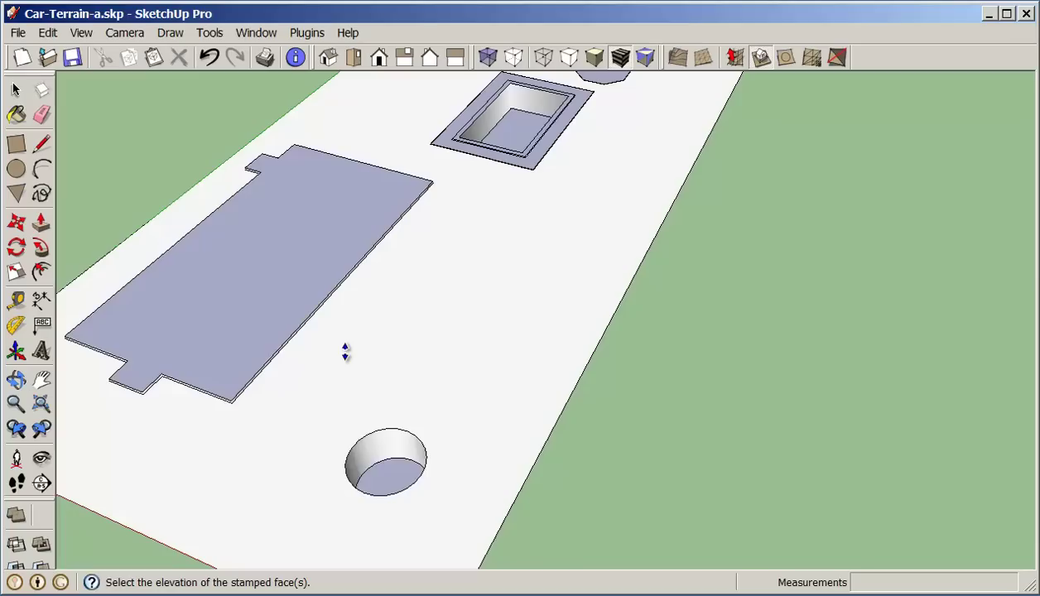
scroll(331, 324, up, 2)
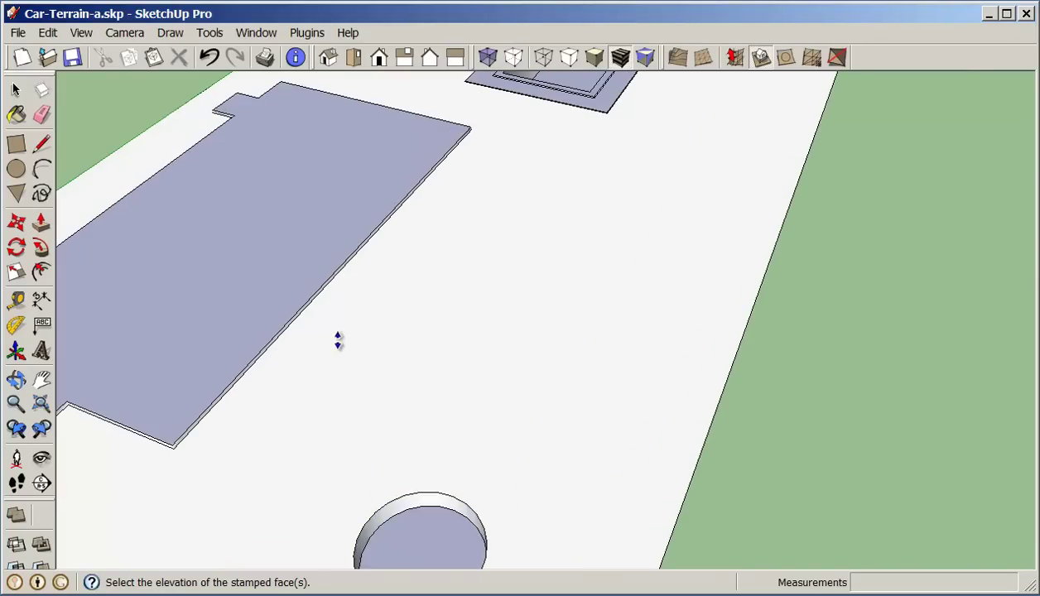
middle_drag(338, 339, 159, 242)
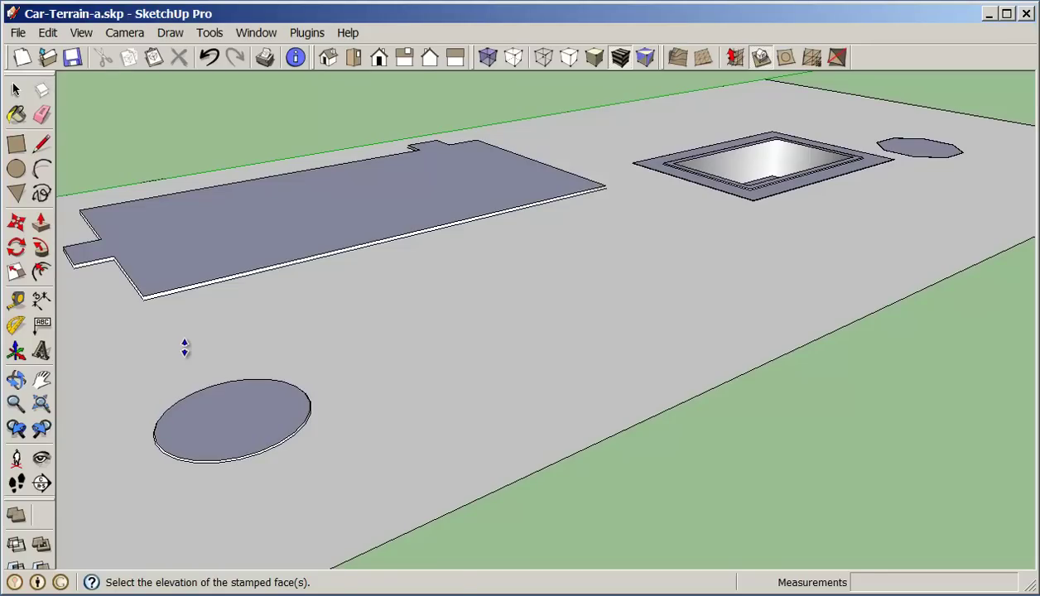
click(184, 347)
- Undo the stamp of the circular ring on the terrain
scroll(347, 349, down, 5)
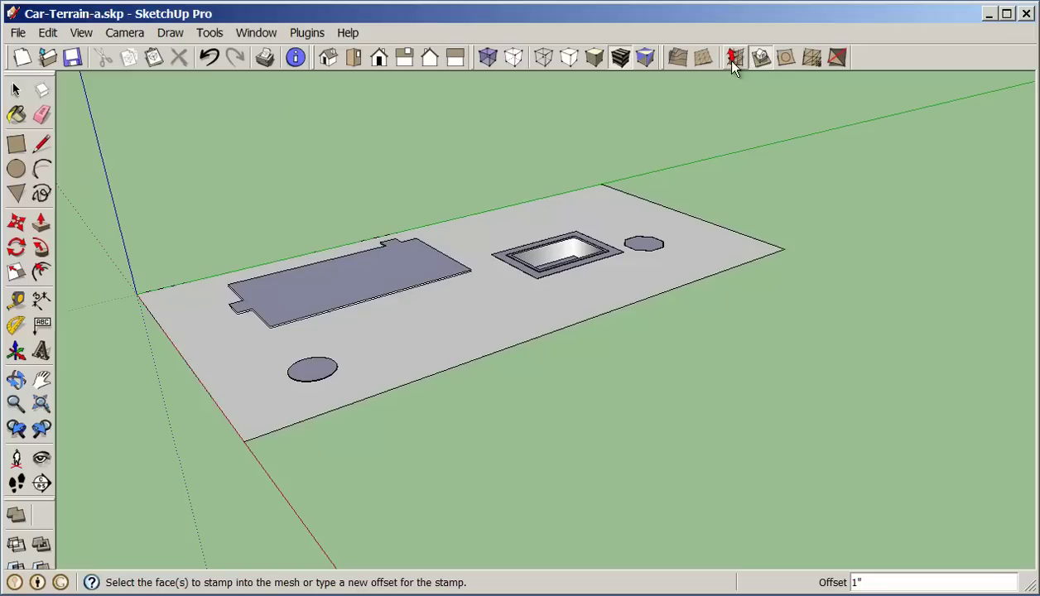
click(209, 56)
scroll(311, 203, down, 2)
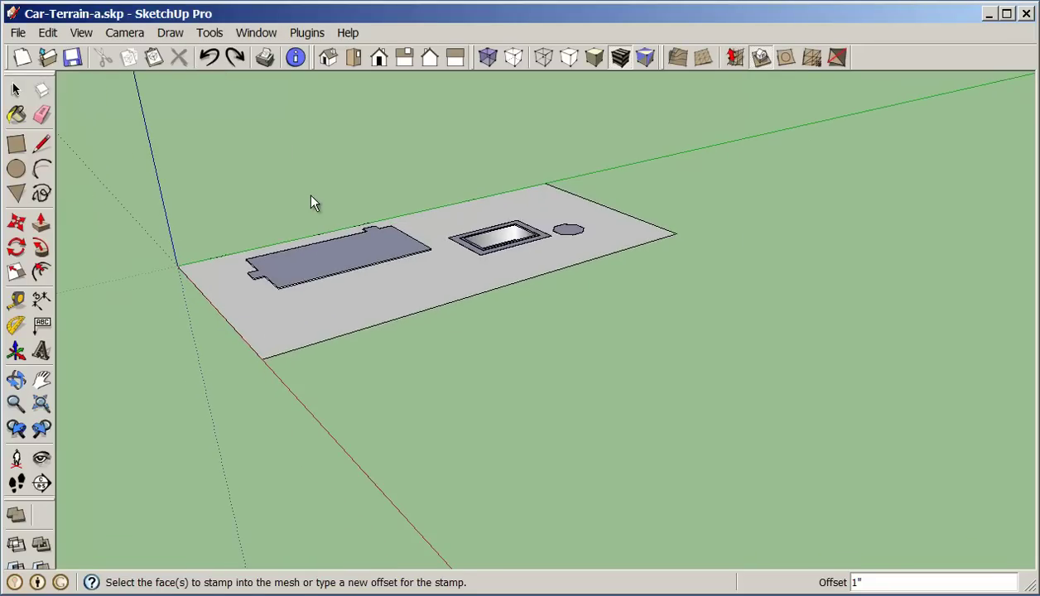
mouse_move(311, 187)
middle_down()
mouse_move(309, 254)
mouse_move(303, 197)
middle_up()
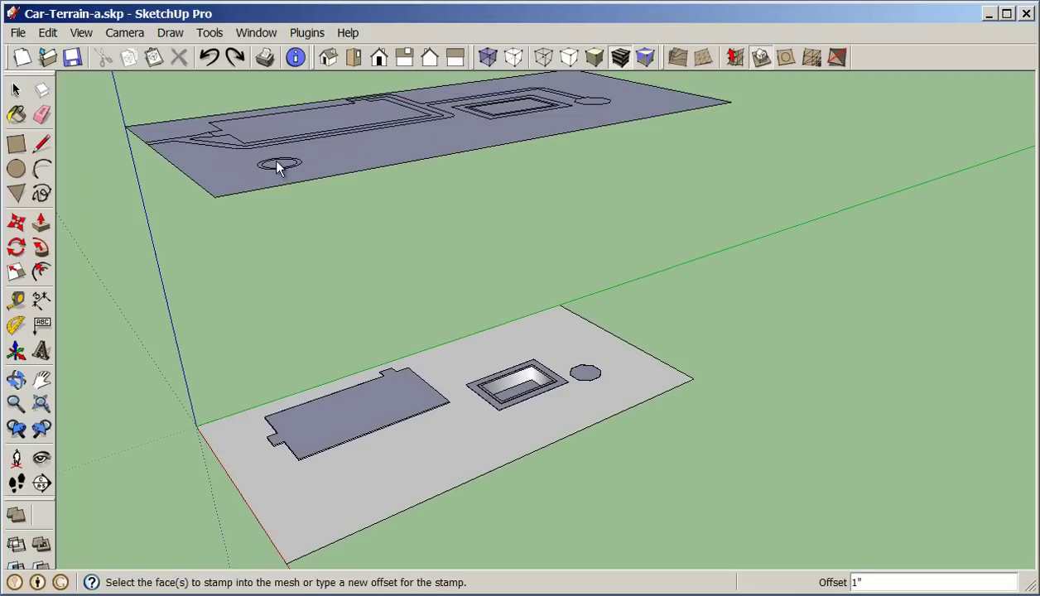
- Stamp the inner circle of the circular feature onto the terrain as a raised disc, clearly higher than the building pad
click(29, 88)
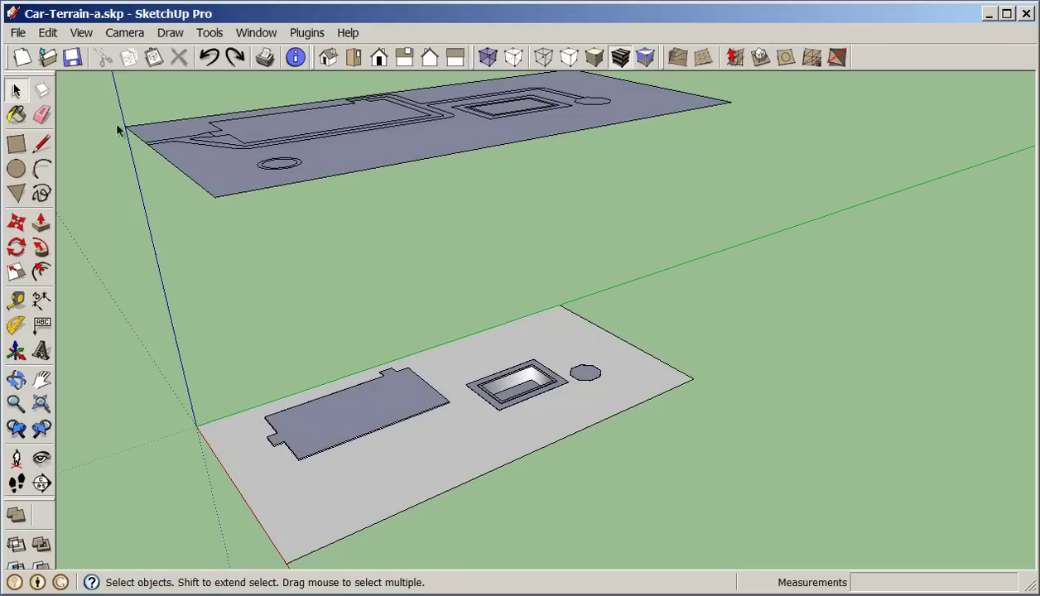
click(279, 169)
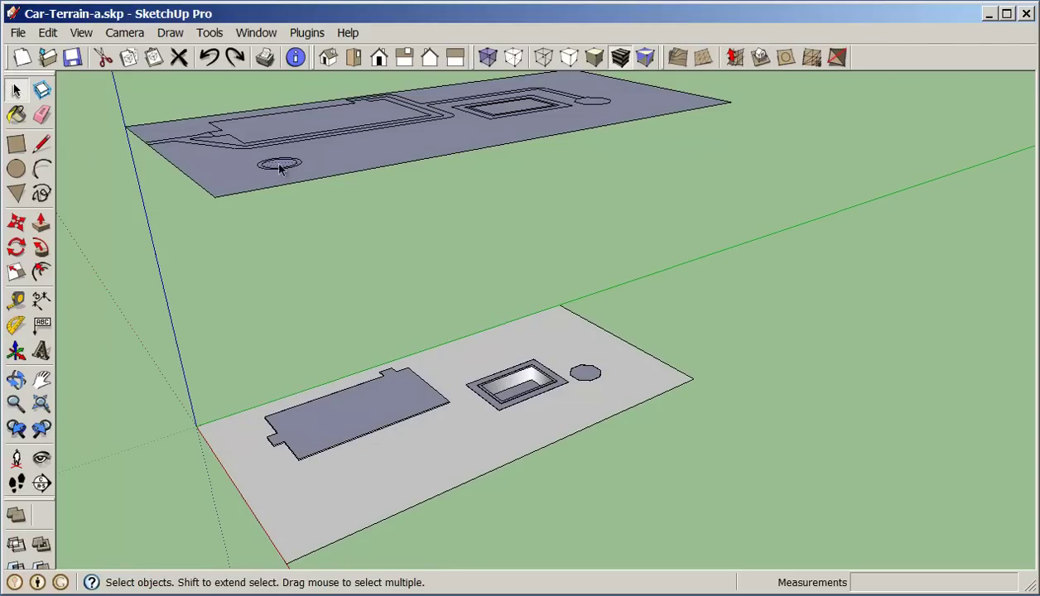
click(760, 56)
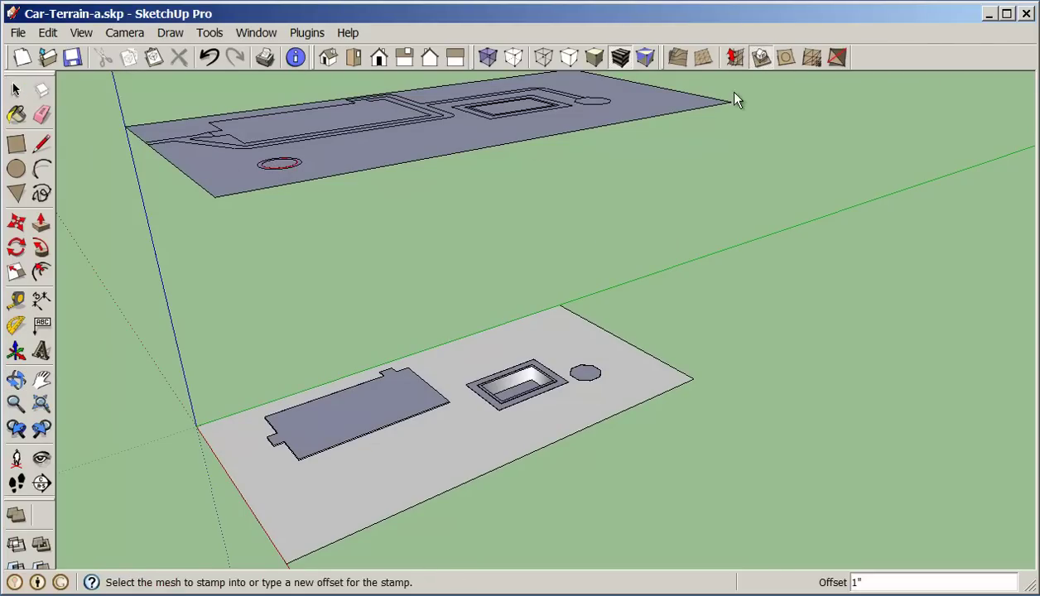
click(342, 492)
scroll(340, 492, up, 2)
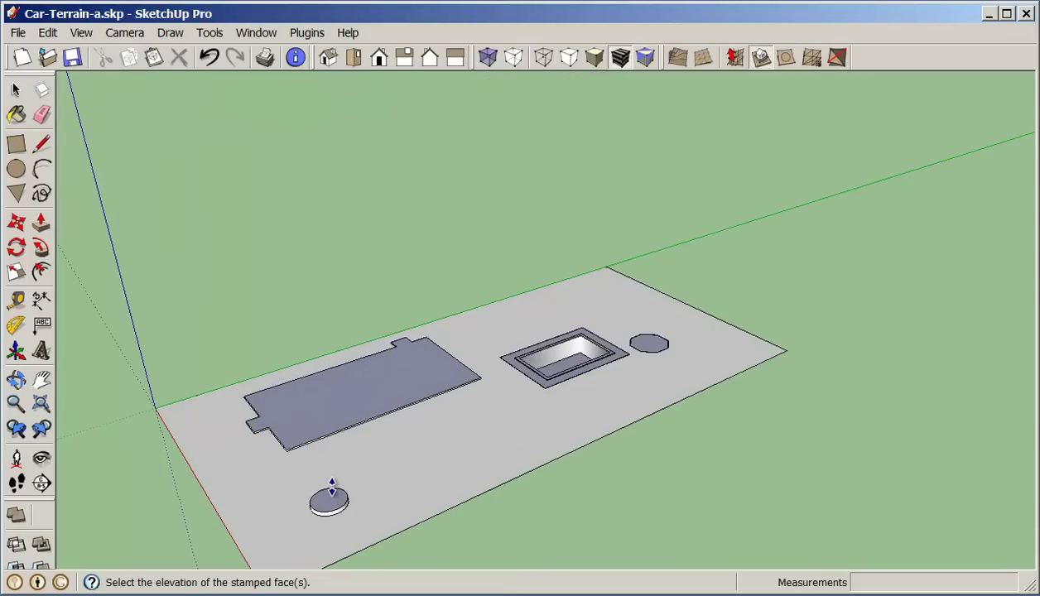
middle_drag(331, 488, 362, 302)
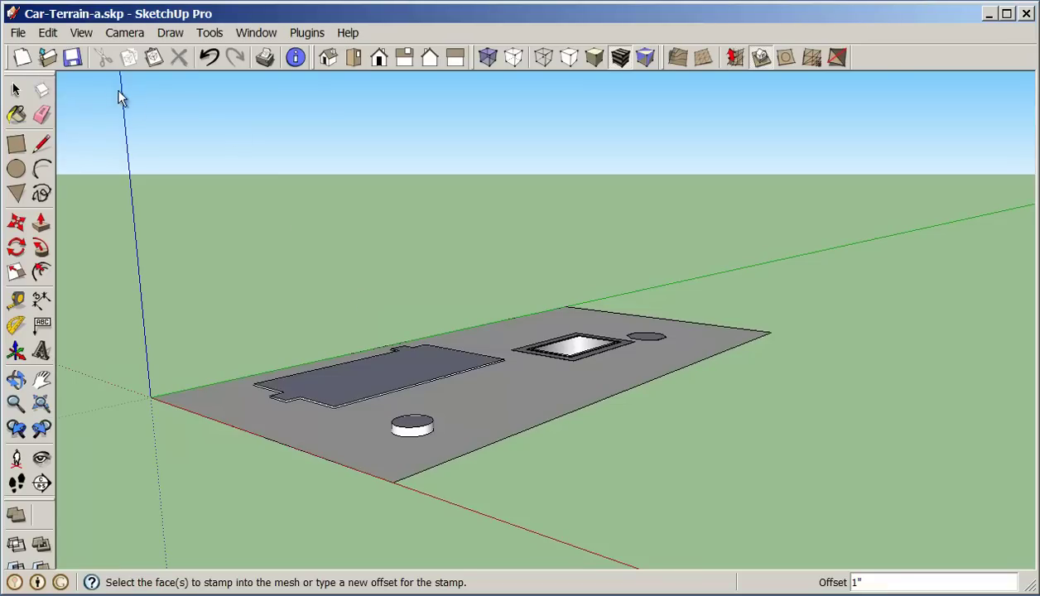
- Try to restamp the inner circle over the raised disc at a different elevation
middle_drag(120, 98, 205, 225)
scroll(211, 207, down, 1)
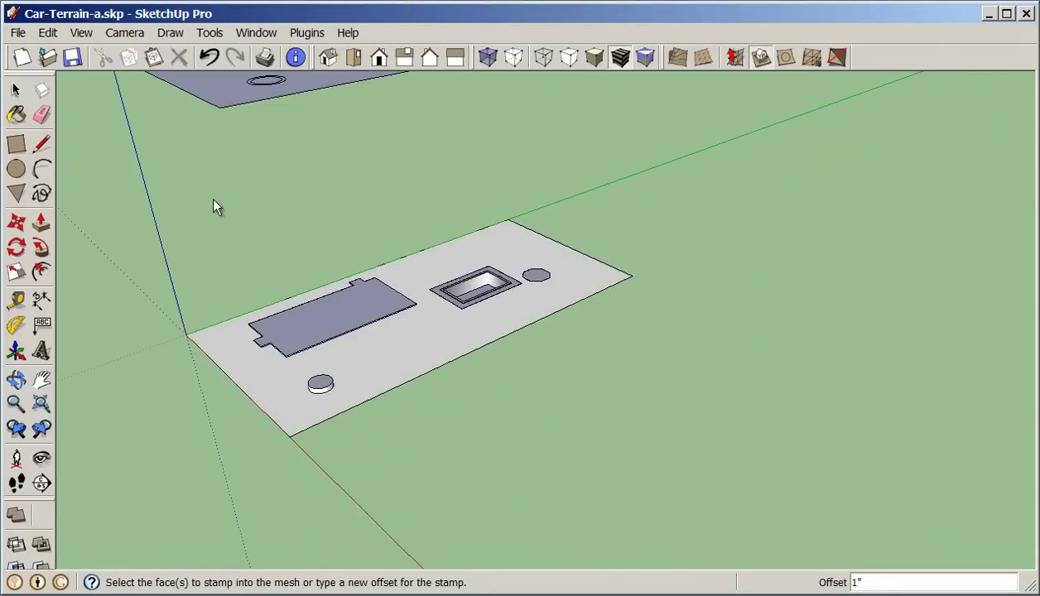
scroll(233, 157, down, 1)
click(15, 90)
scroll(277, 91, up, 2)
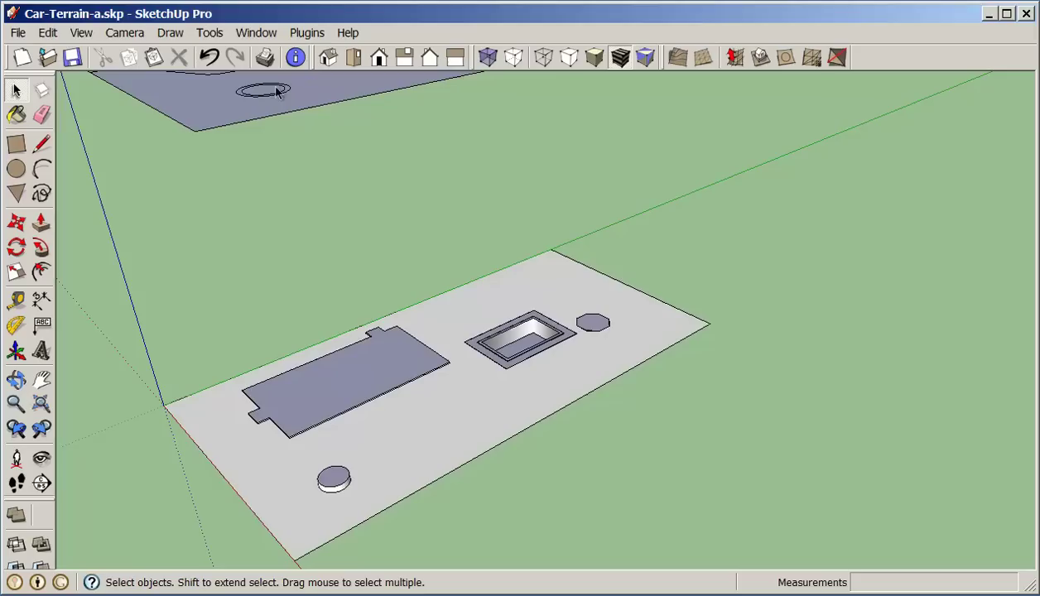
click(269, 93)
middle_drag(269, 96, 262, 150)
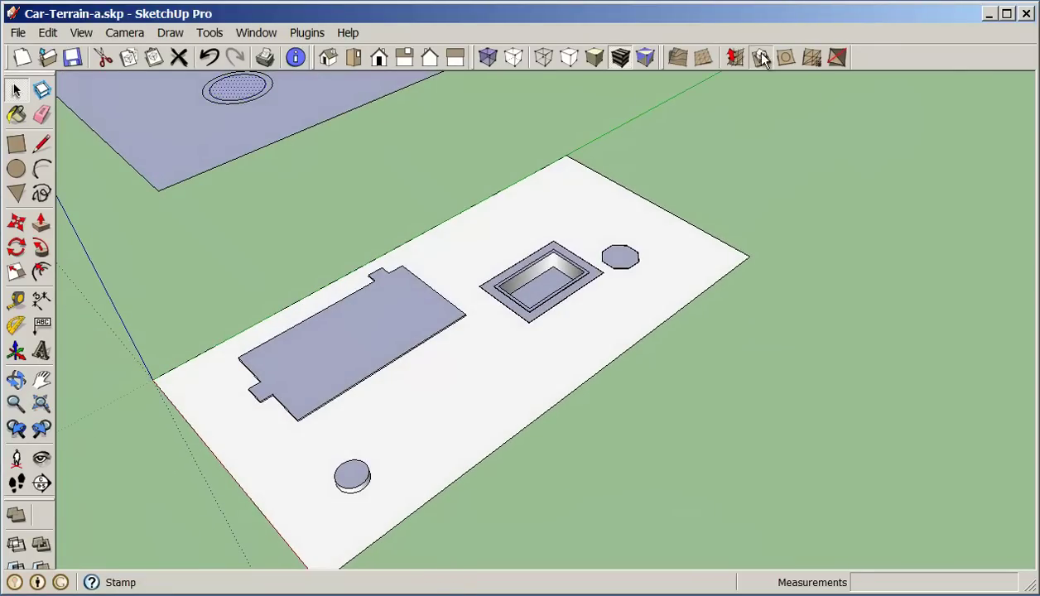
click(761, 57)
click(352, 470)
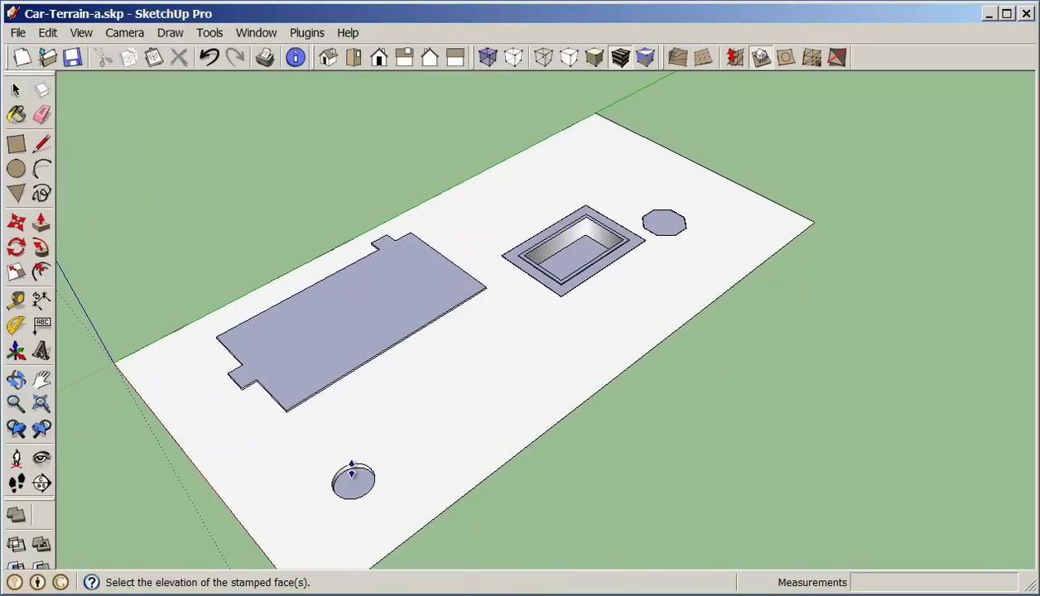
click(352, 471)
- Stamp the inner circle once more over the existing disc, keeping it raised above the terrain
scroll(365, 456, down, 5)
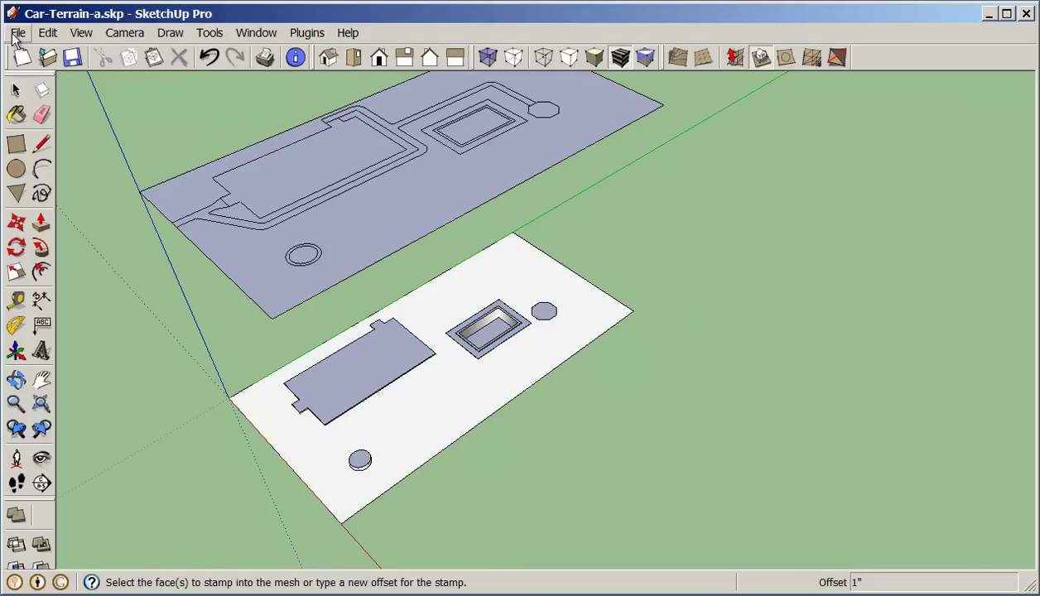
click(16, 89)
click(301, 259)
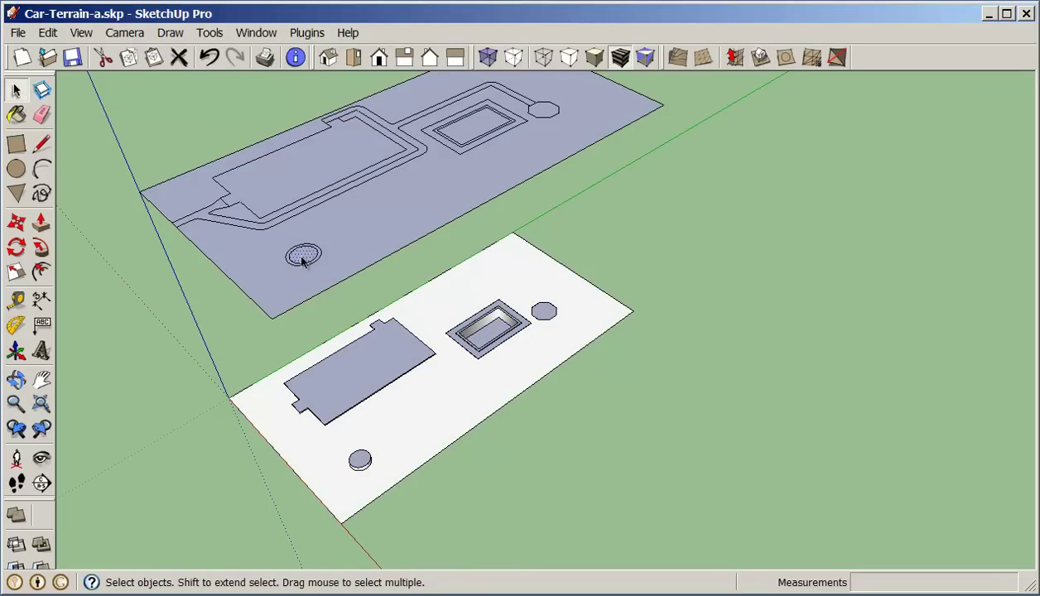
click(761, 57)
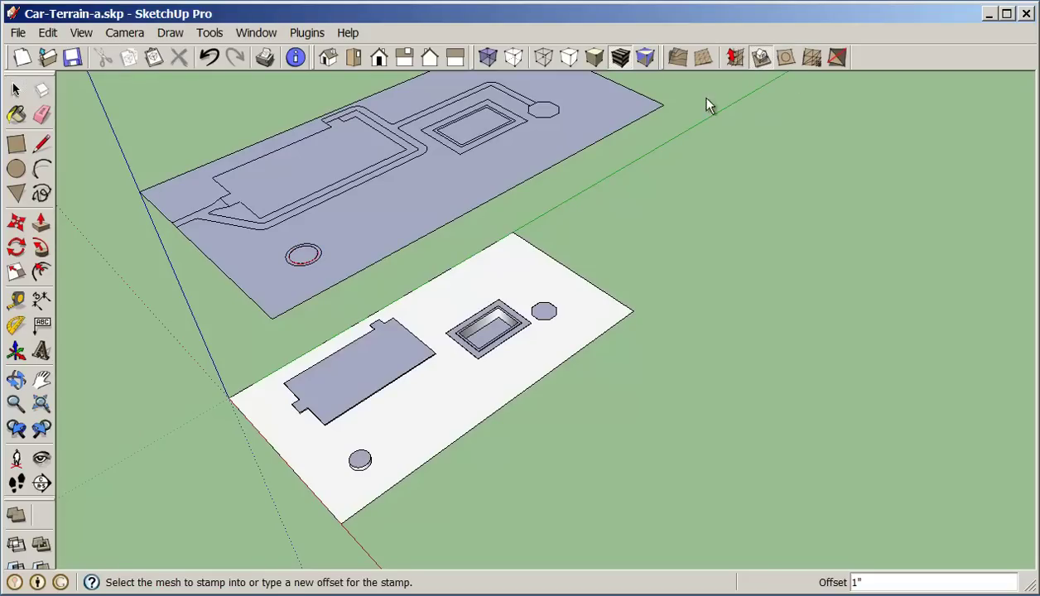
click(356, 452)
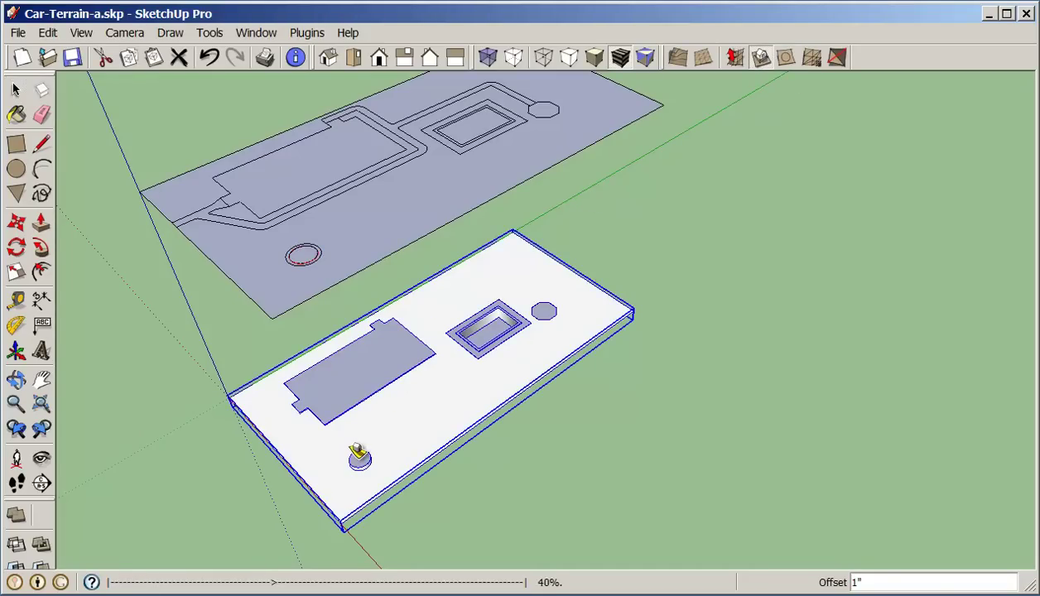
scroll(358, 452, up, 1)
scroll(359, 452, up, 3)
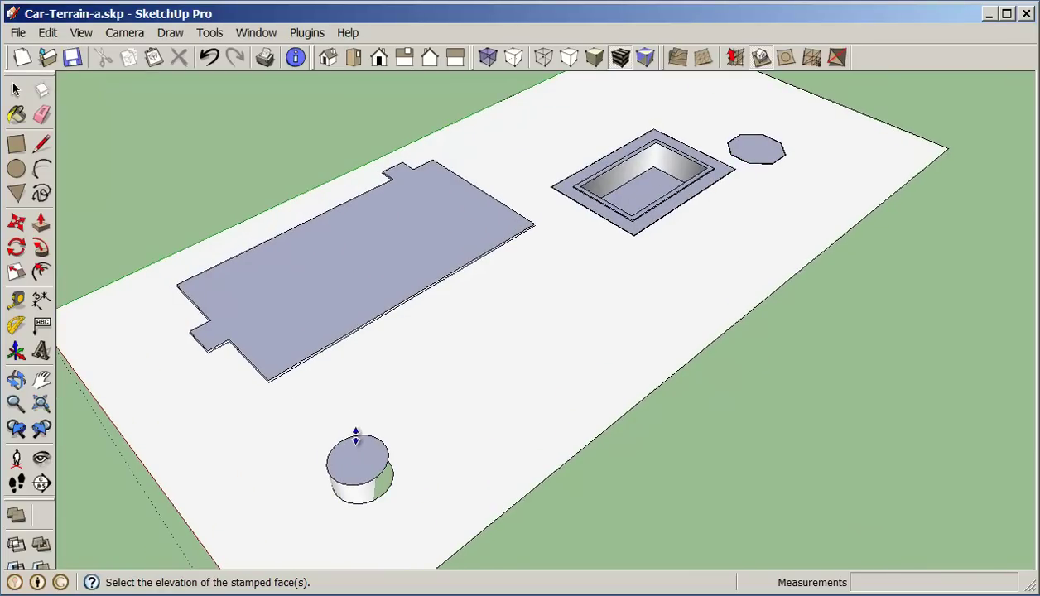
click(388, 448)
- Try to stamp only the outer edge of the circular feature onto the terrain
scroll(390, 451, down, 5)
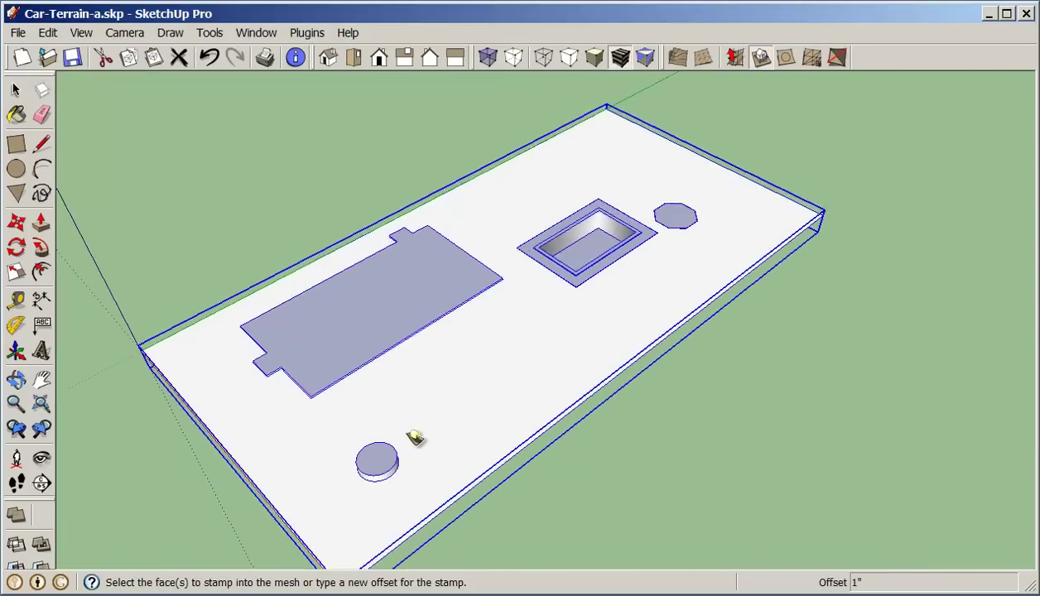
middle_drag(411, 419, 529, 286)
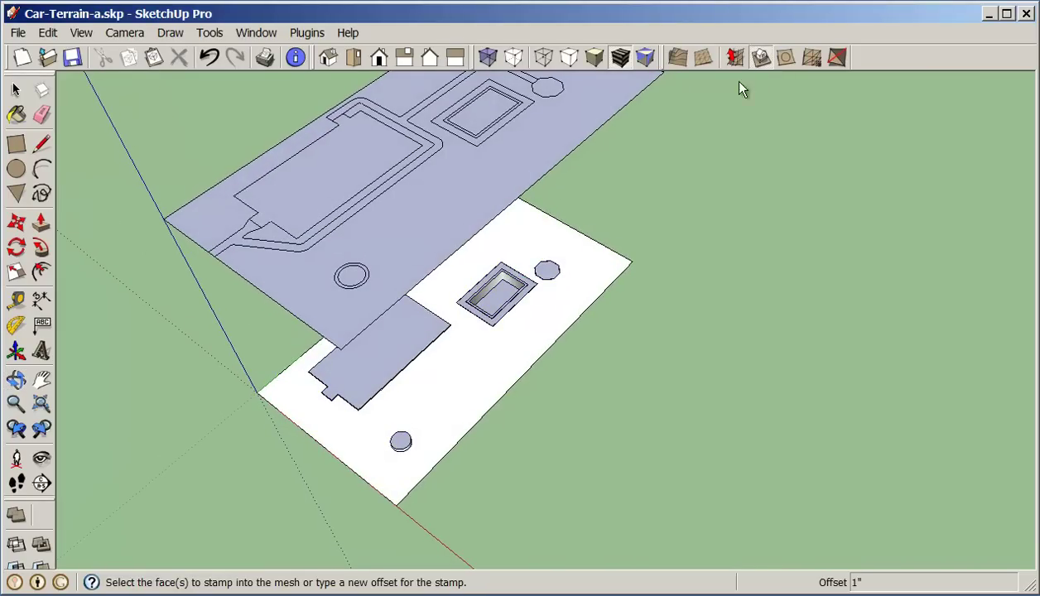
click(16, 89)
scroll(367, 281, up, 1)
click(367, 281)
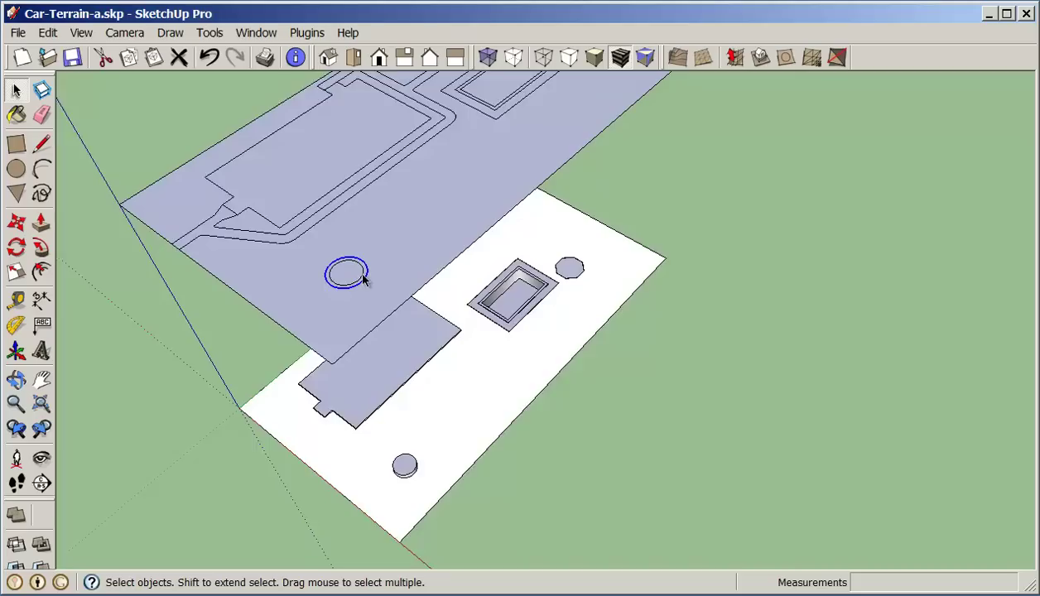
scroll(365, 280, up, 1)
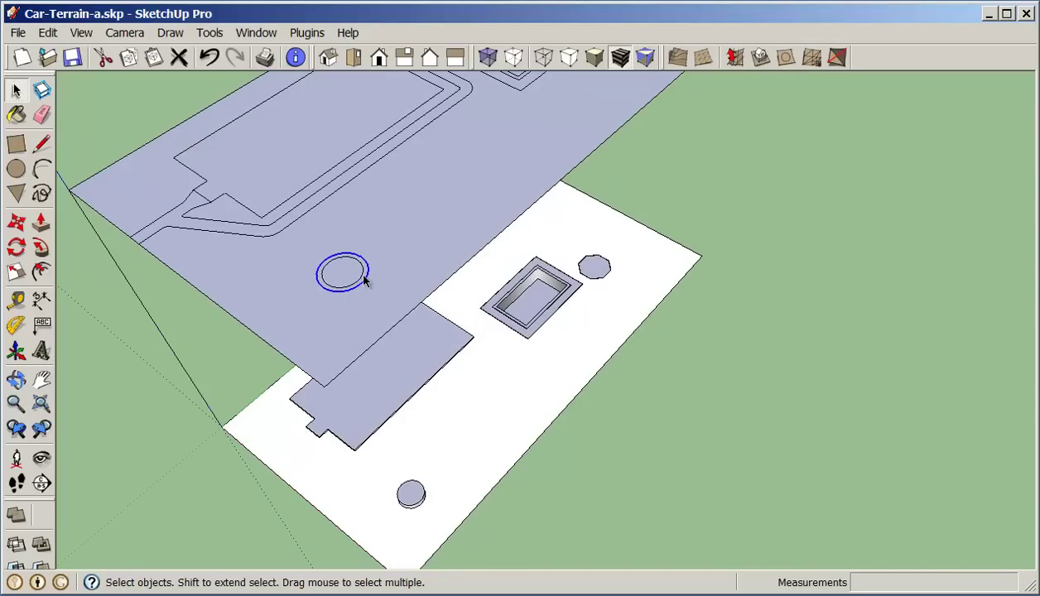
click(759, 57)
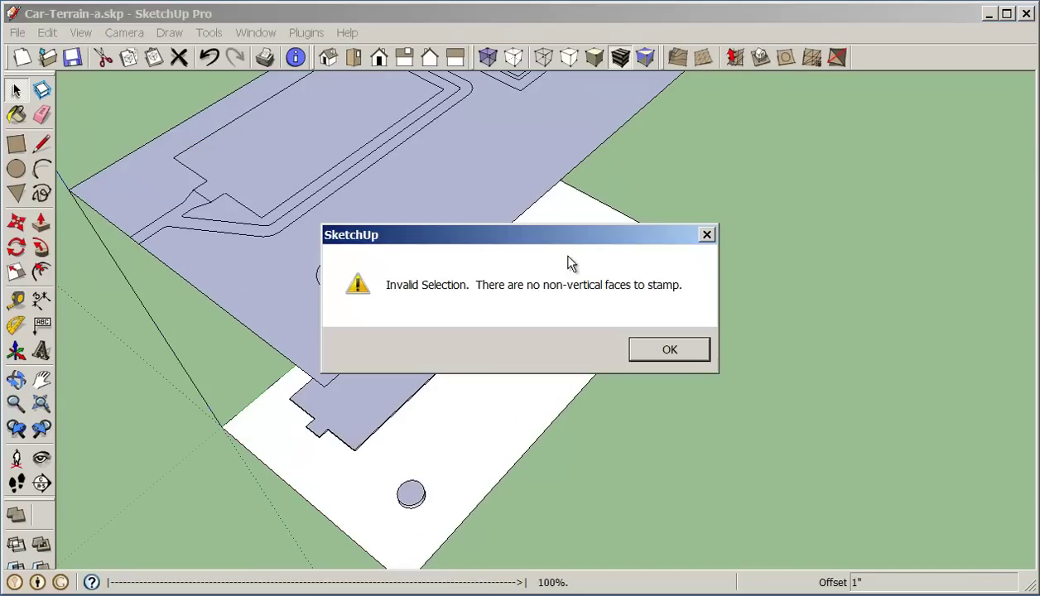
click(669, 350)
- Try to stamp the circular feature's ring face with its edges over the raised disc on the terrain
middle_drag(654, 354, 383, 285)
click(310, 235)
key(space)
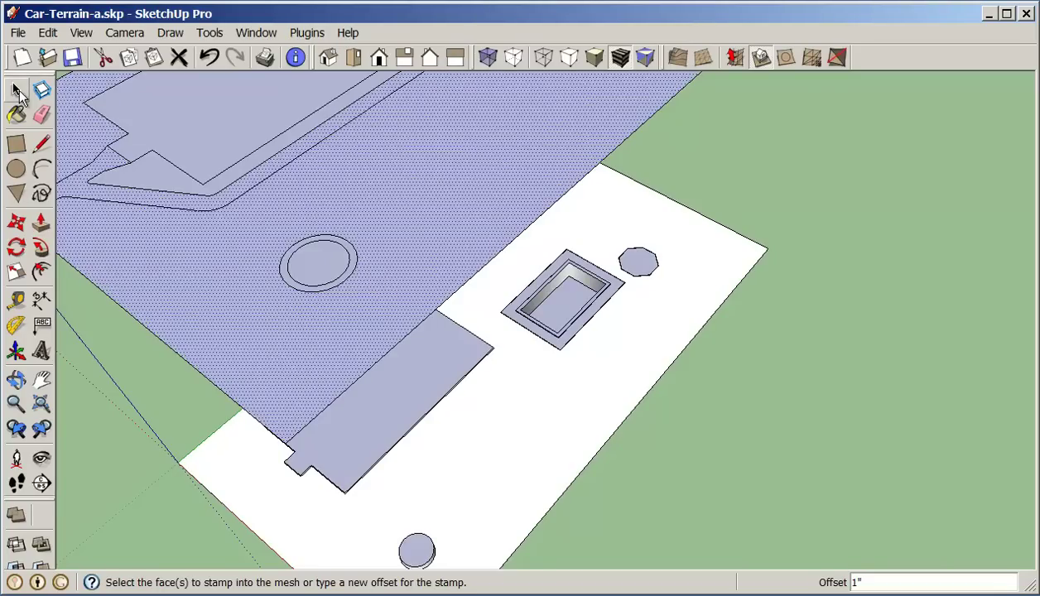
click(351, 265)
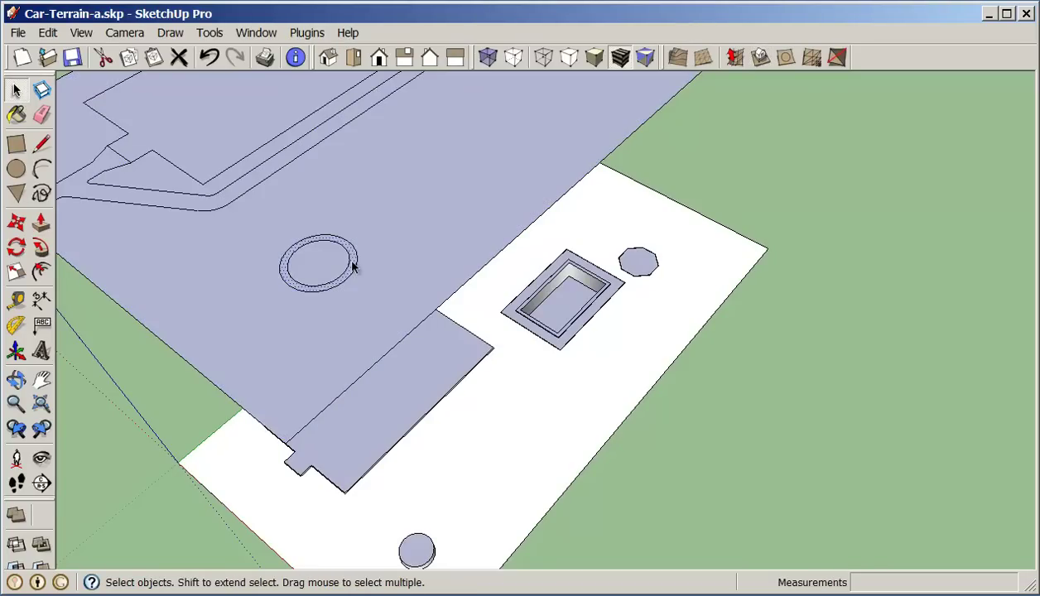
double_click(352, 265)
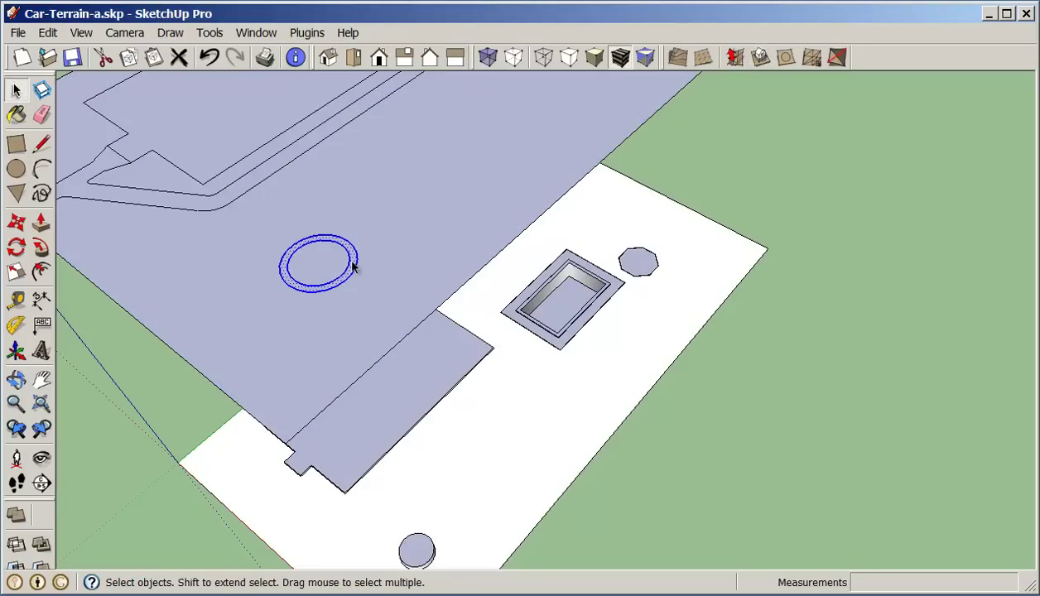
click(761, 57)
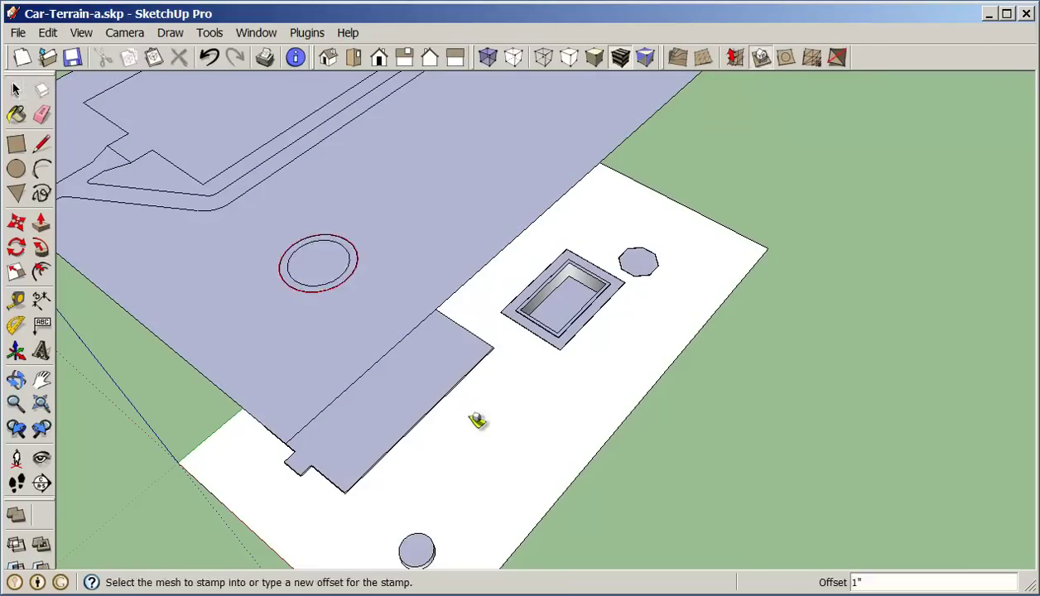
click(430, 520)
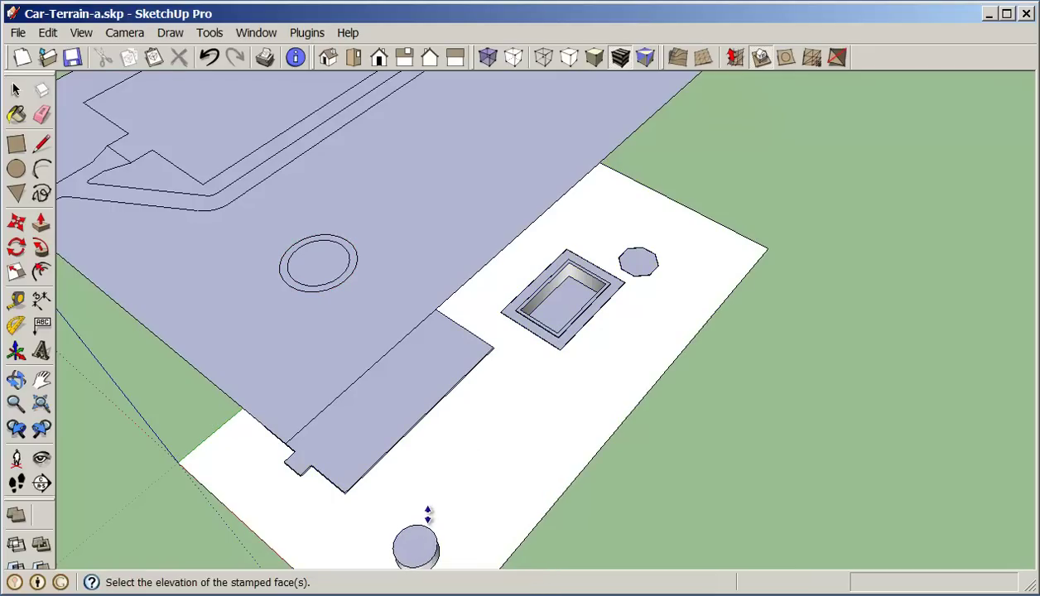
middle_drag(430, 515, 362, 469)
scroll(362, 470, down, 2)
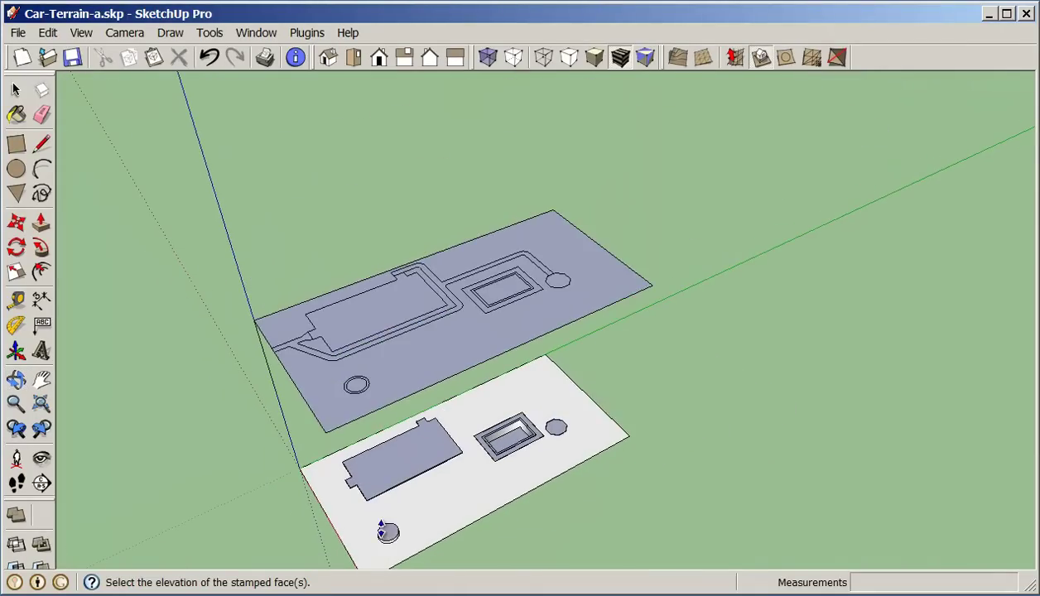
scroll(382, 526, up, 5)
click(379, 515)
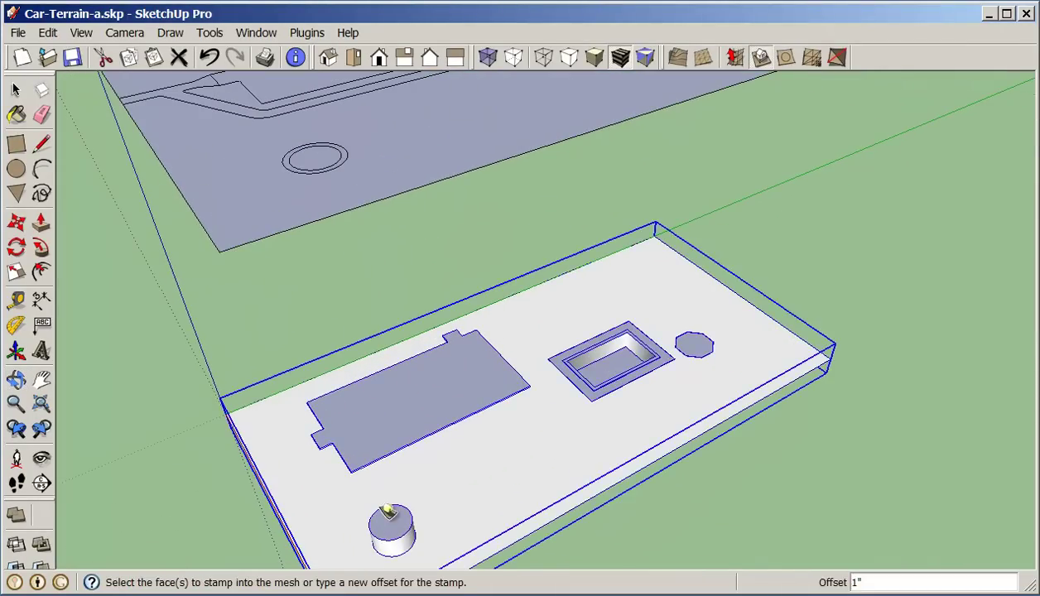
middle_drag(461, 448, 347, 279)
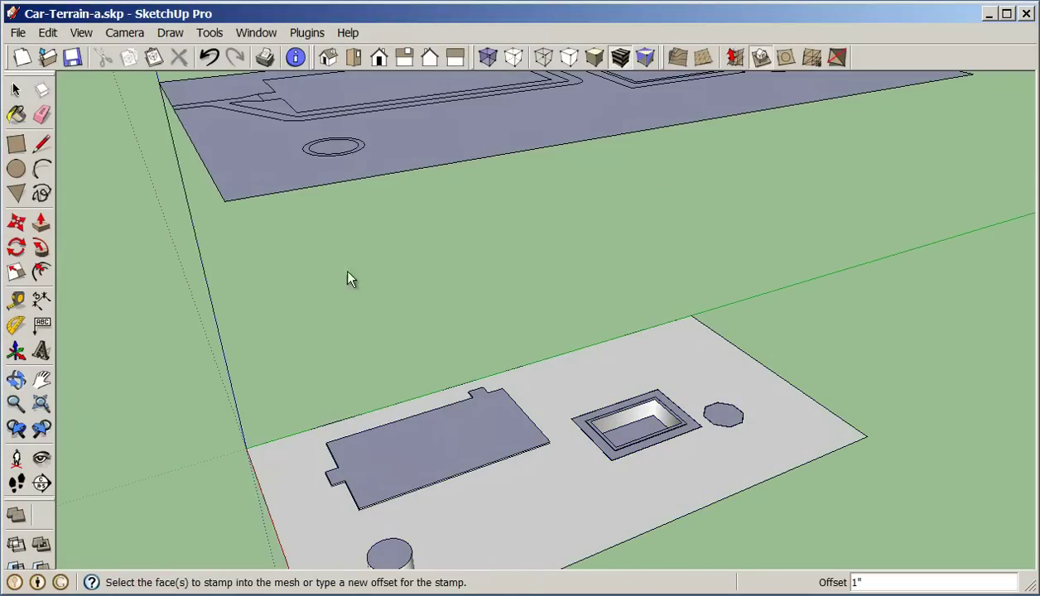
- Undo the ring stamp and select the terrain to examine the raised disc
click(209, 56)
middle_drag(295, 162, 471, 289)
scroll(474, 283, down, 3)
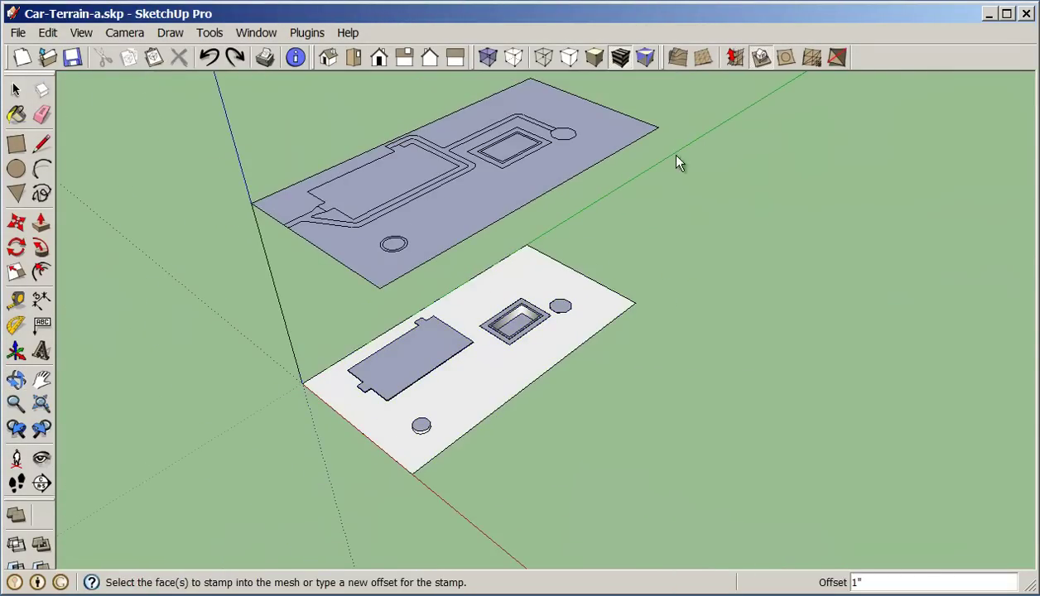
click(15, 89)
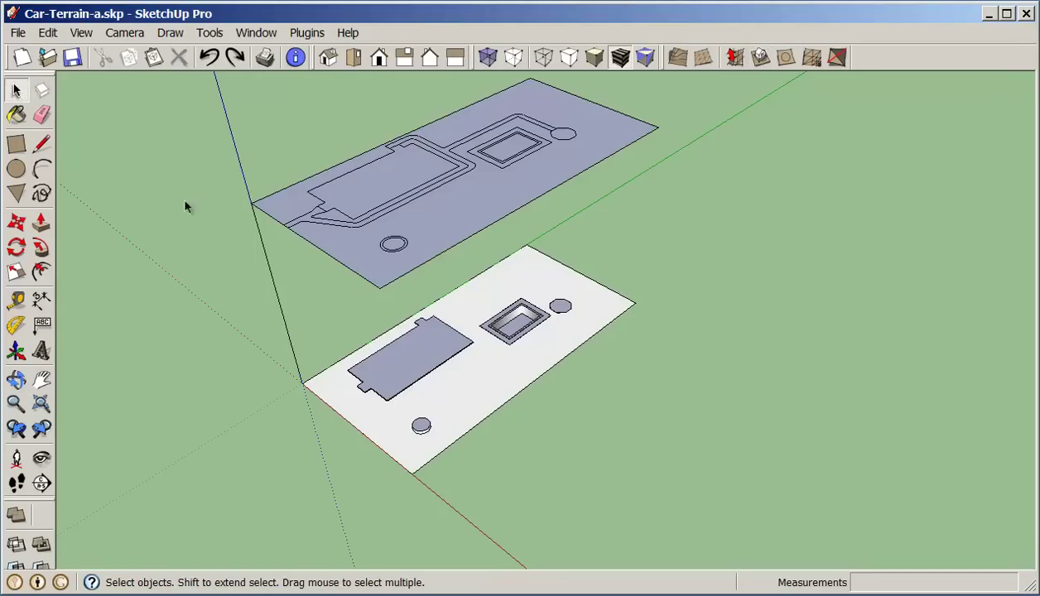
click(421, 427)
scroll(421, 427, up, 3)
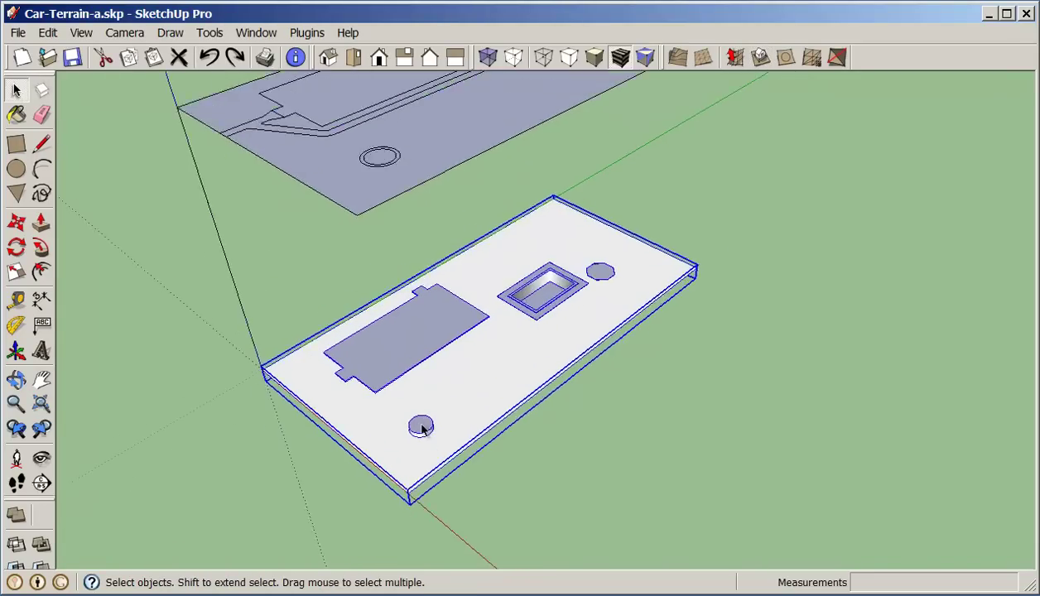
scroll(465, 405, down, 2)
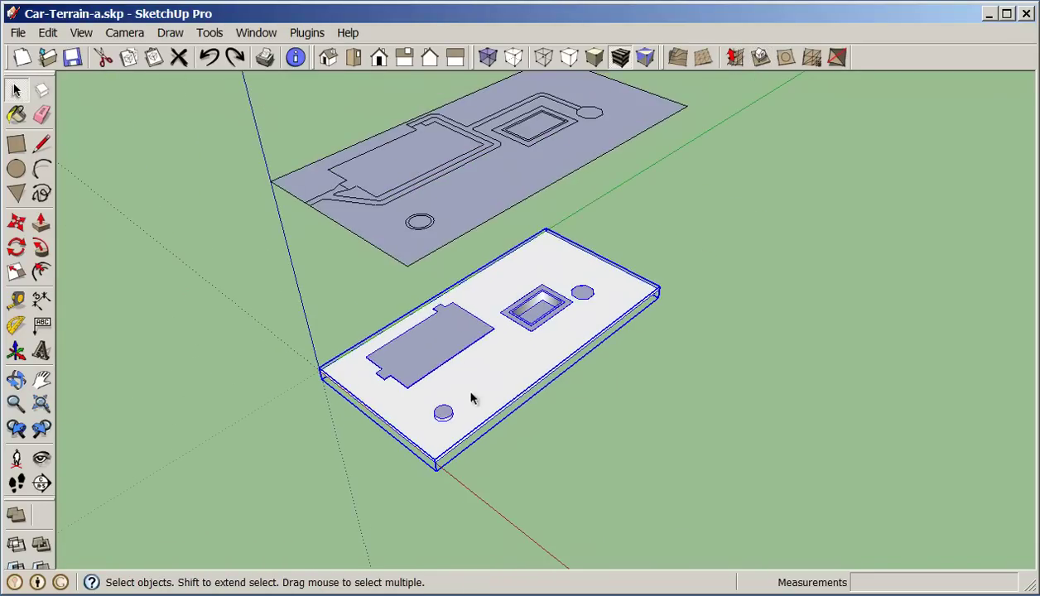
- Try to restamp only the inner circle face over the terrain's raised disc at a new elevation
click(422, 226)
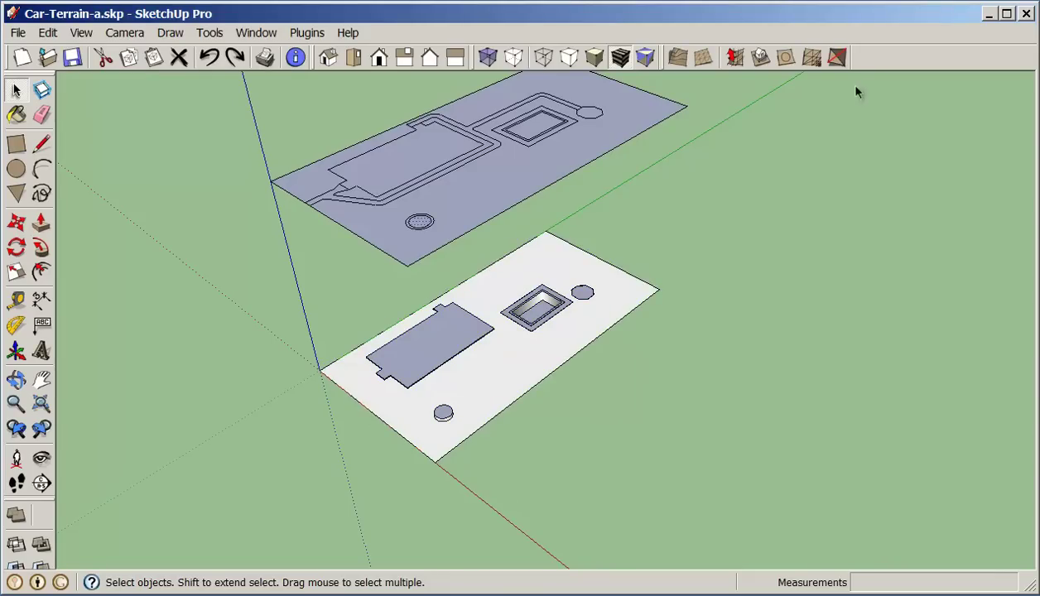
click(762, 58)
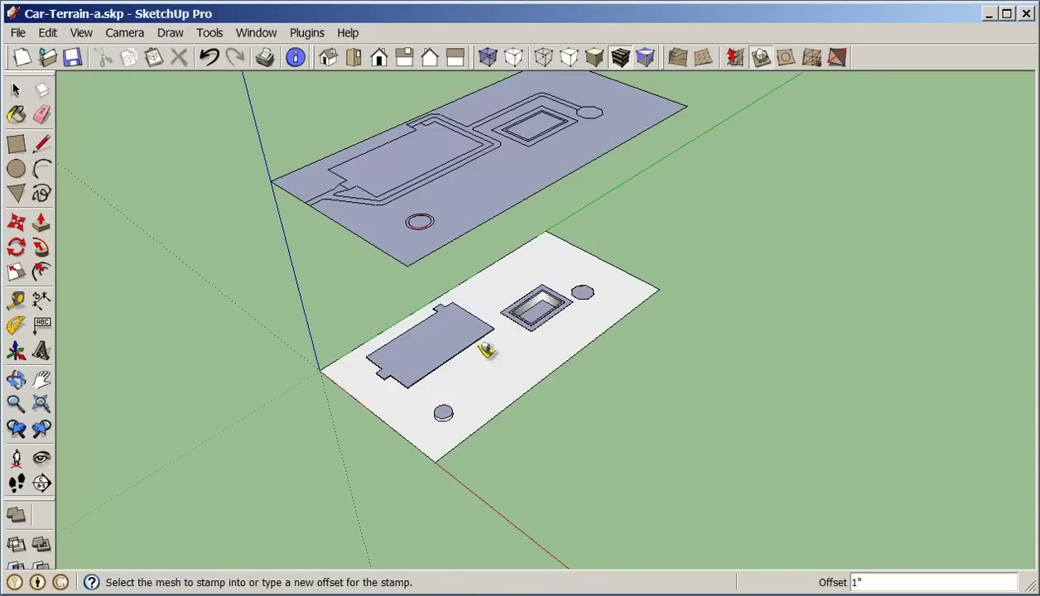
click(446, 408)
scroll(445, 405, up, 5)
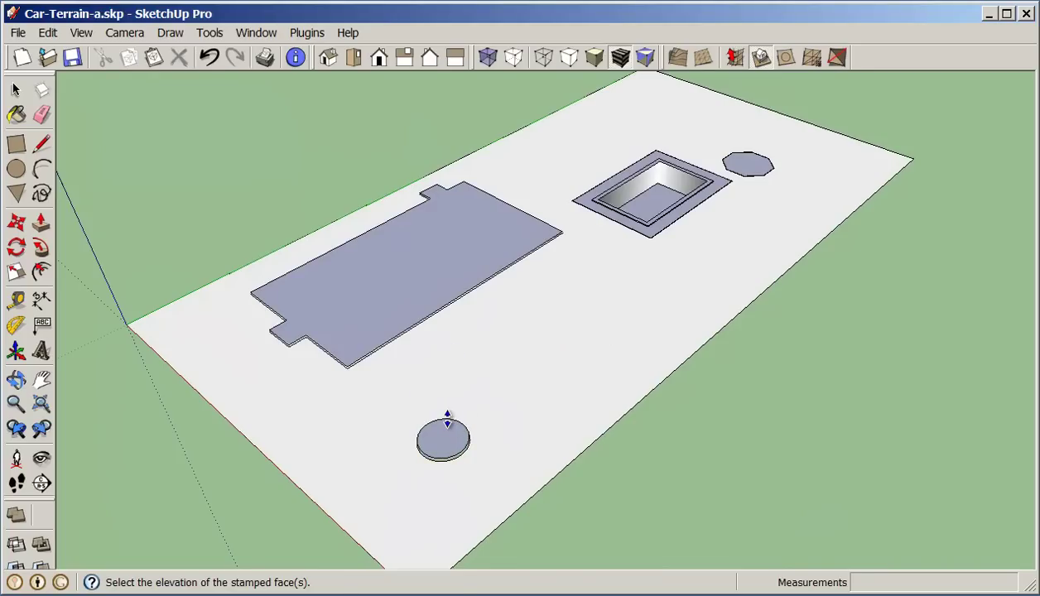
click(448, 420)
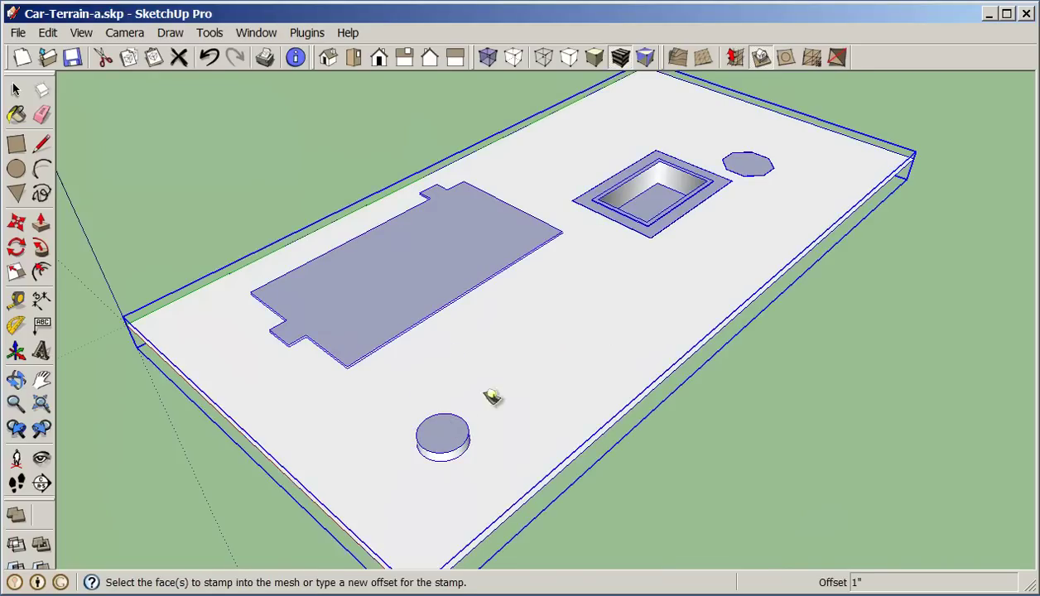
- Undo the circular feature's stamps until its disc is removed from the terrain
click(209, 59)
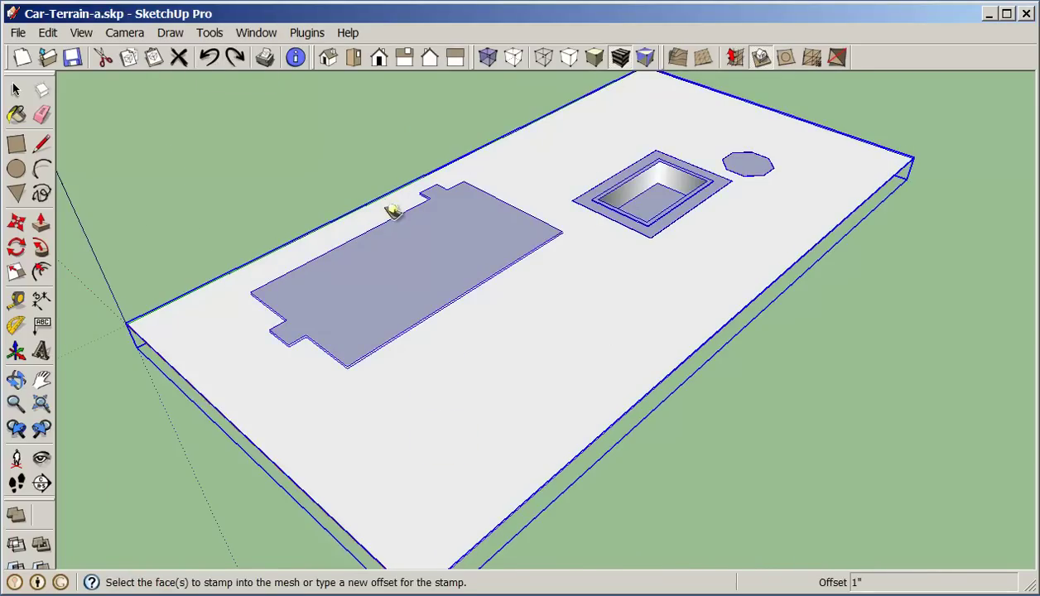
scroll(395, 210, down, 6)
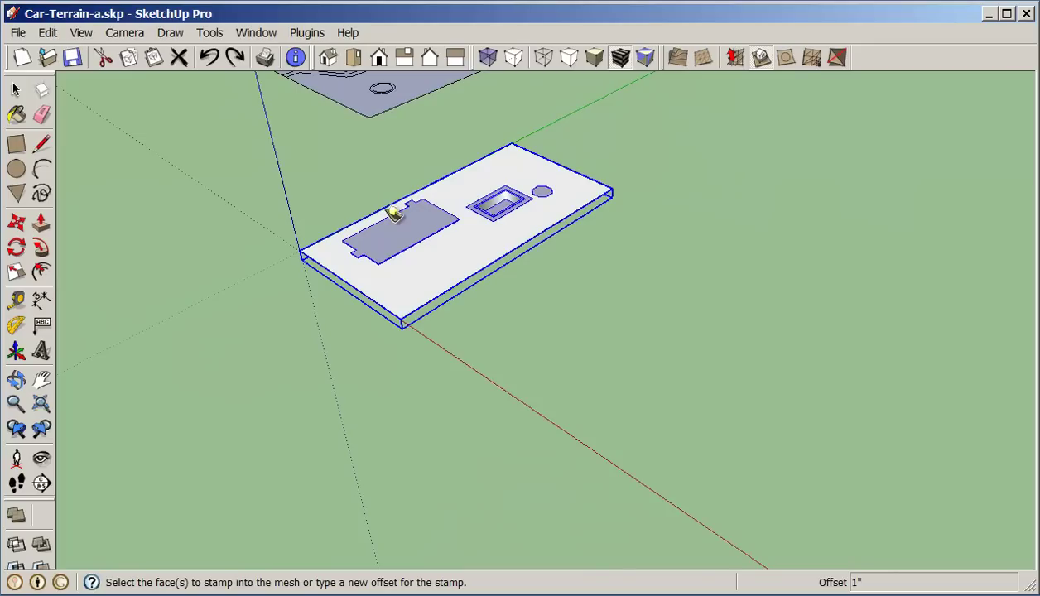
middle_drag(395, 212, 365, 255)
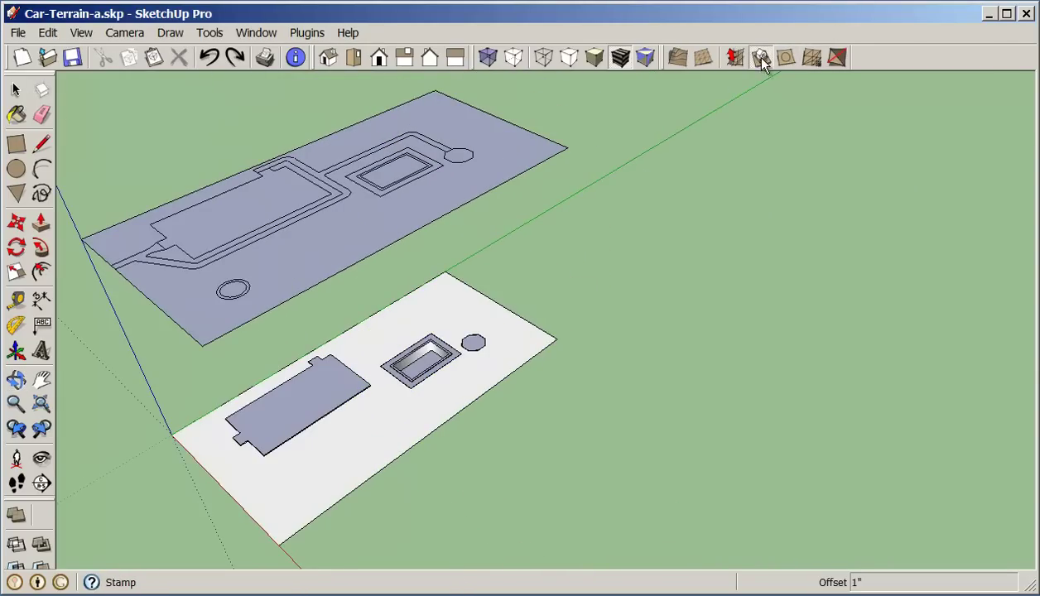
- Stamp the circular feature's ring face with its edges onto the terrain, raised slightly above the ground
click(15, 90)
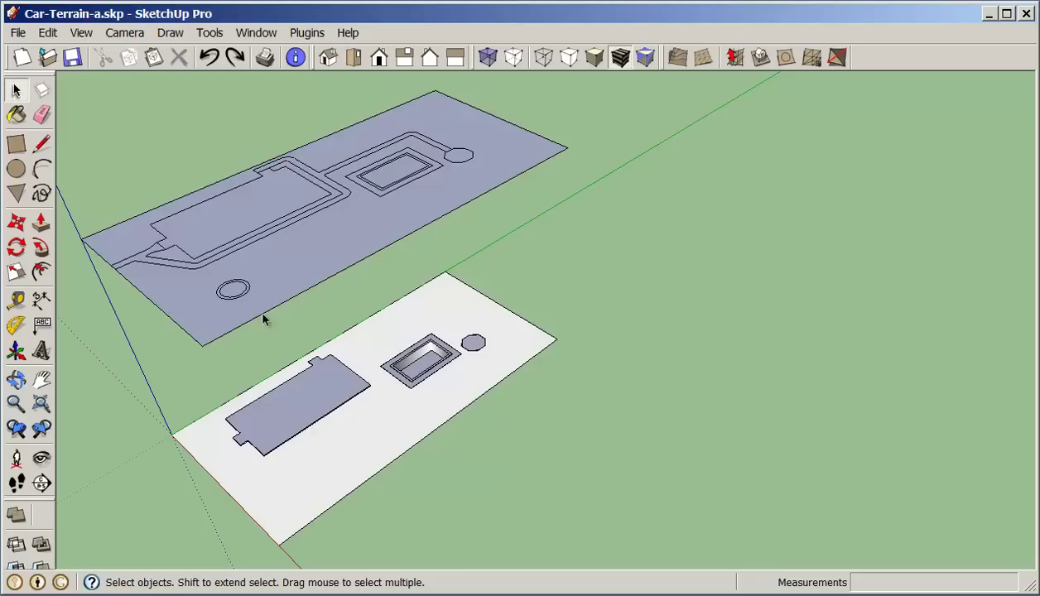
scroll(241, 302, up, 2)
scroll(247, 288, up, 2)
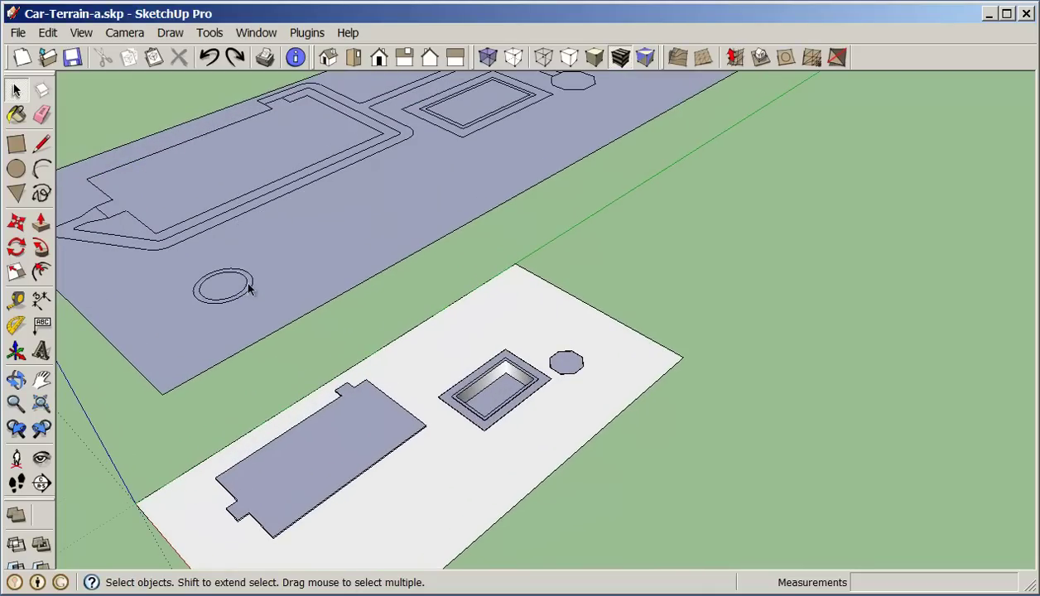
double_click(250, 284)
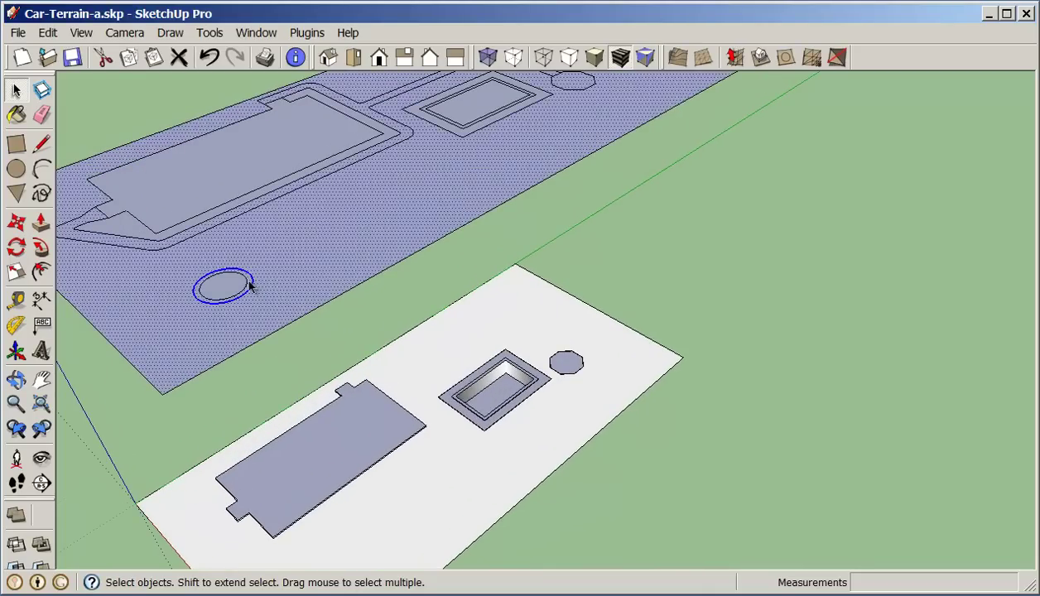
click(251, 284)
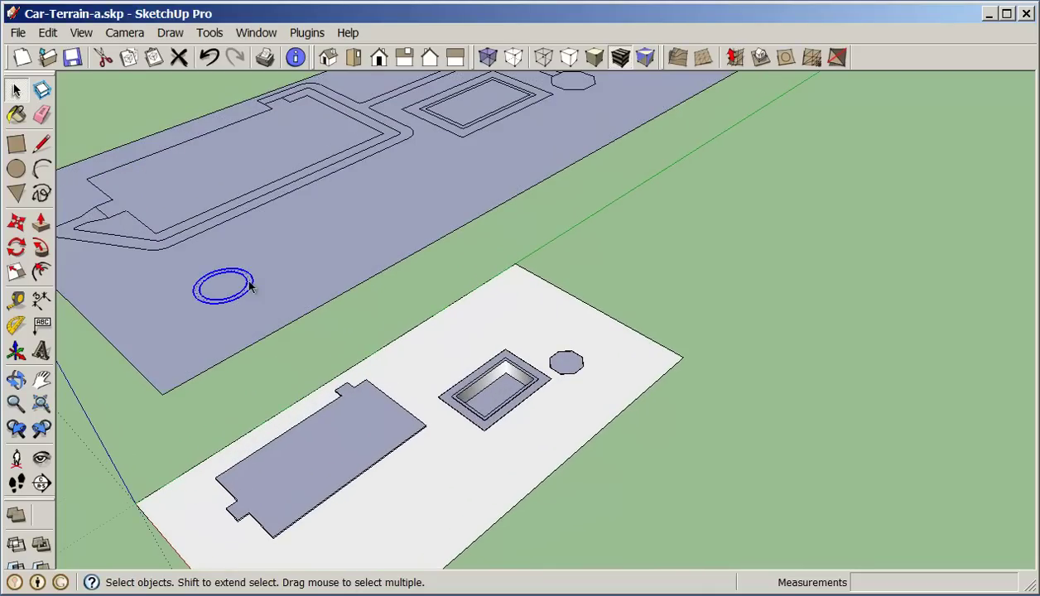
click(761, 56)
click(369, 498)
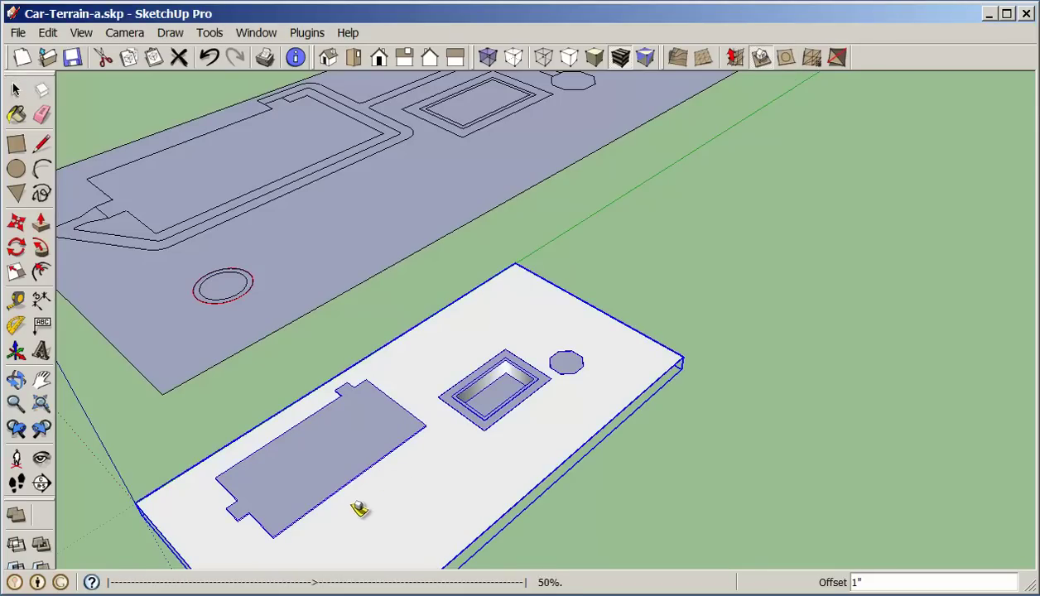
middle_drag(359, 514, 336, 391)
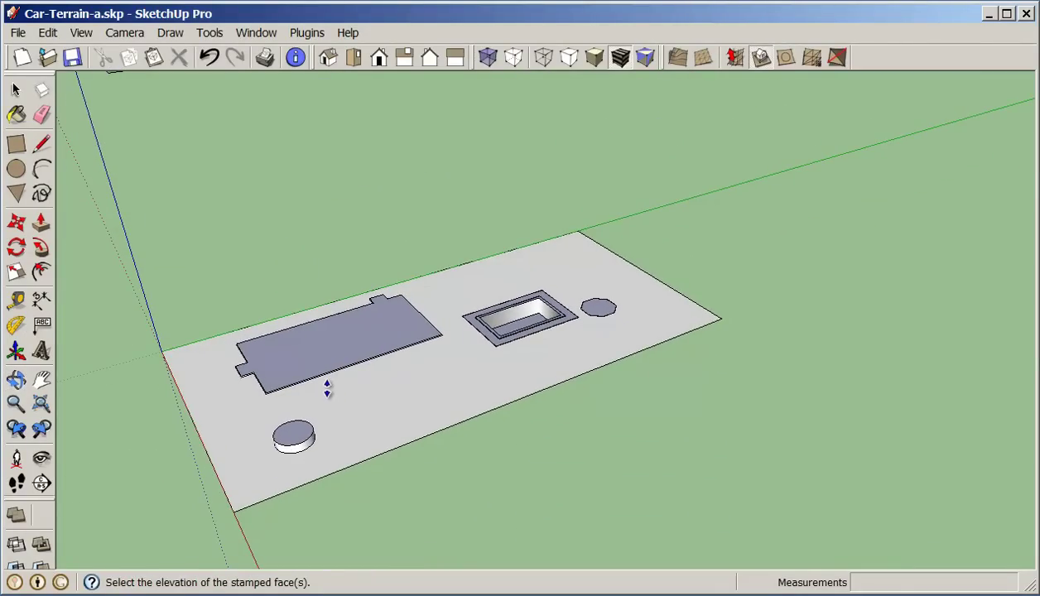
middle_drag(327, 387, 349, 442)
click(348, 441)
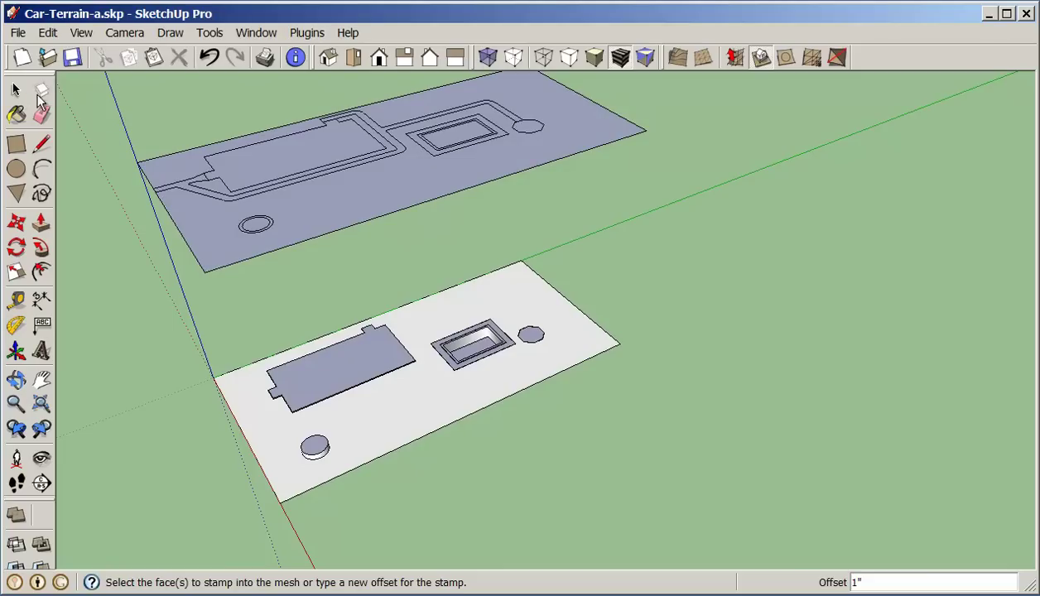
- Stamp the inner circle face into the raised disc at a lower elevation, forming a recess inside the rim
click(15, 89)
click(256, 230)
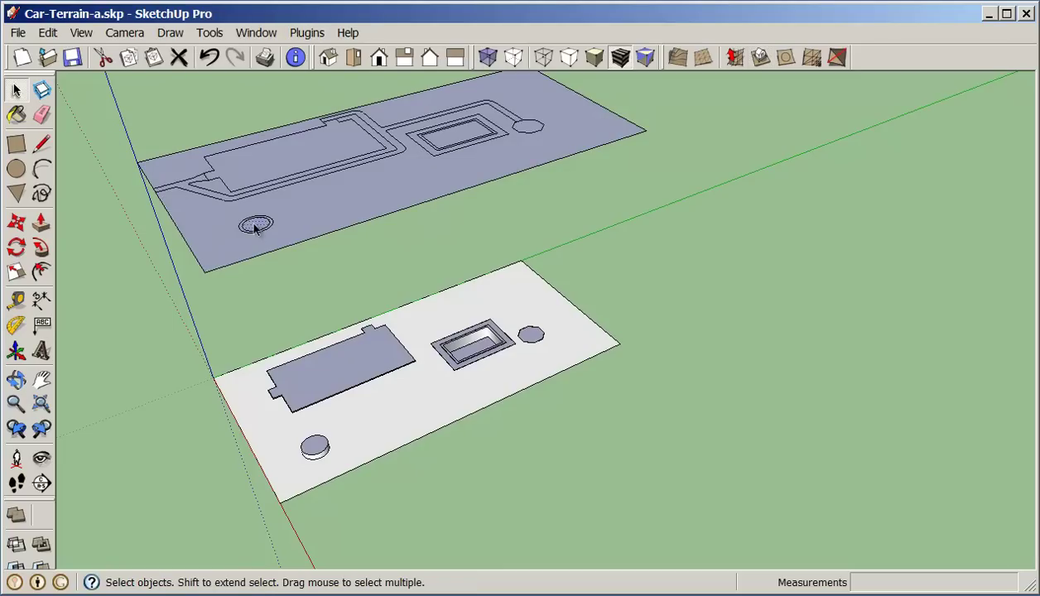
click(762, 58)
click(309, 432)
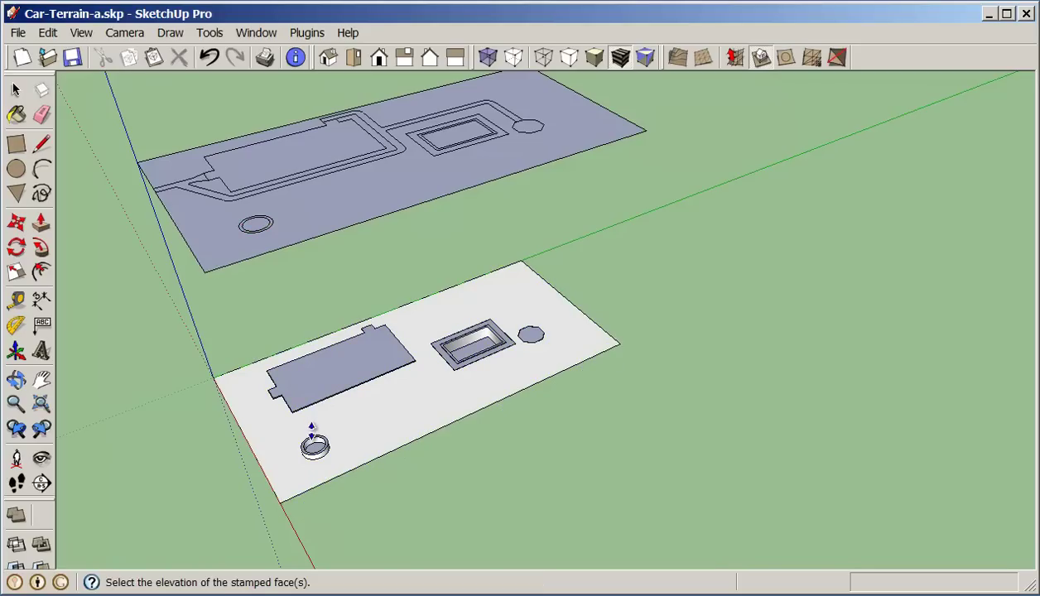
click(313, 439)
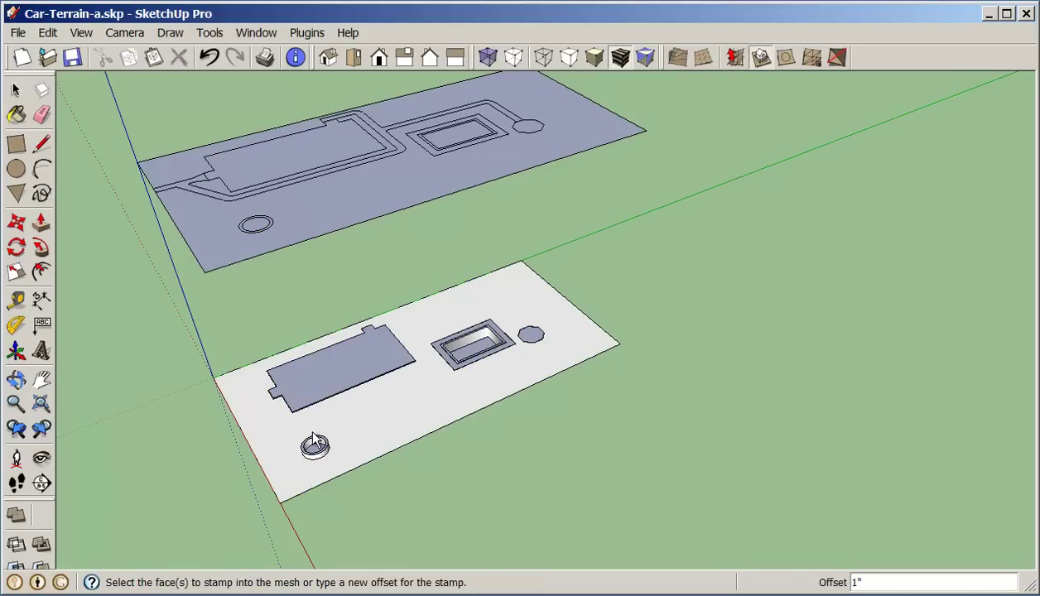
- Select the entire raised site plan, leaving out its main ground face and the circular feature
click(16, 90)
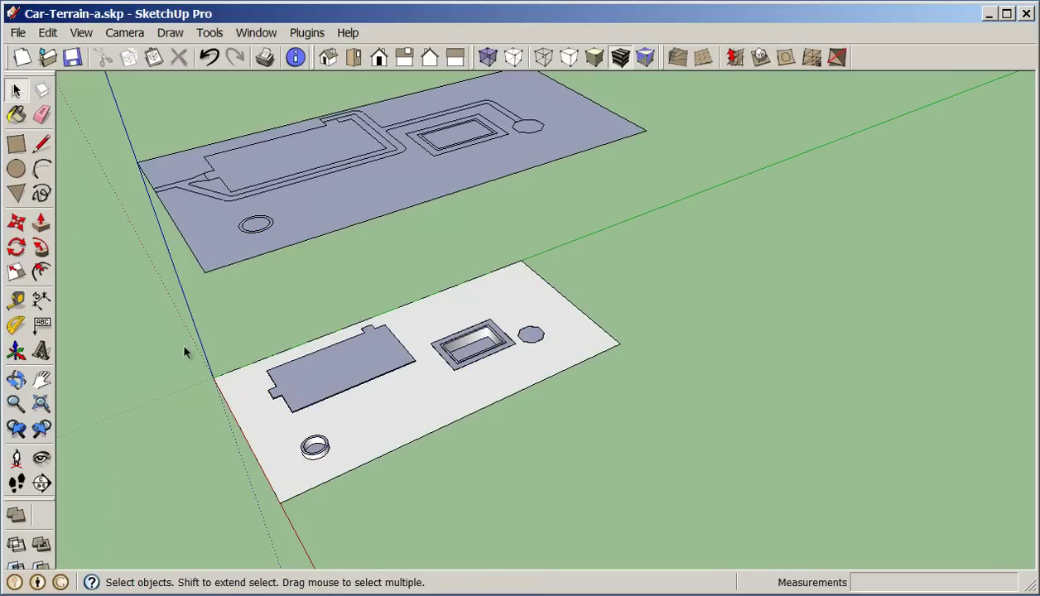
middle_drag(184, 352, 448, 361)
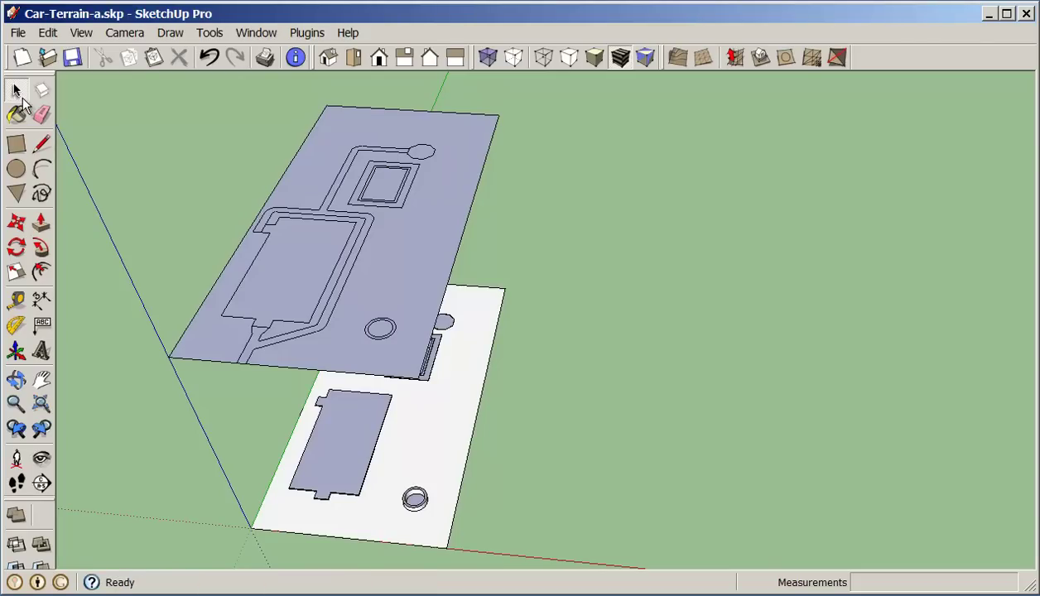
double_click(336, 300)
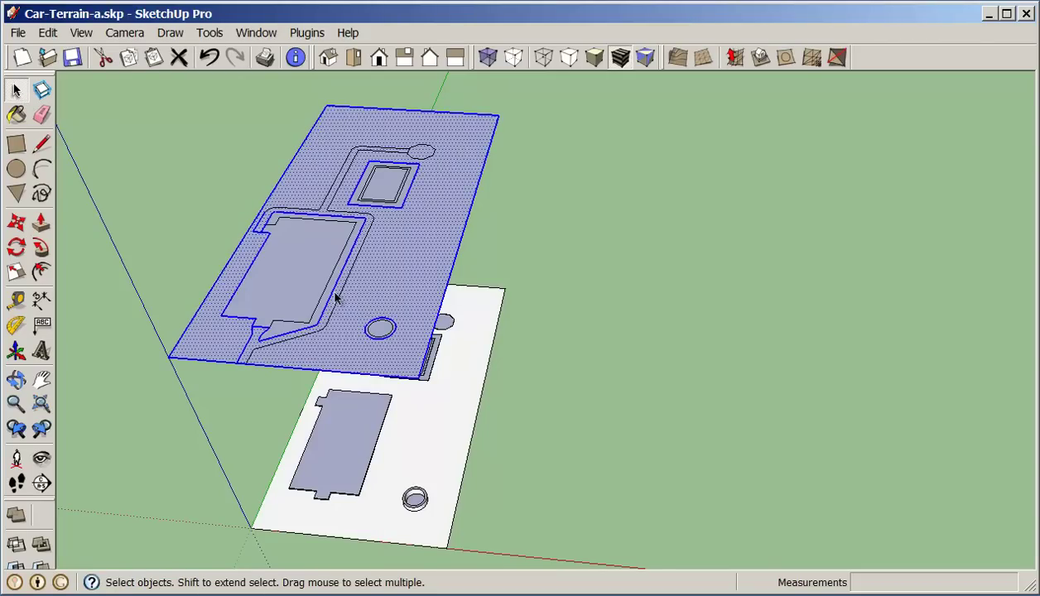
triple_click(336, 300)
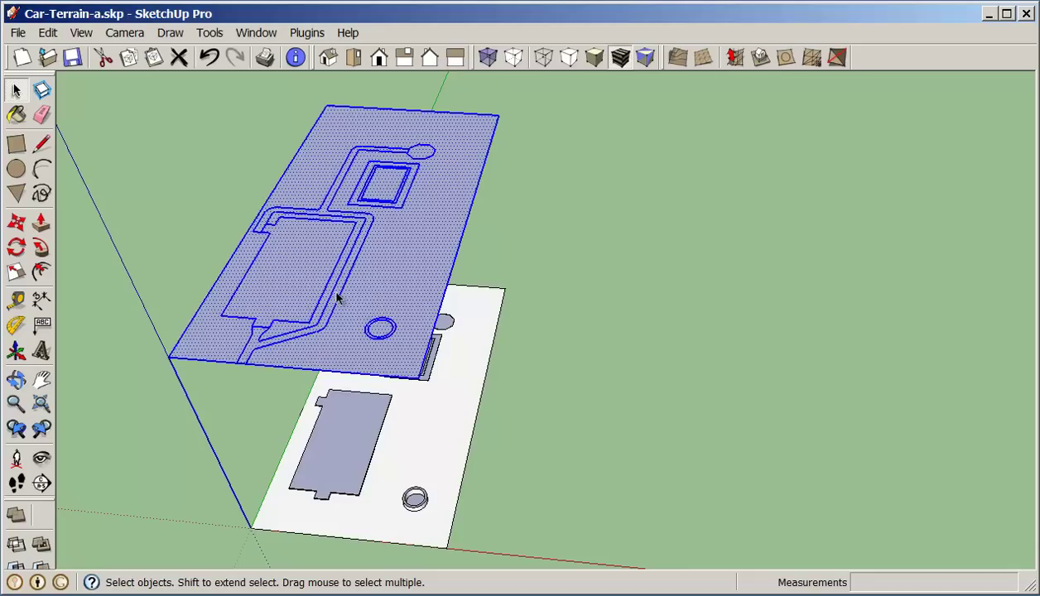
shift+click(392, 298)
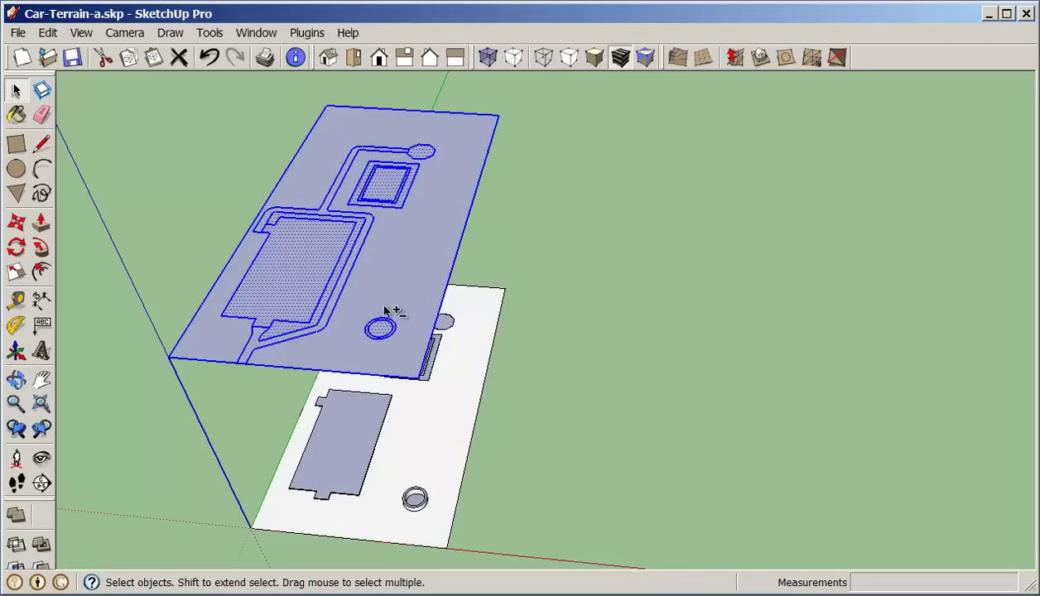
shift+drag(348, 301, 401, 351)
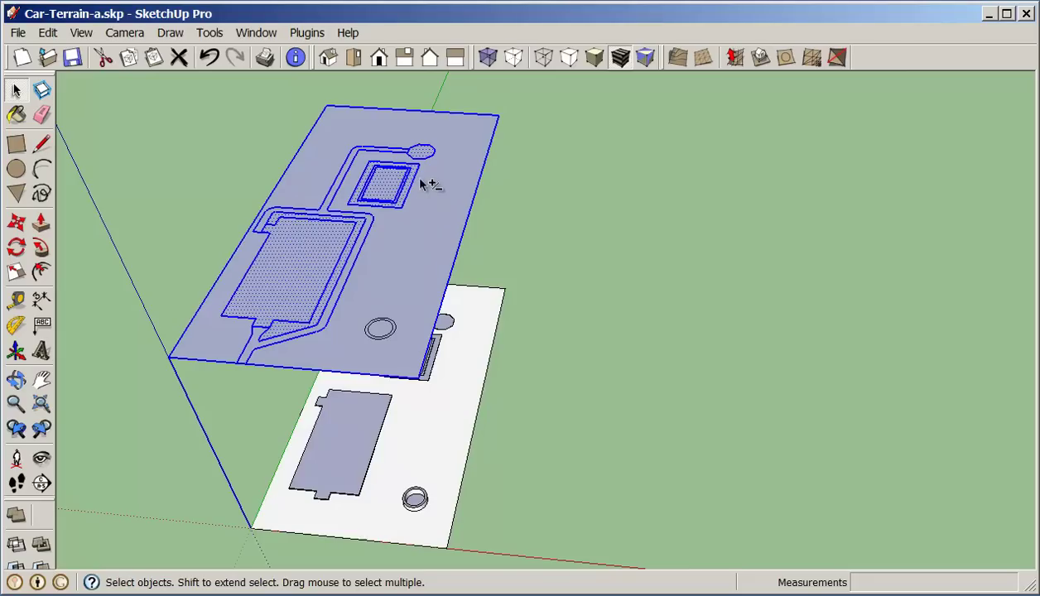
- Remove the pool with its borders, the octagon and the building from the selection, keeping the path edges selected
shift+click(401, 217)
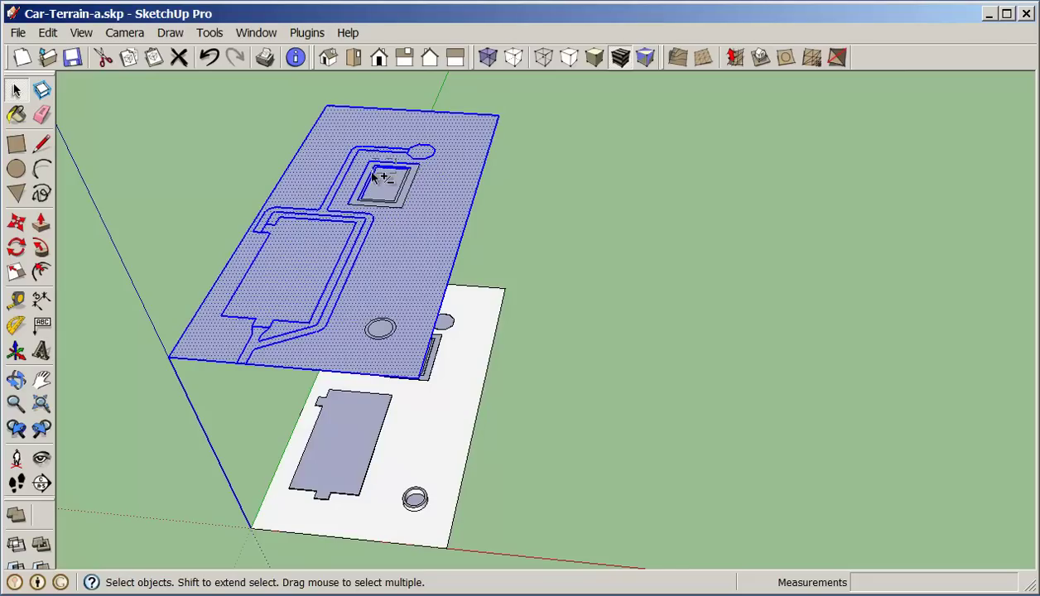
shift+click(377, 172)
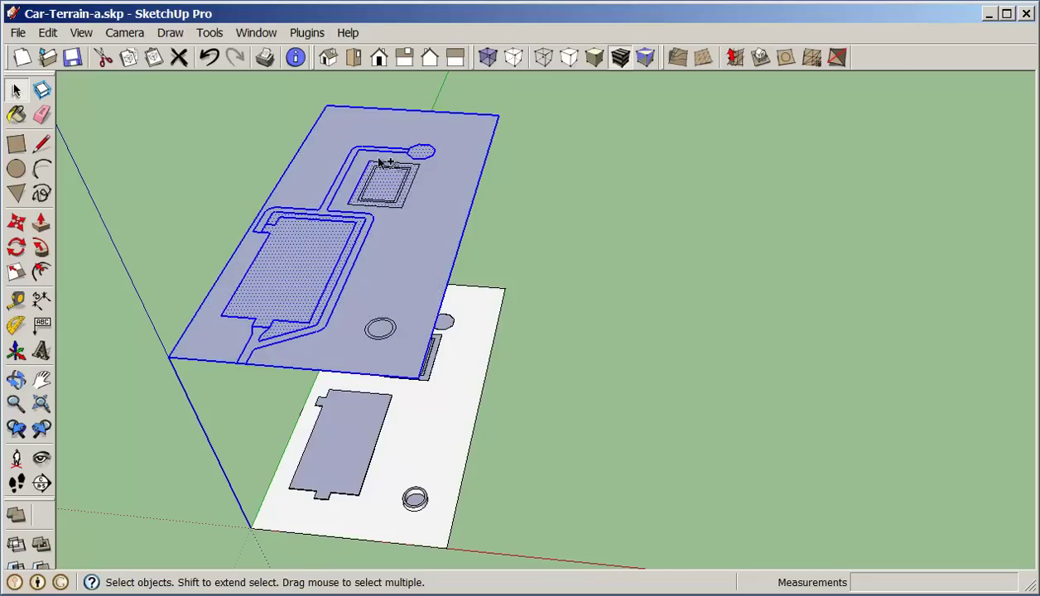
shift+click(377, 170)
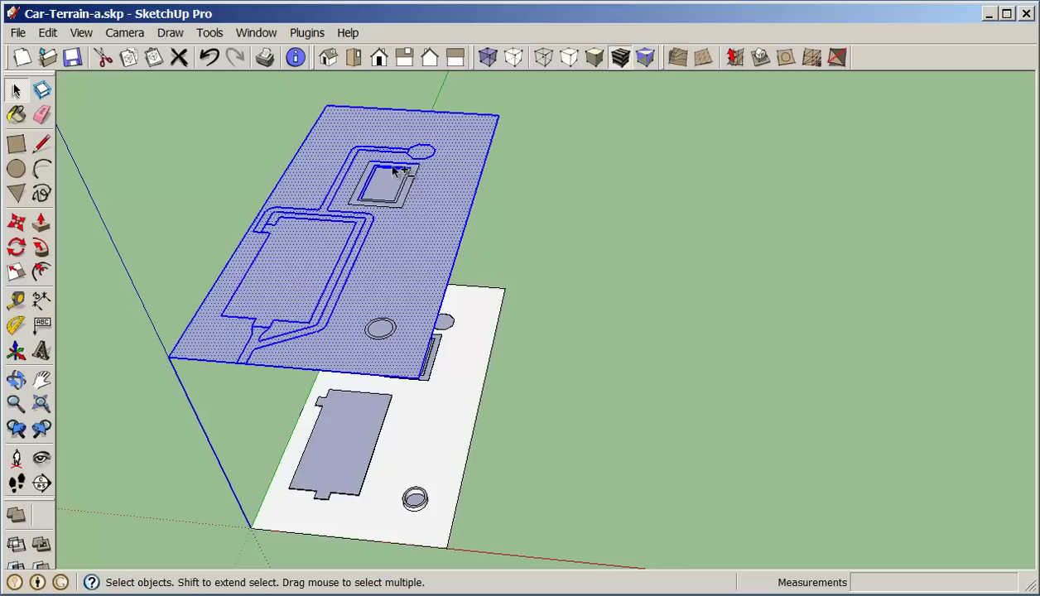
shift+click(439, 201)
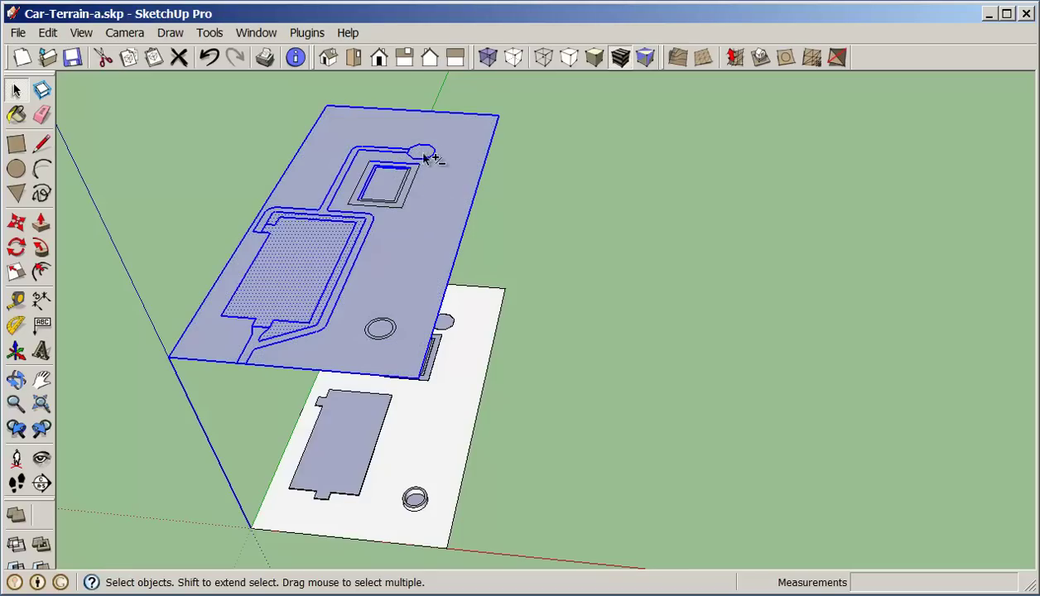
shift+click(301, 293)
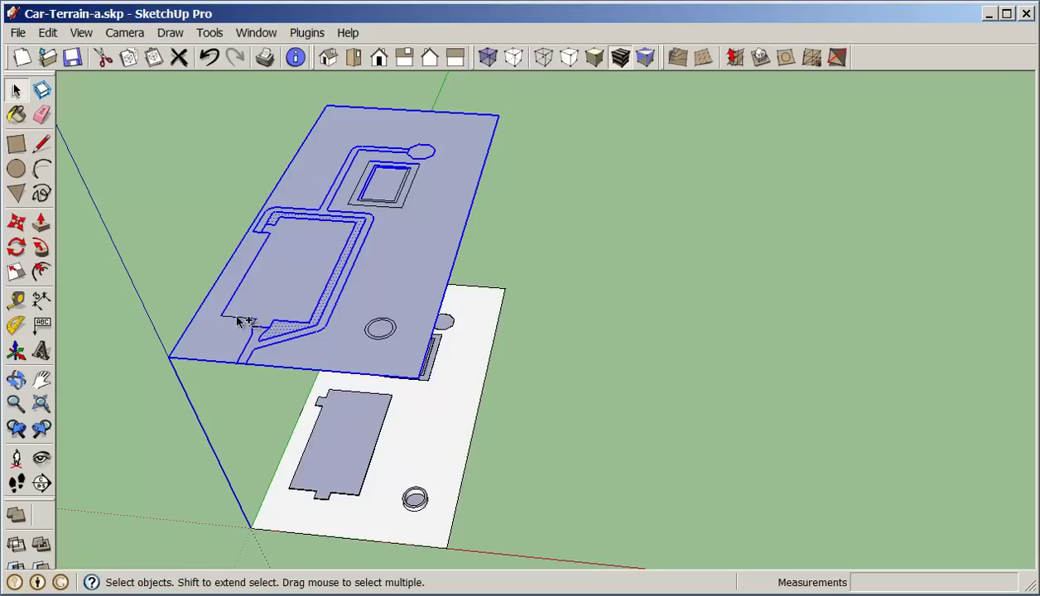
shift+click(233, 315)
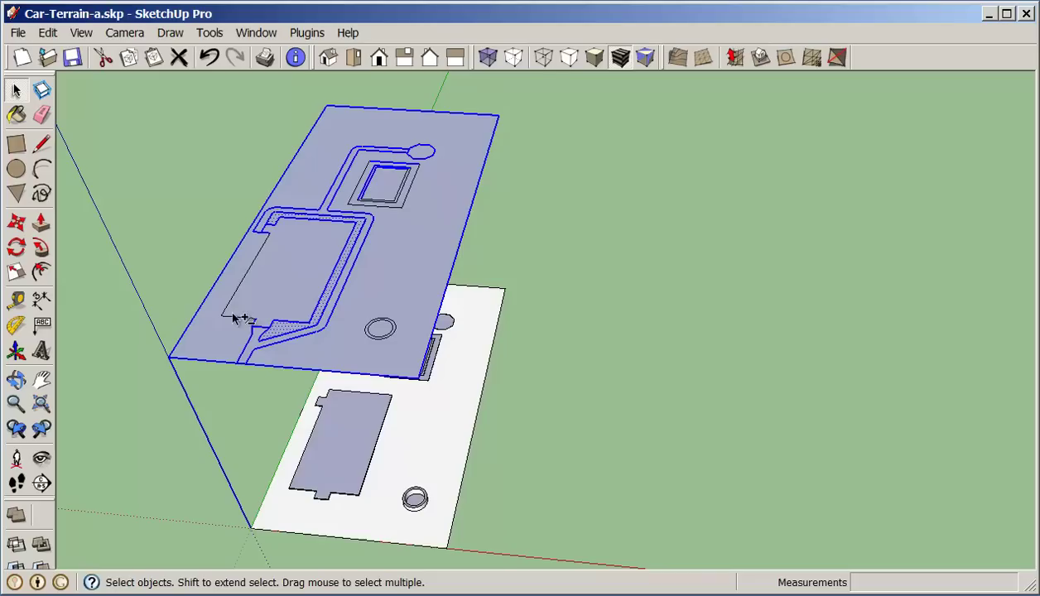
shift+click(275, 327)
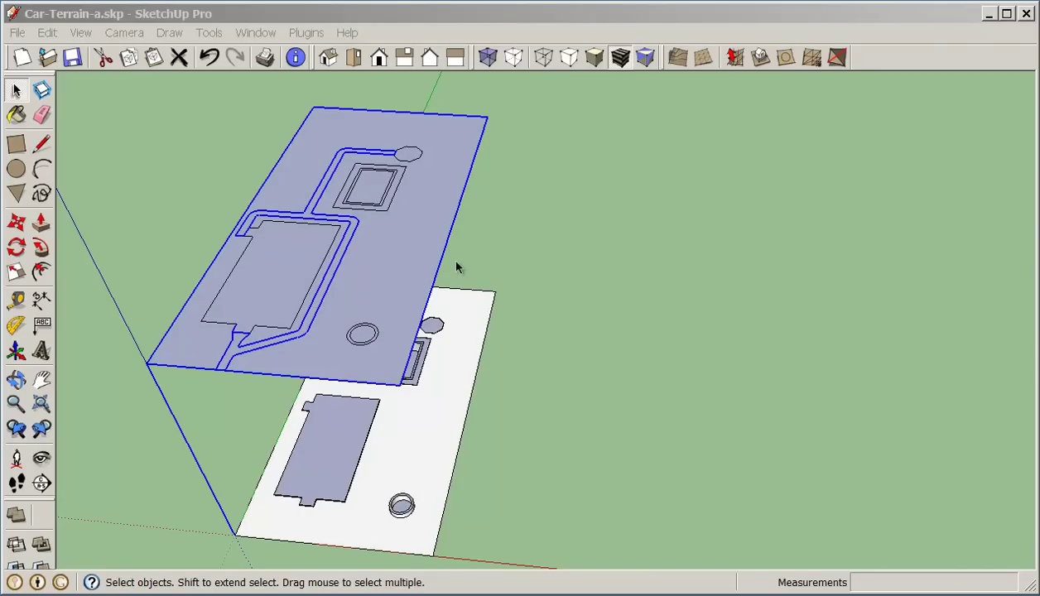
- Drape the selected path outlines from the raised site plan onto the terrain mesh
click(786, 58)
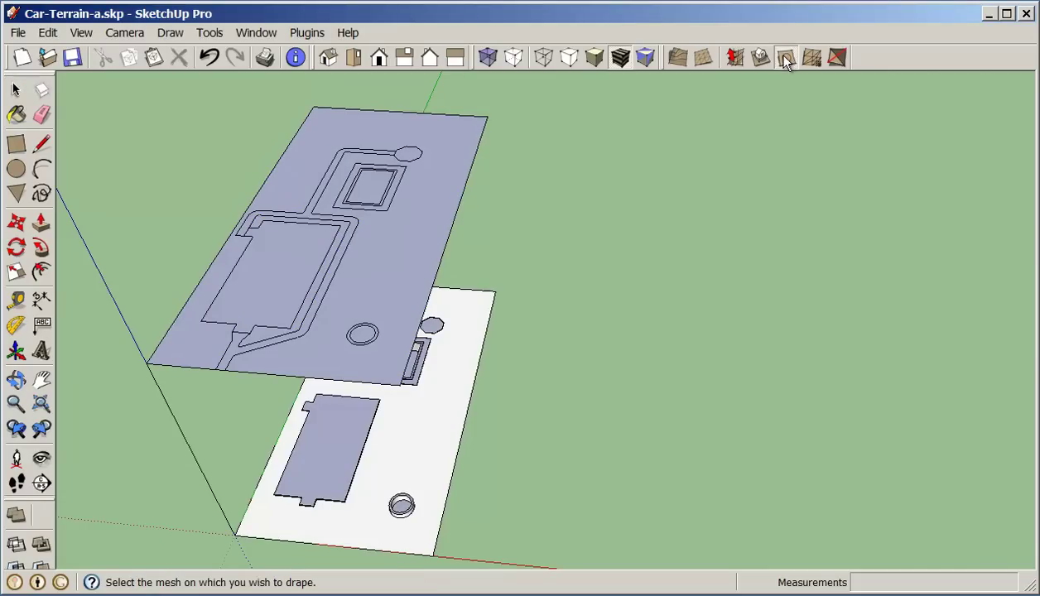
click(467, 321)
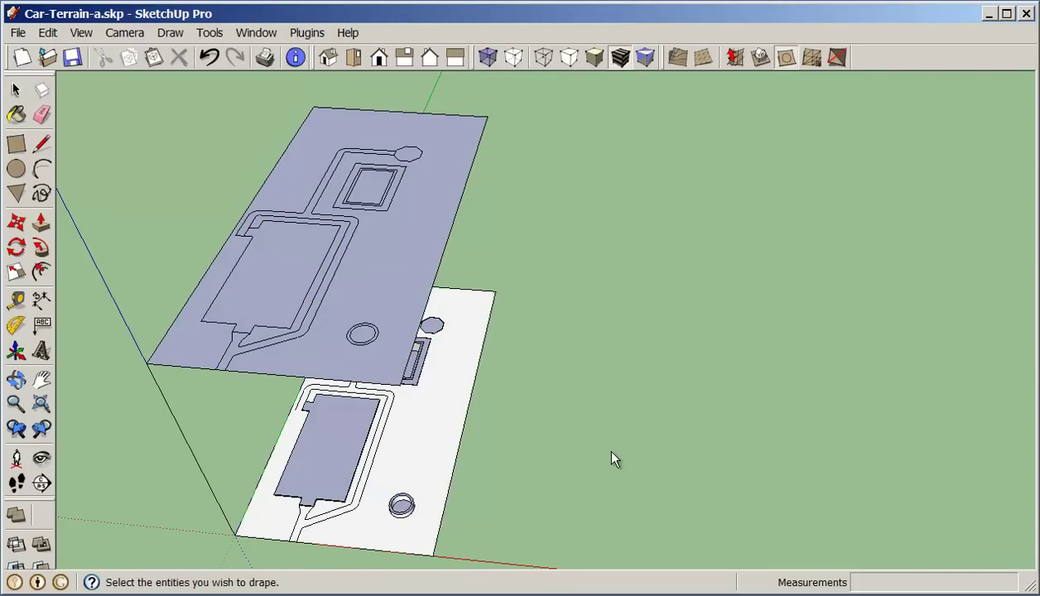
middle_drag(600, 443, 594, 395)
scroll(544, 421, up, 3)
middle_drag(544, 421, 610, 399)
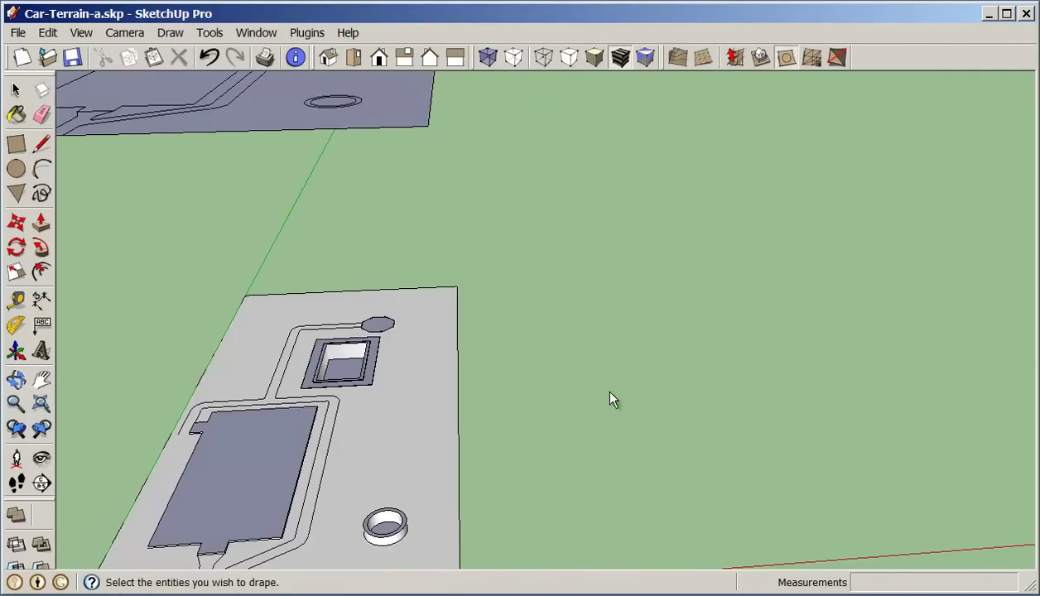
scroll(587, 344, down, 3)
middle_drag(588, 344, 638, 408)
scroll(332, 364, up, 5)
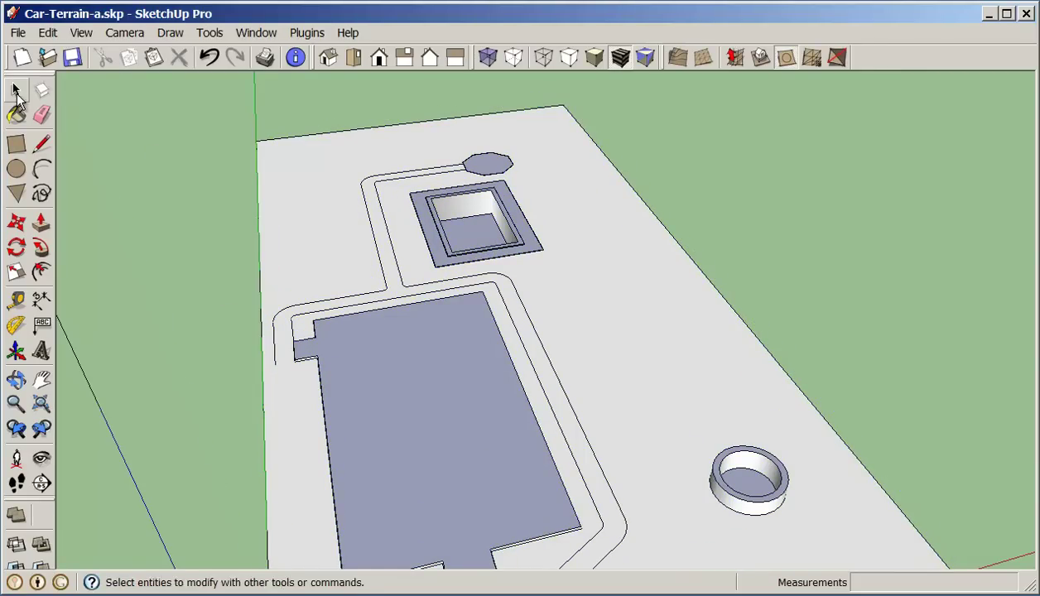
- Draw a line from the building's small projection to the open end of the draped path outline, closing its gap
click(16, 90)
click(323, 246)
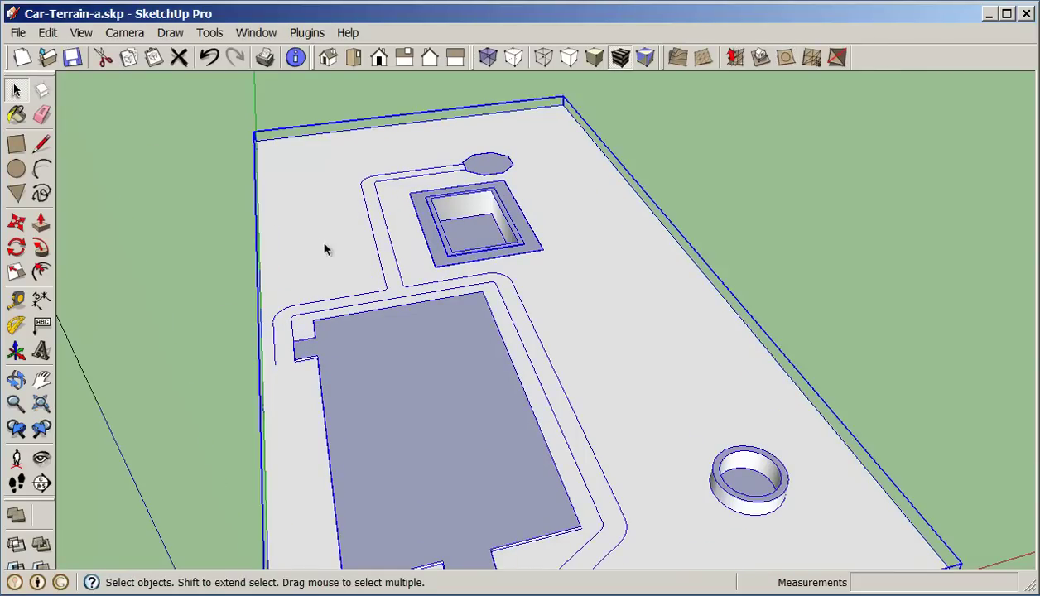
middle_drag(325, 246, 133, 275)
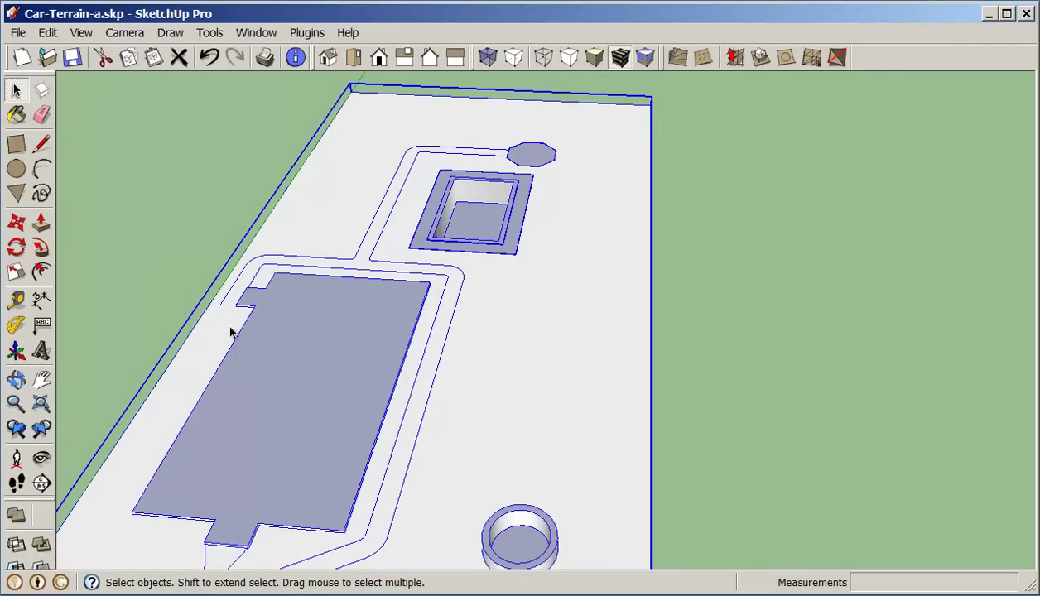
middle_drag(510, 471, 448, 480)
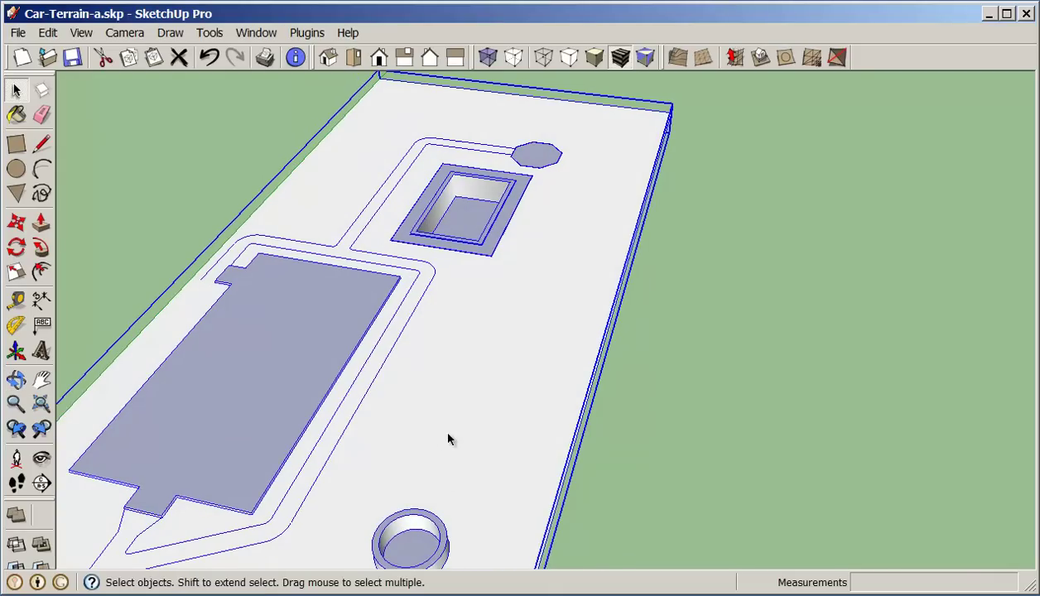
middle_drag(448, 436, 312, 321)
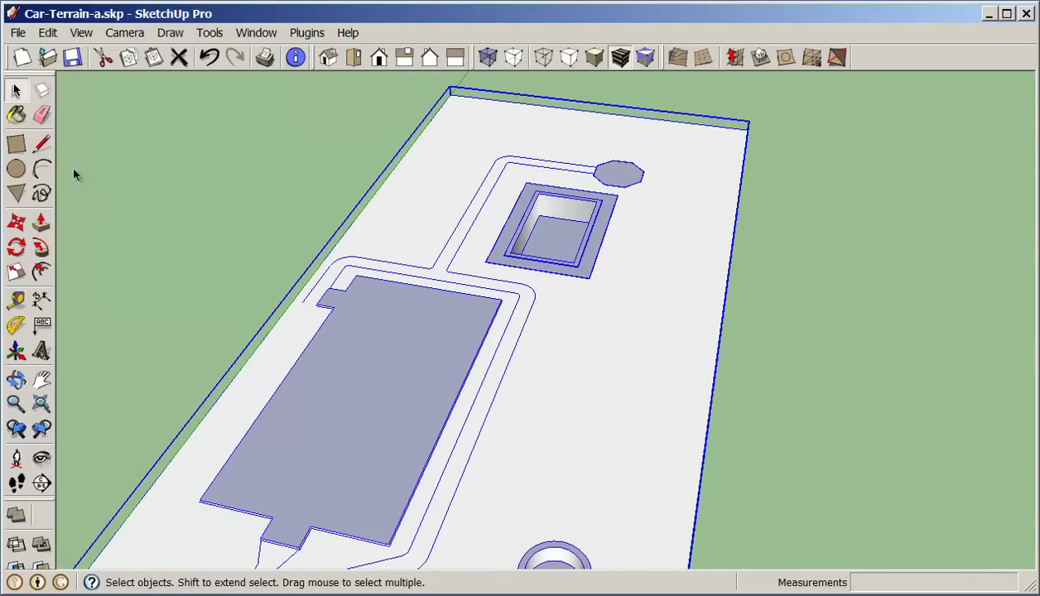
click(41, 144)
middle_drag(191, 278, 477, 361)
scroll(489, 377, up, 3)
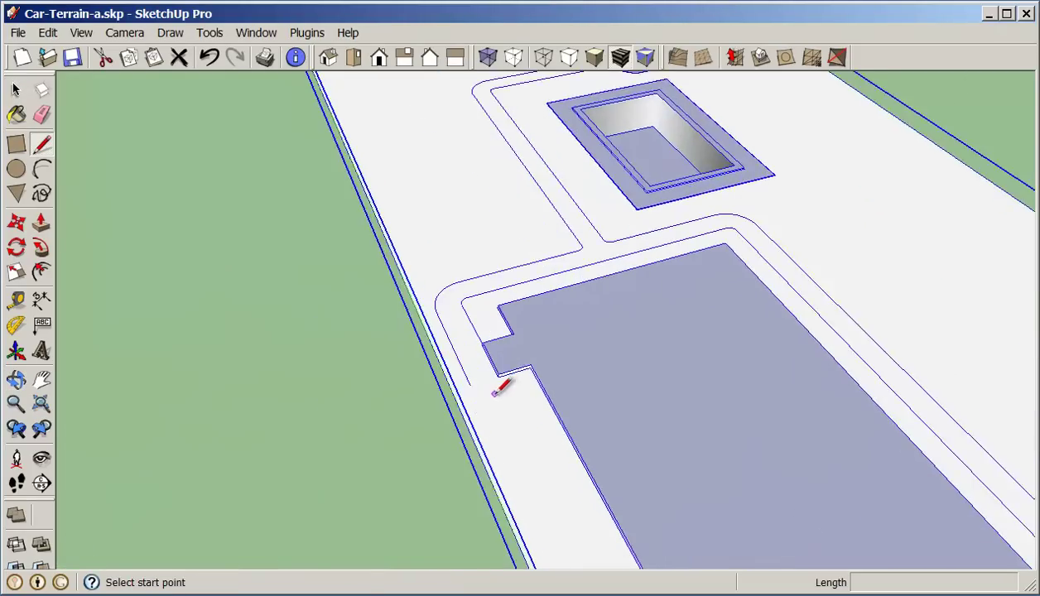
scroll(494, 393, up, 2)
click(495, 357)
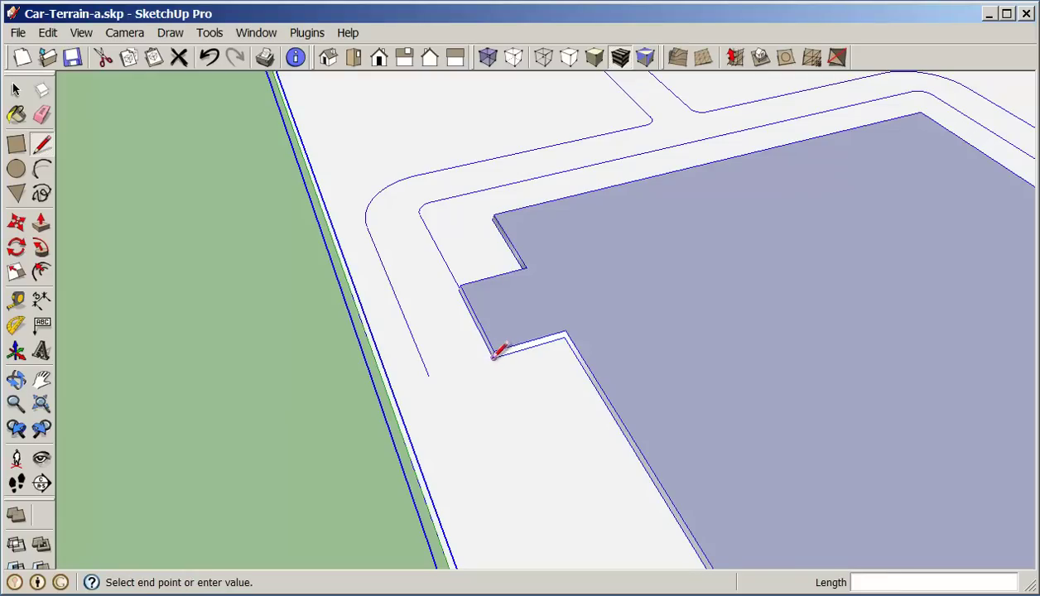
click(428, 374)
scroll(472, 381, down, 1)
scroll(501, 372, down, 1)
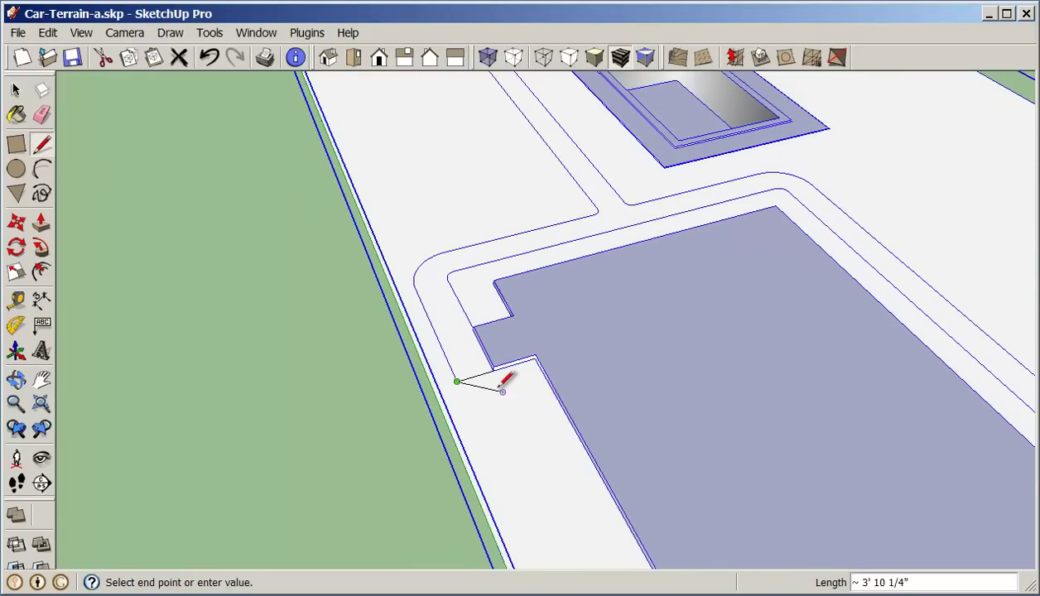
key(Escape)
scroll(495, 378, down, 1)
mouse_move(494, 378)
middle_down()
mouse_move(360, 407)
mouse_move(233, 230)
middle_up()
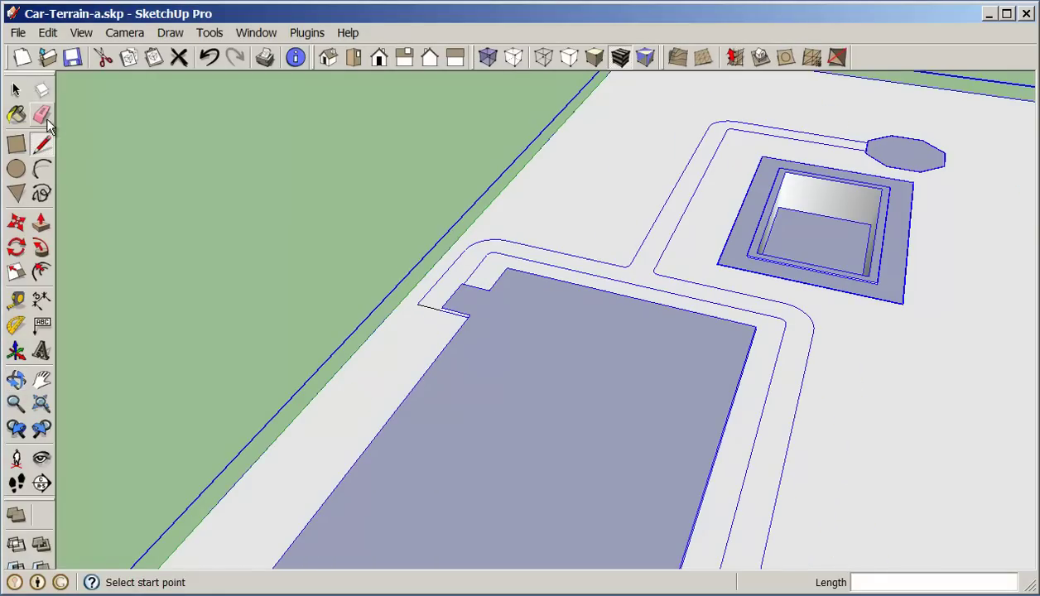
click(16, 90)
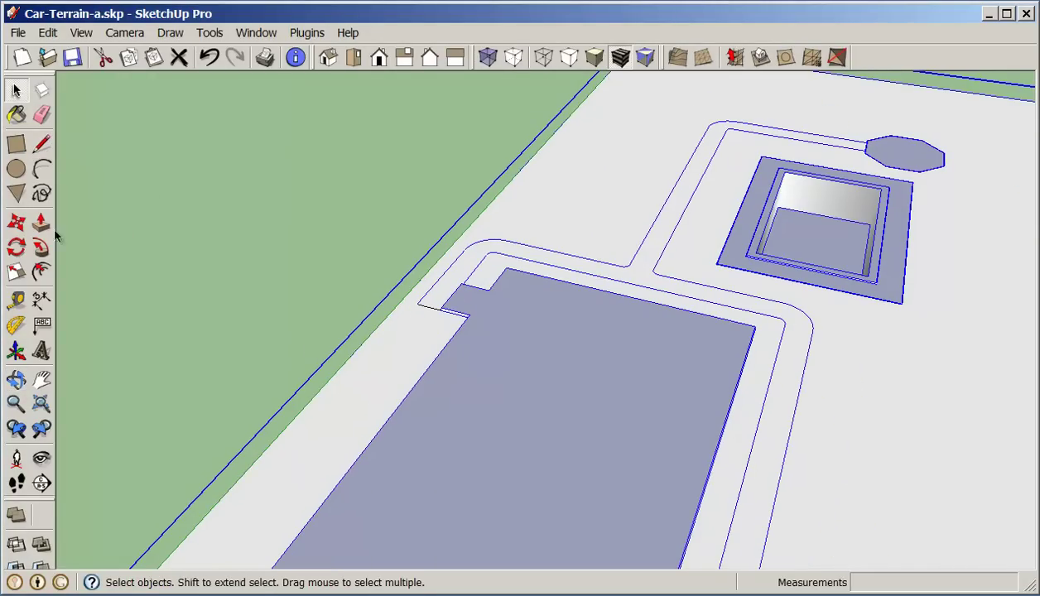
click(41, 379)
drag(207, 356, 172, 283)
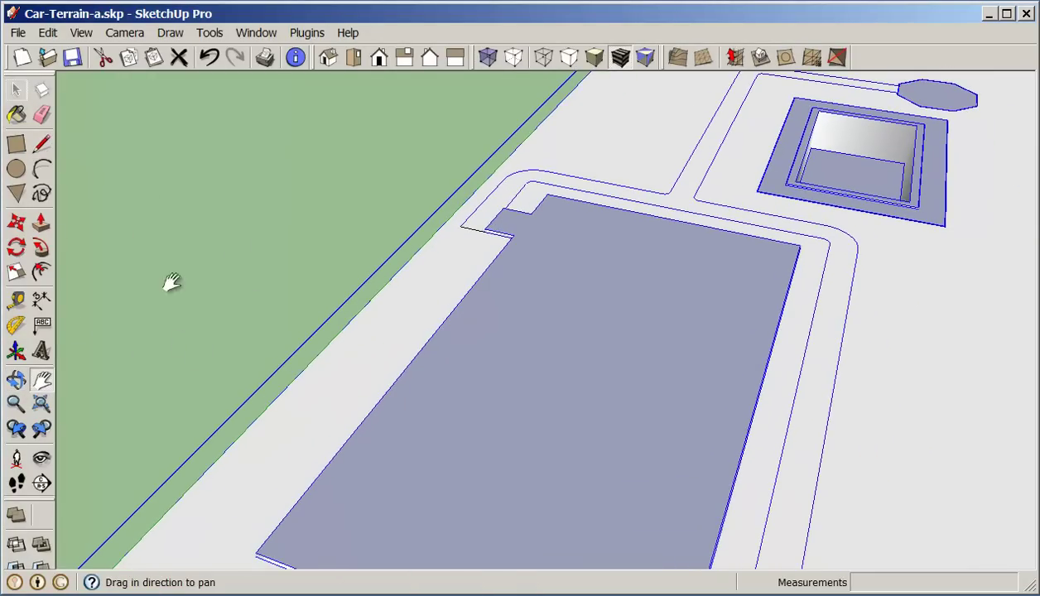
click(16, 403)
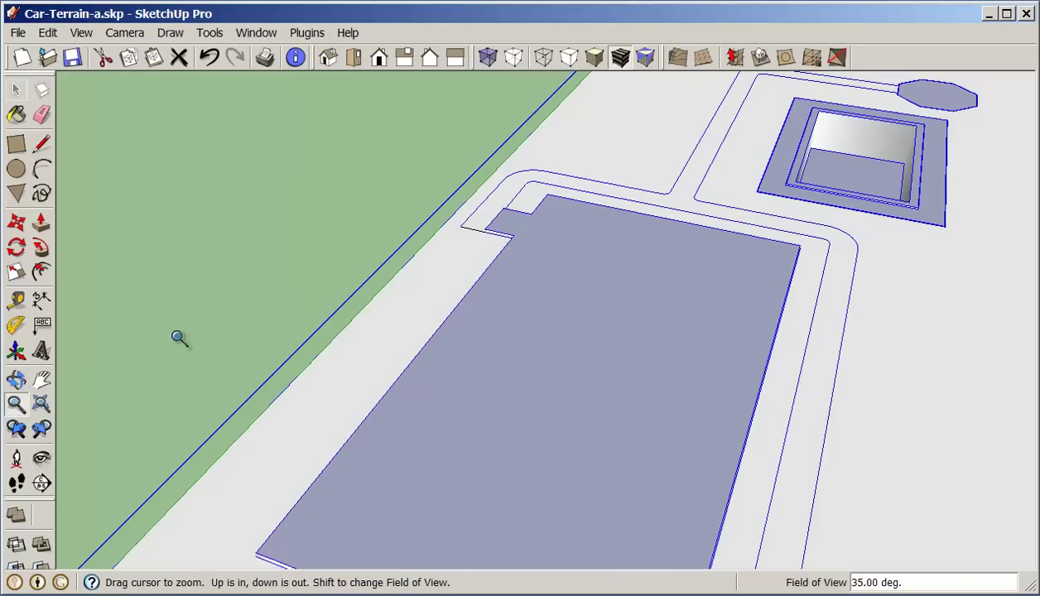
drag(232, 250, 284, 285)
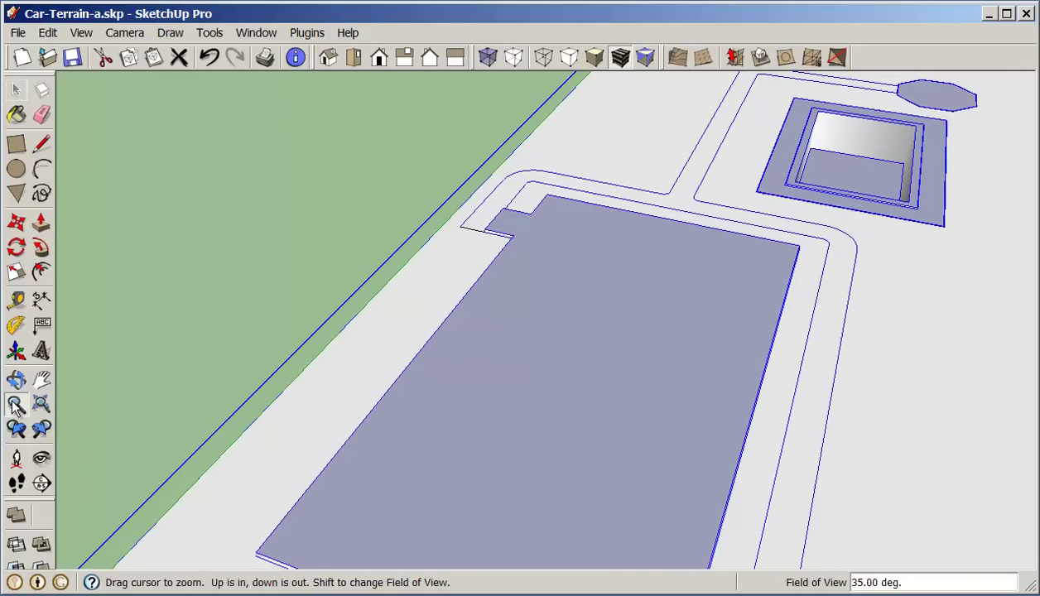
- Open the terrain group for editing and select its ground face with bounding edges to check the path divisions, clearing the selection after
middle_drag(142, 399, 158, 272)
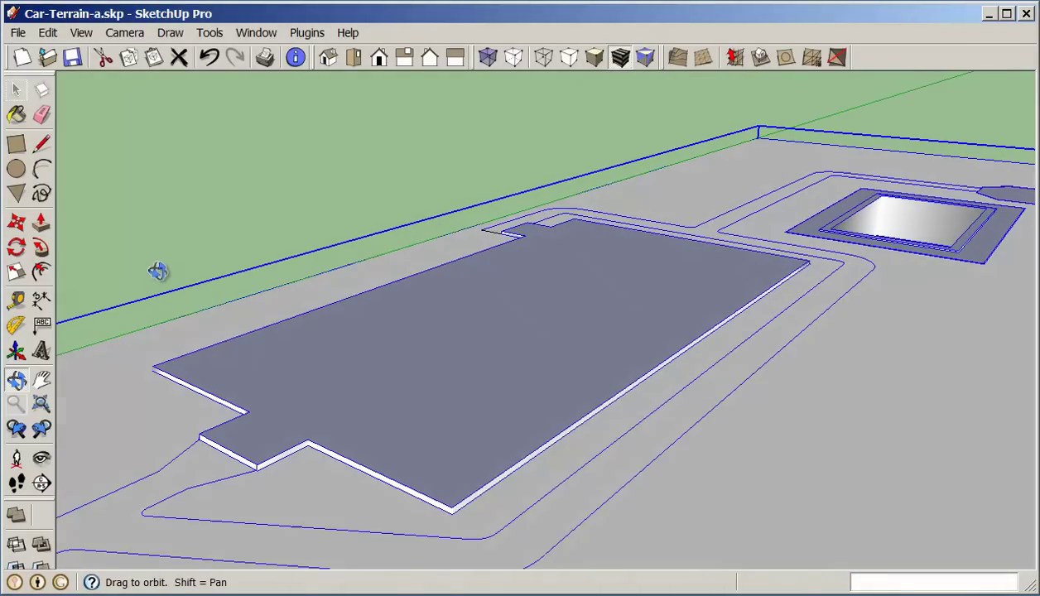
click(15, 92)
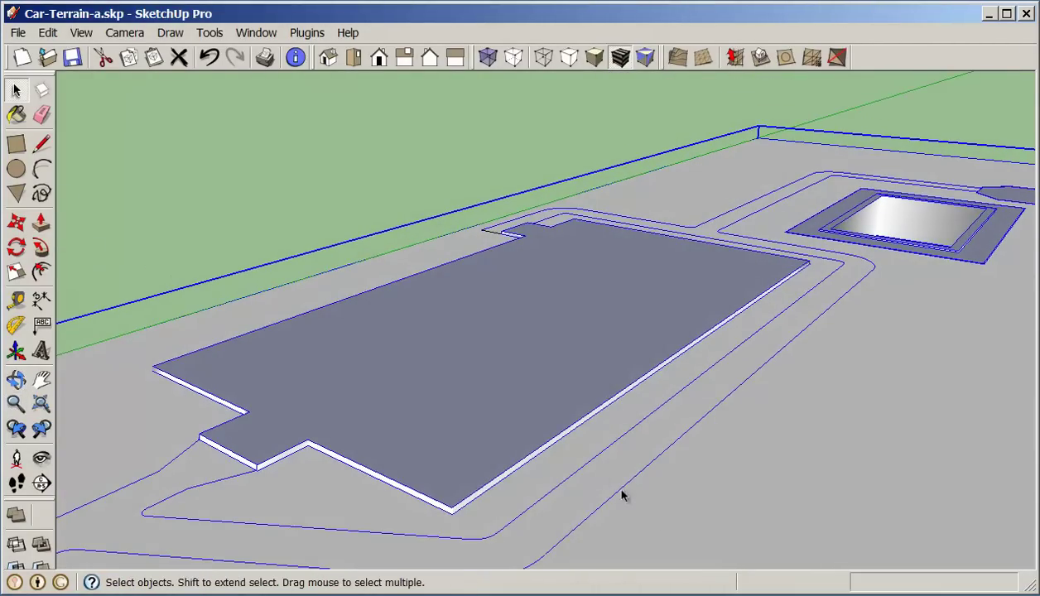
key(shift+z)
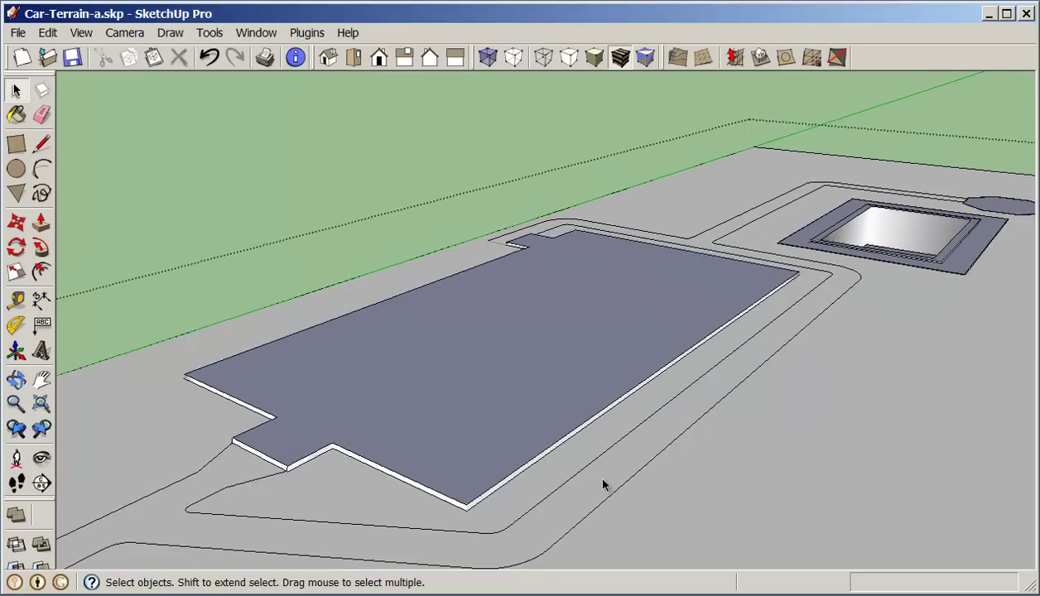
double_click(606, 486)
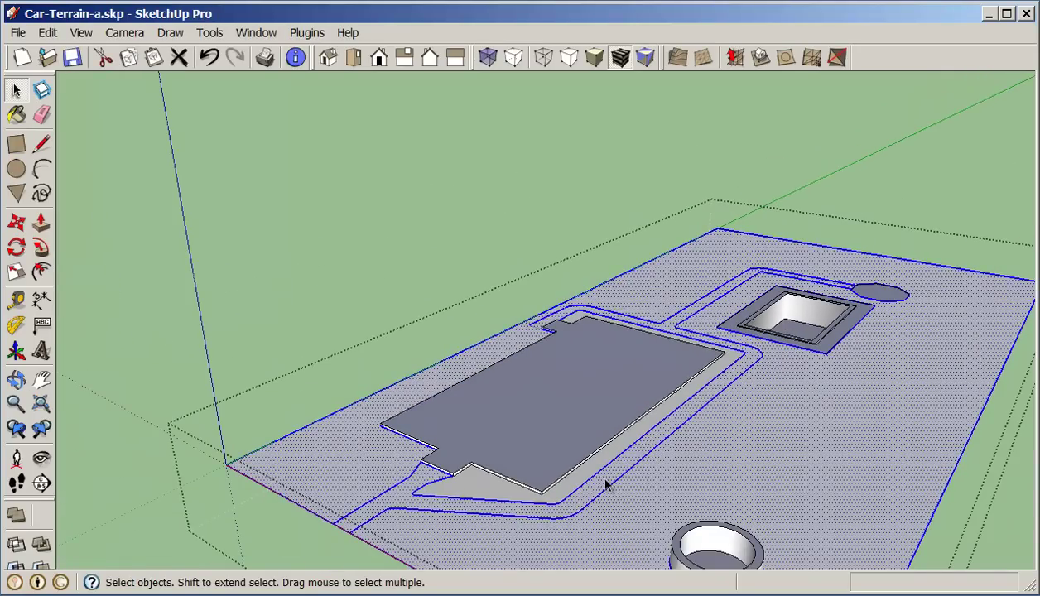
middle_drag(659, 497, 603, 488)
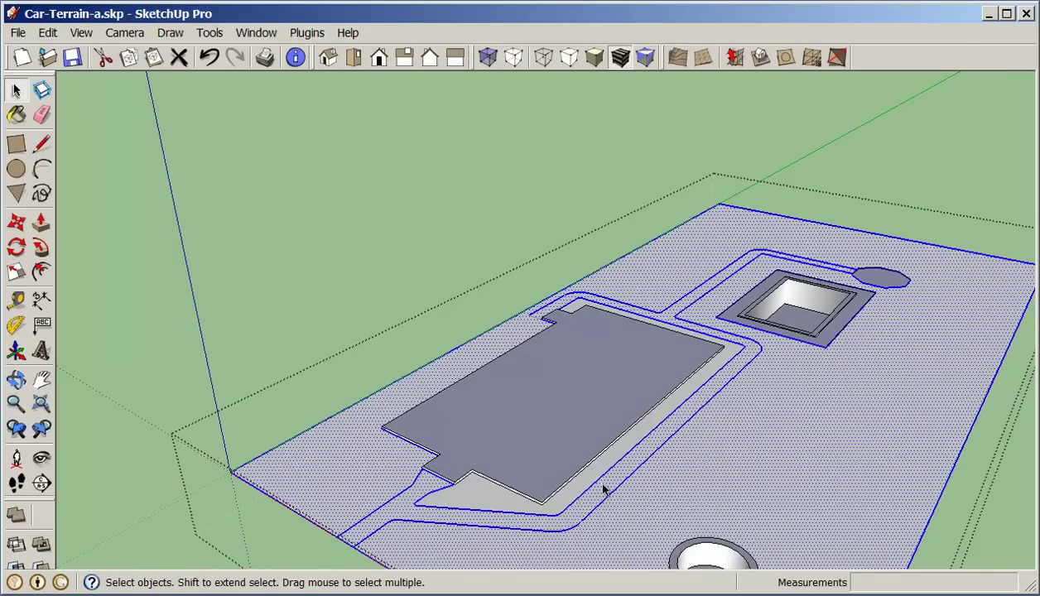
click(362, 373)
shift+middle_drag(777, 529, 607, 416)
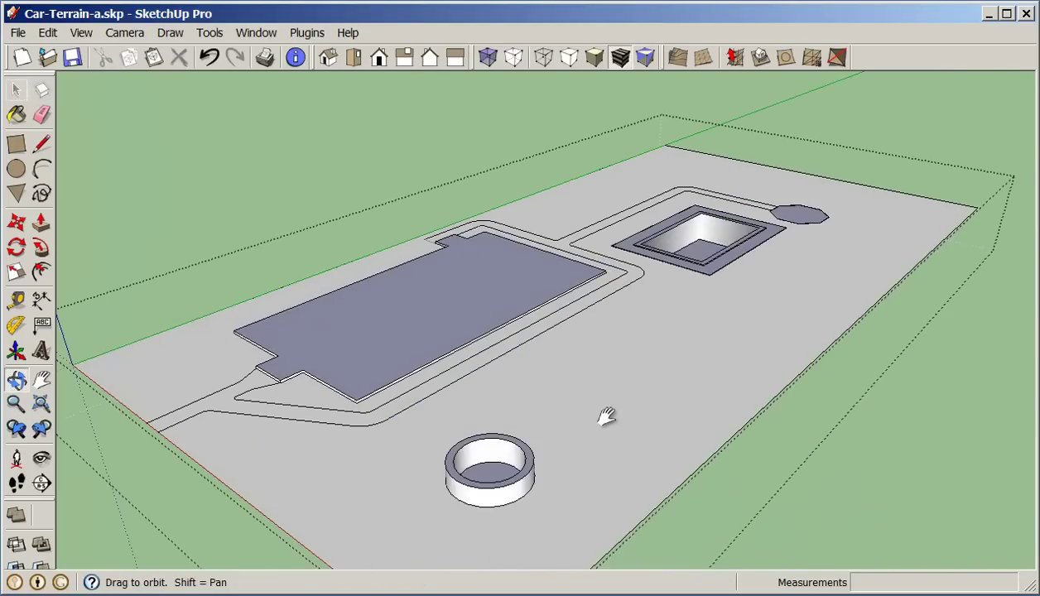
- Copy the floor face of the circular feature straight up about 3' to form a water surface inside the ring
scroll(494, 472, up, 3)
click(495, 479)
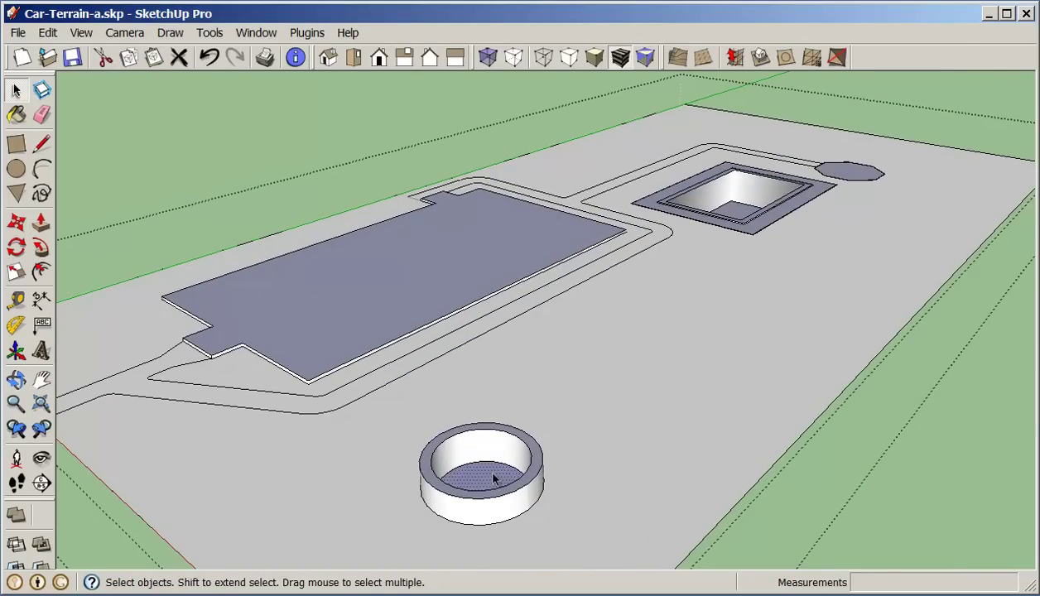
key(m)
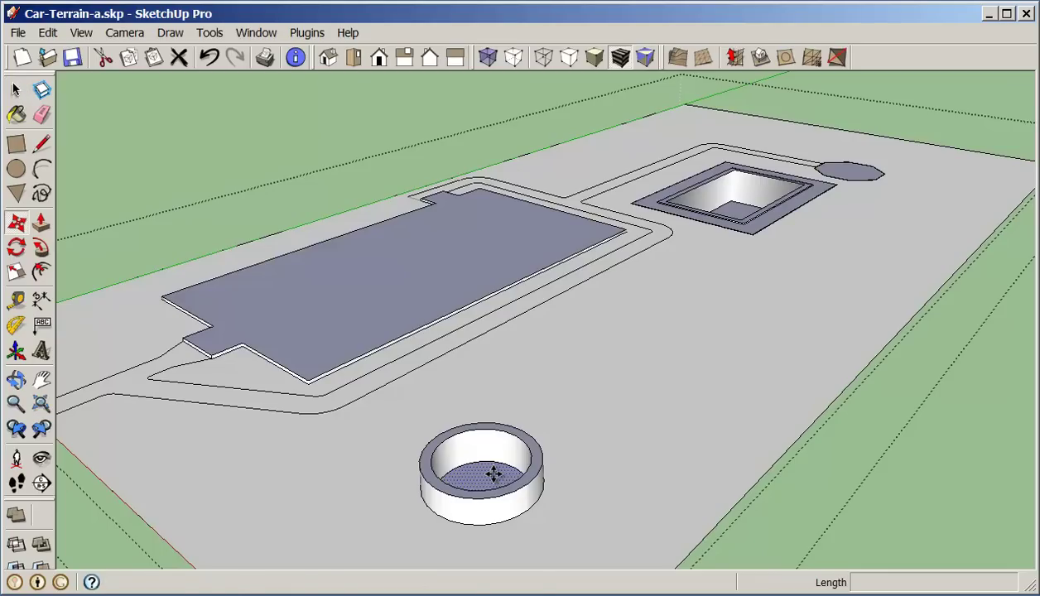
click(885, 515)
key(ctrl)
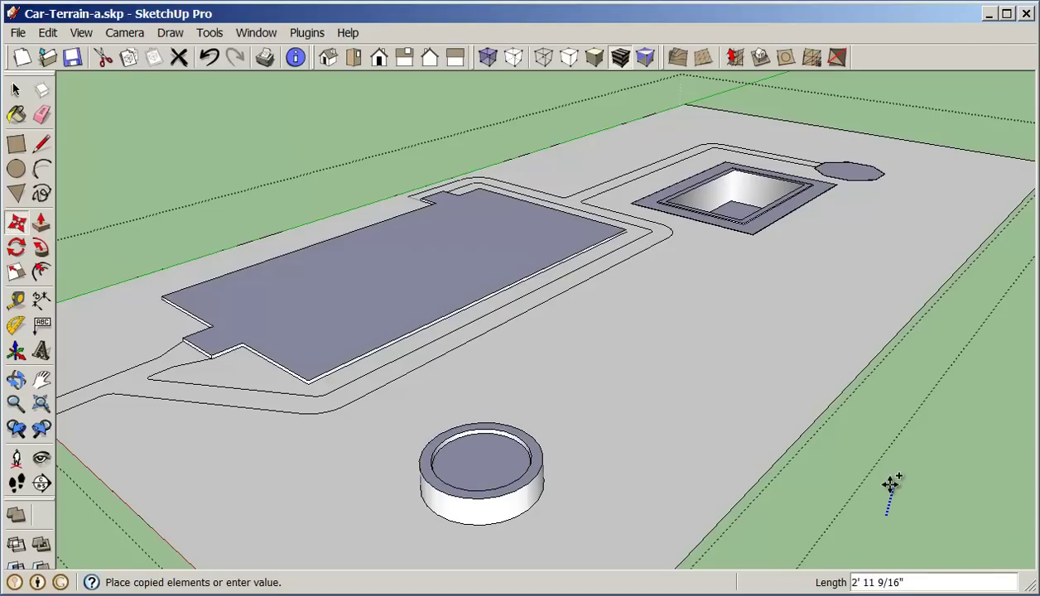
key(Escape)
- Copy the rectangular pool's floor face up about 4' 11" along the blue axis to form its water surface
middle_drag(905, 413, 905, 475)
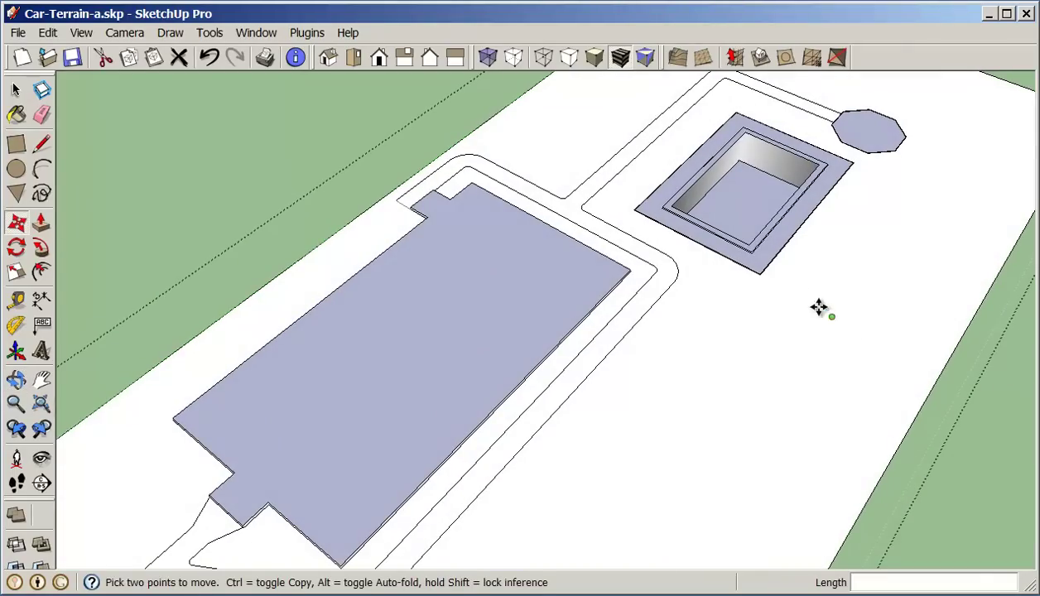
click(16, 91)
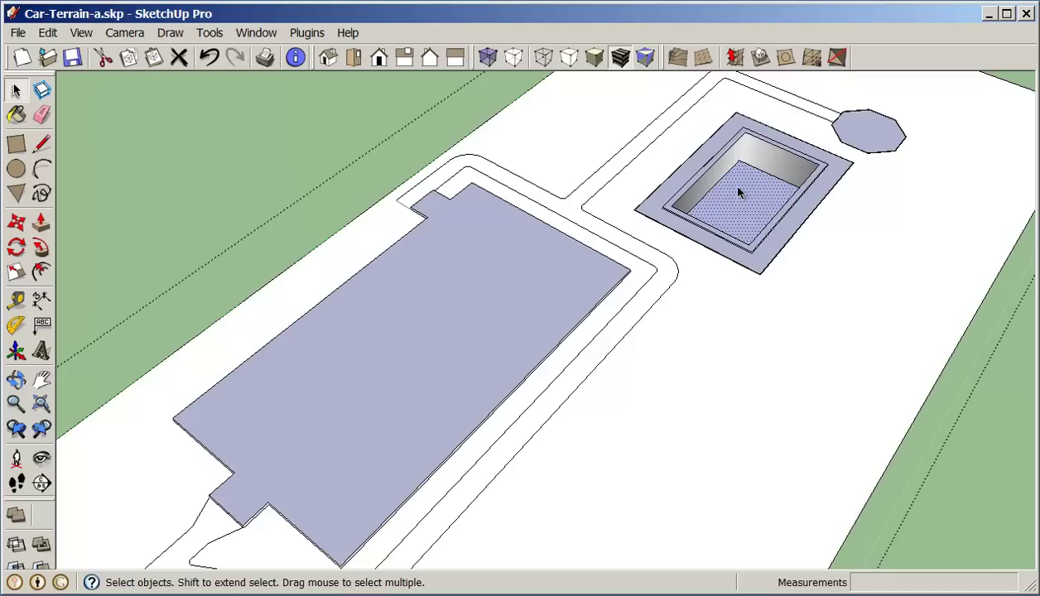
key(m)
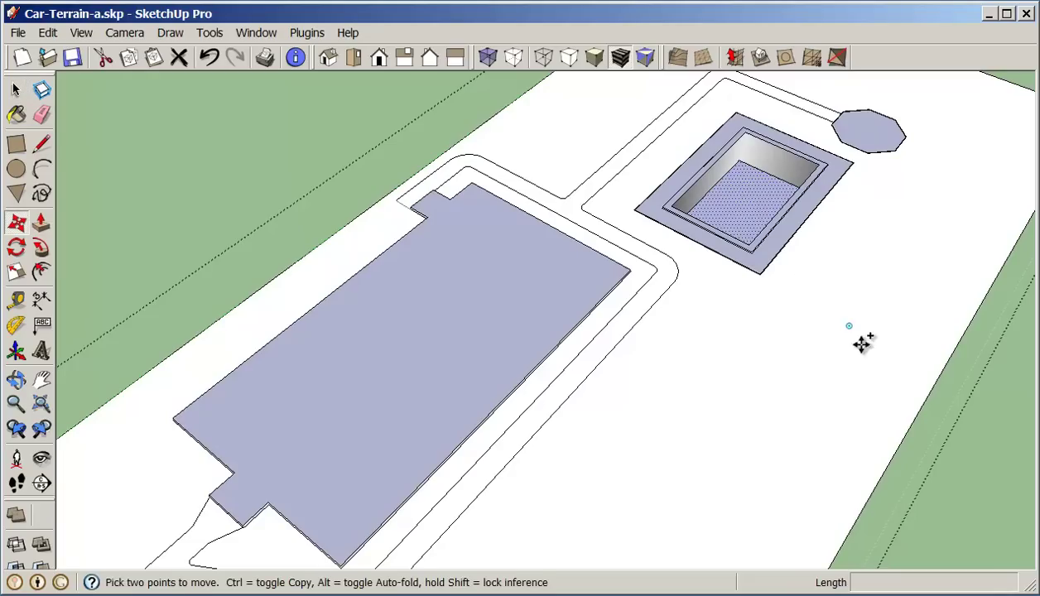
middle_drag(952, 488, 855, 335)
key(ctrl)
click(927, 517)
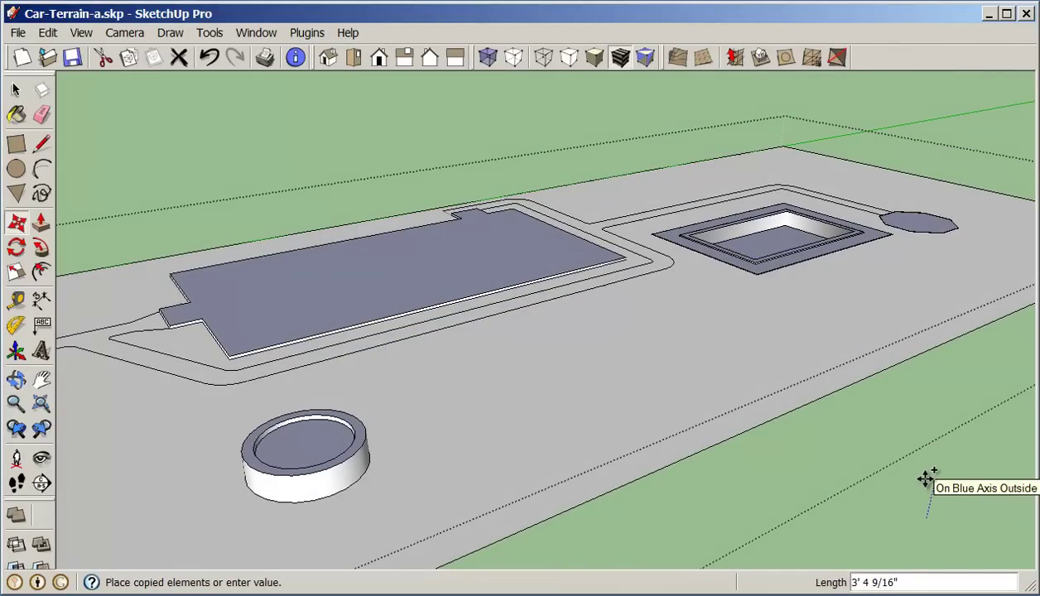
key(shift)
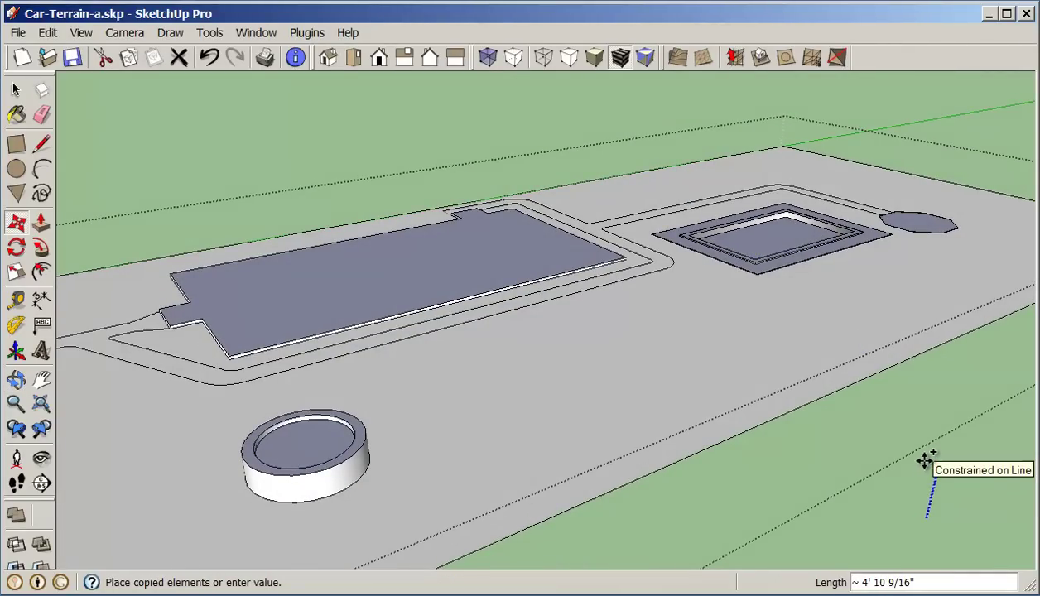
click(925, 460)
- Close the terrain group and review the finished terrain together with the raised site plan
middle_drag(924, 459, 914, 508)
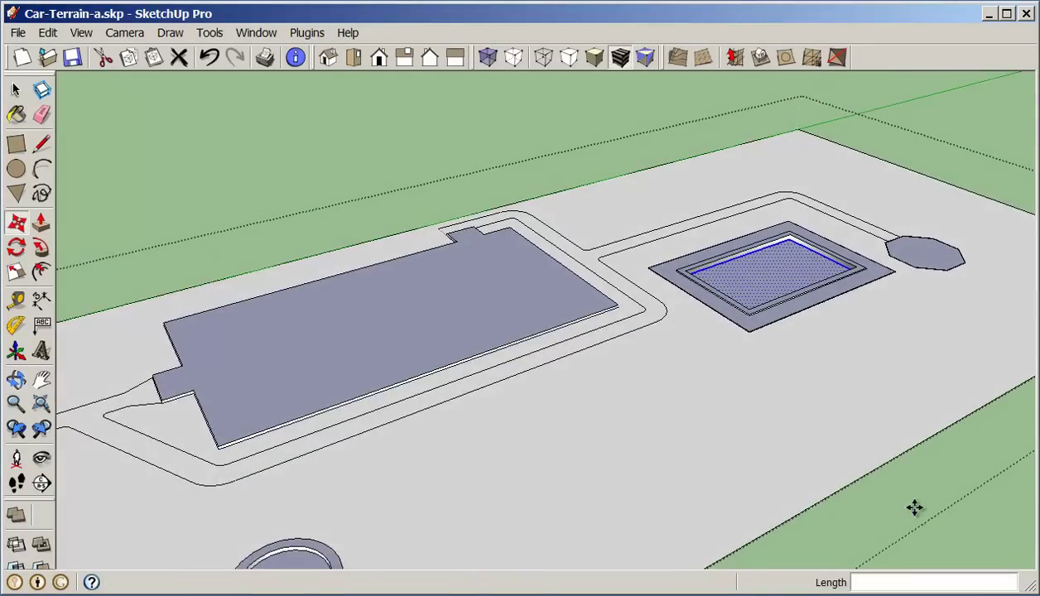
scroll(914, 507, down, 2)
click(16, 89)
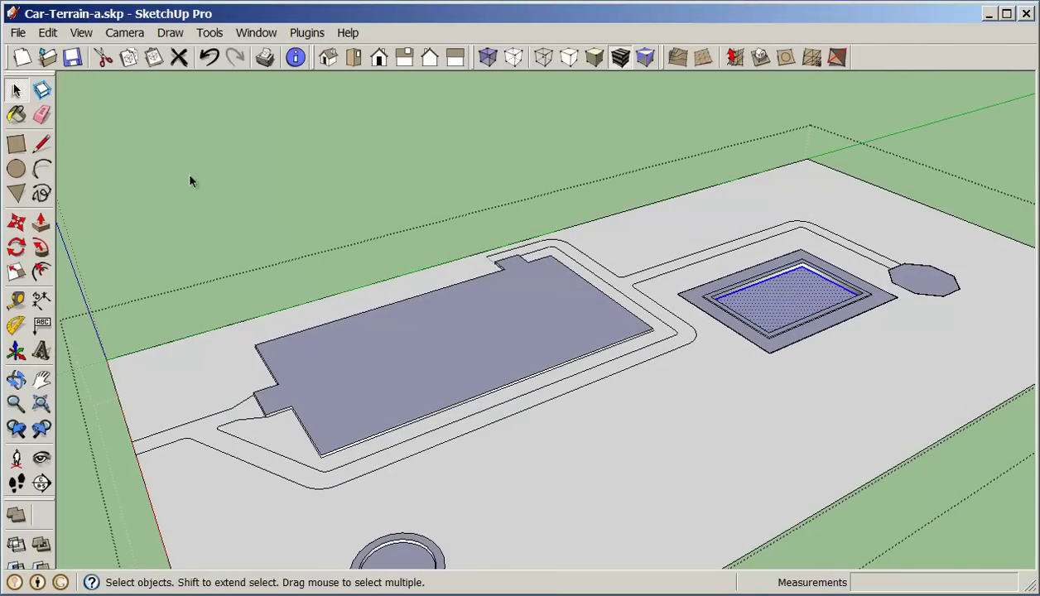
click(189, 181)
middle_drag(219, 227, 443, 411)
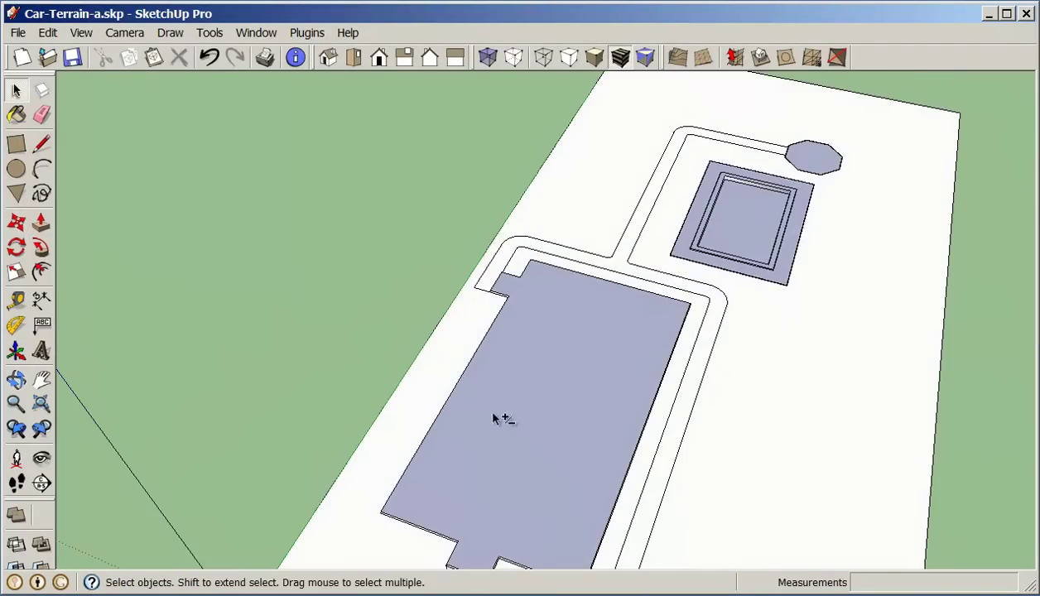
scroll(336, 323, down, 5)
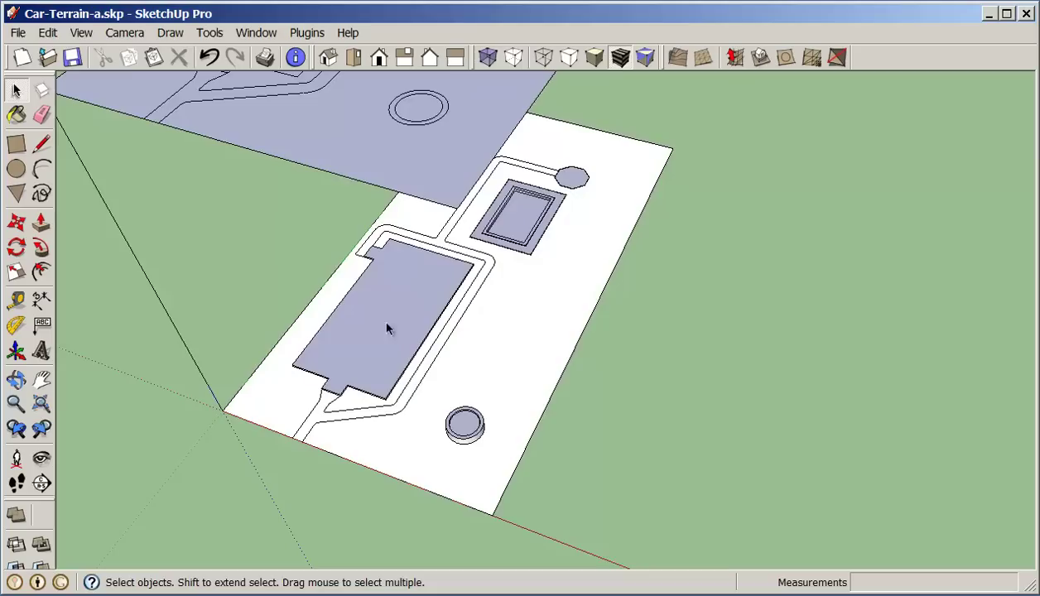
scroll(386, 328, down, 2)
middle_drag(387, 329, 494, 356)
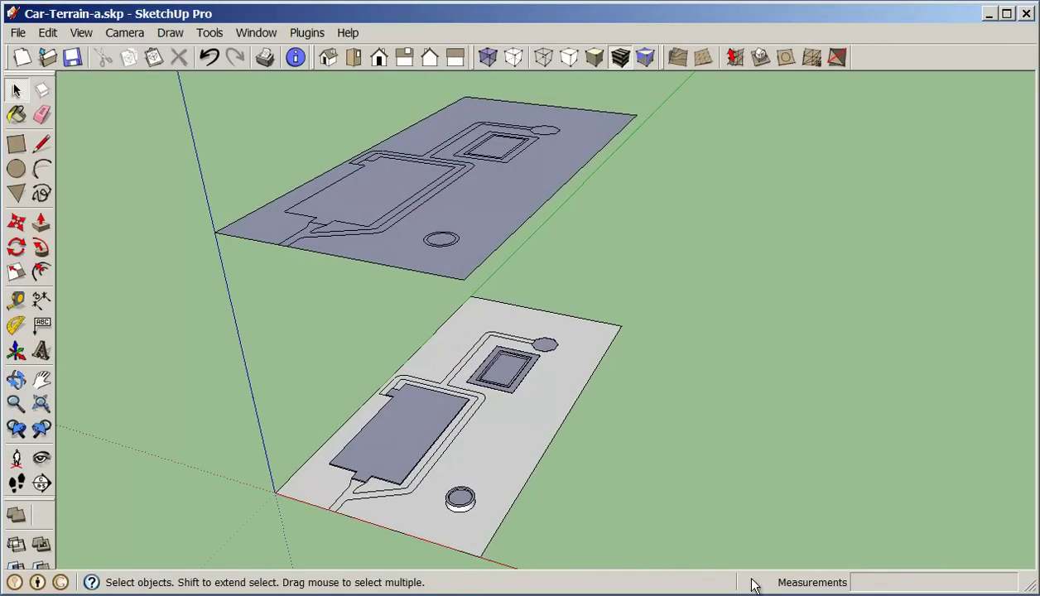